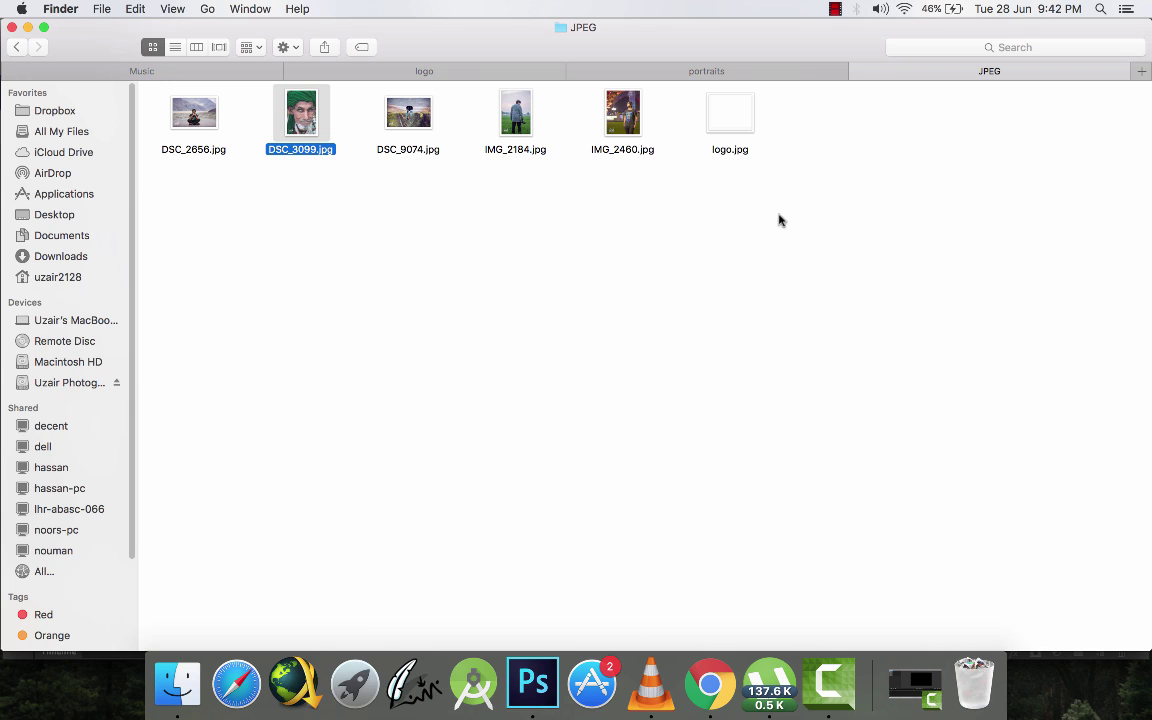
# - Return to the Bench folder and move its JPEG subfolder to the trash
pyautogui.click(480, 242)
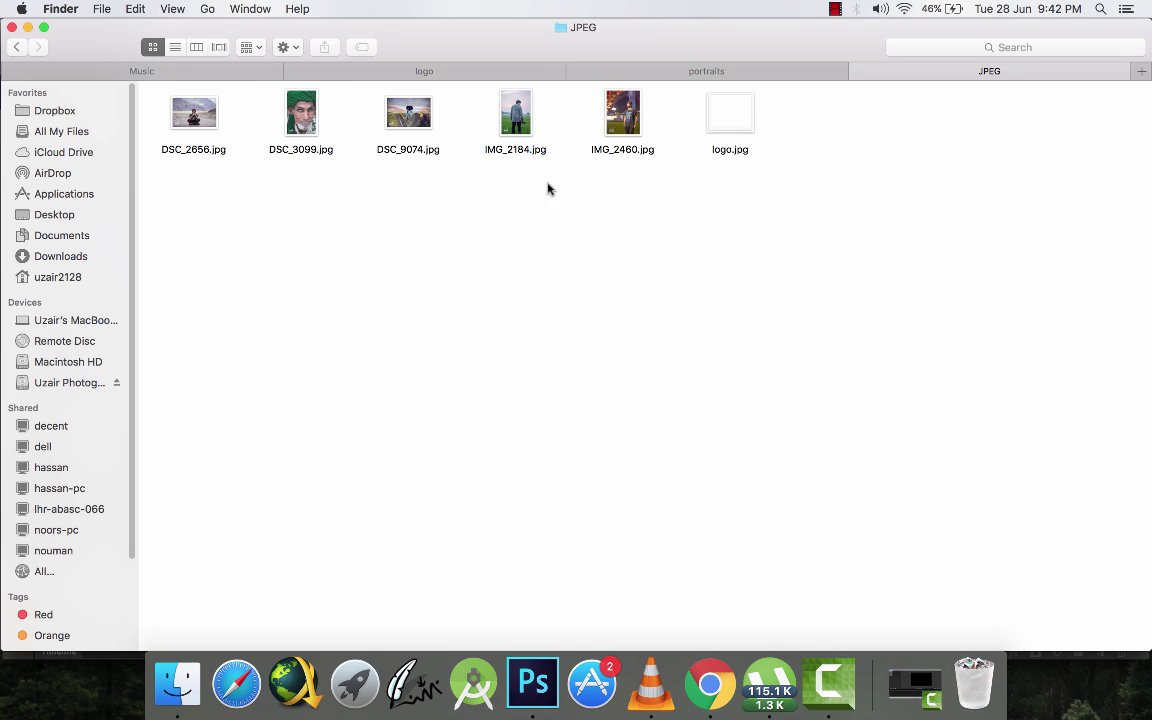
pyautogui.click(15, 47)
pyautogui.click(185, 115)
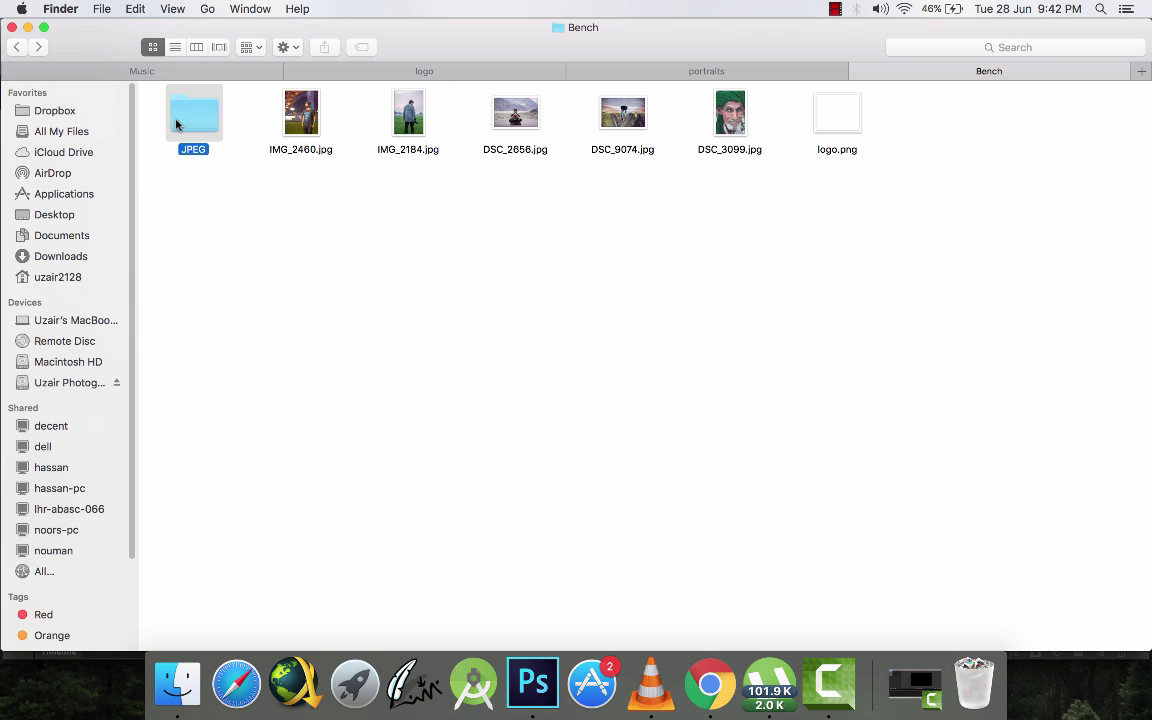
pyautogui.press('super+BackSpace')
# - Open IMG_2460.jpg from the Bench folder in Adobe Photoshop CC 2015
pyautogui.rightClick(300, 133)
pyautogui.moveTo(347, 141)
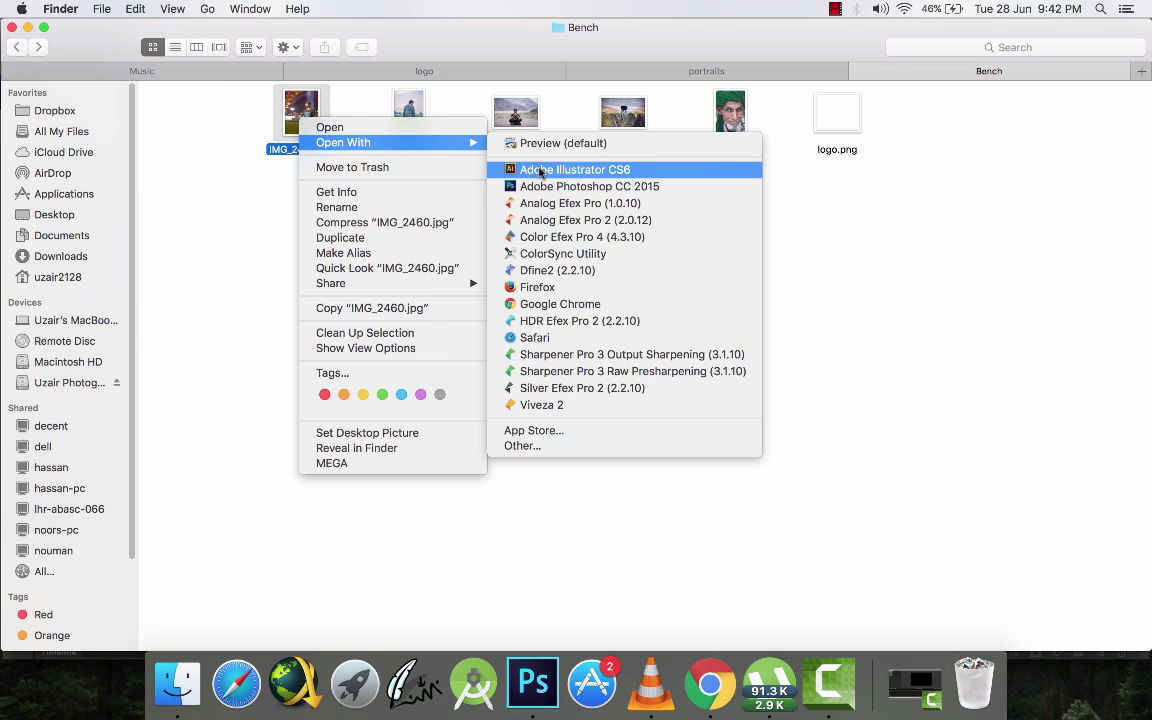
pyautogui.click(490, 184)
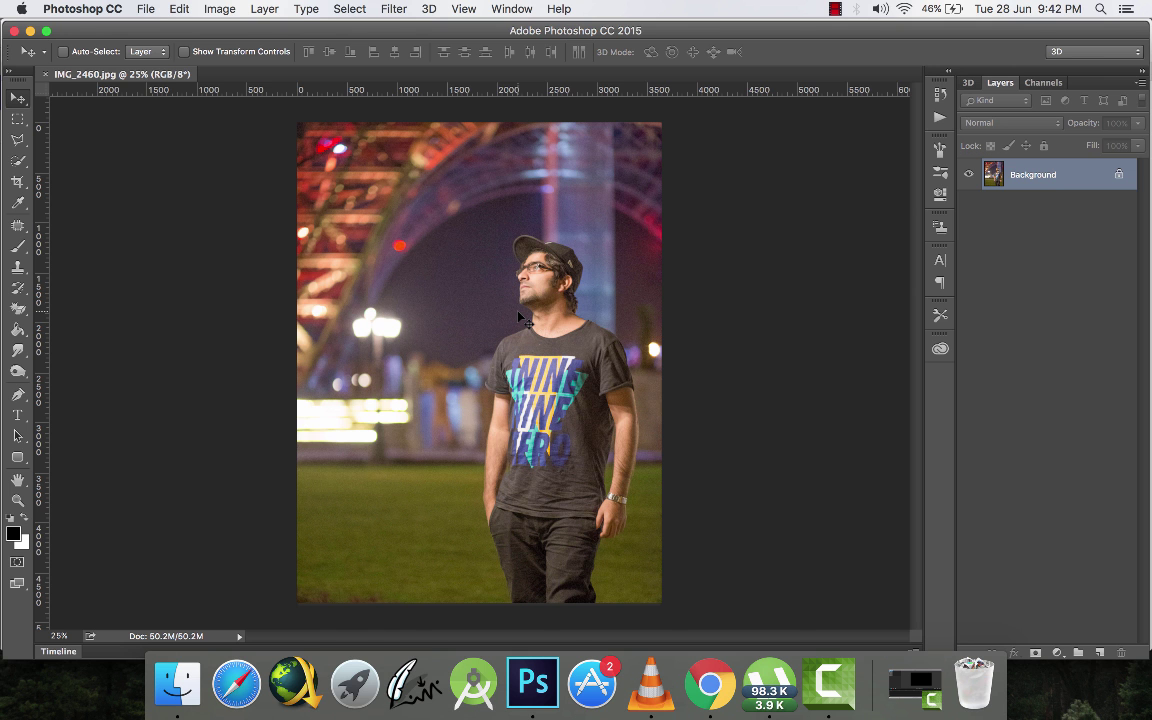
# - Place the logo1 image in the photo's lower-left corner at about 16.5% scale, and delete its layer
pyautogui.click(177, 684)
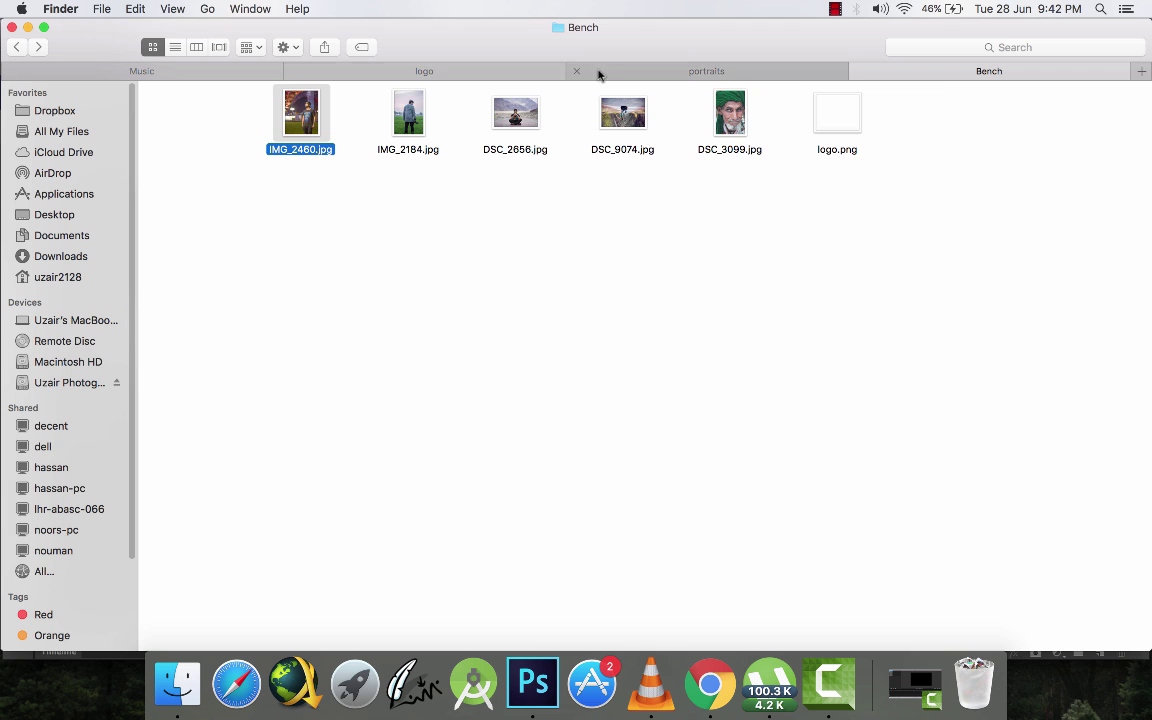
pyautogui.click(540, 71)
pyautogui.moveTo(279, 530); pyautogui.dragTo(429, 399)
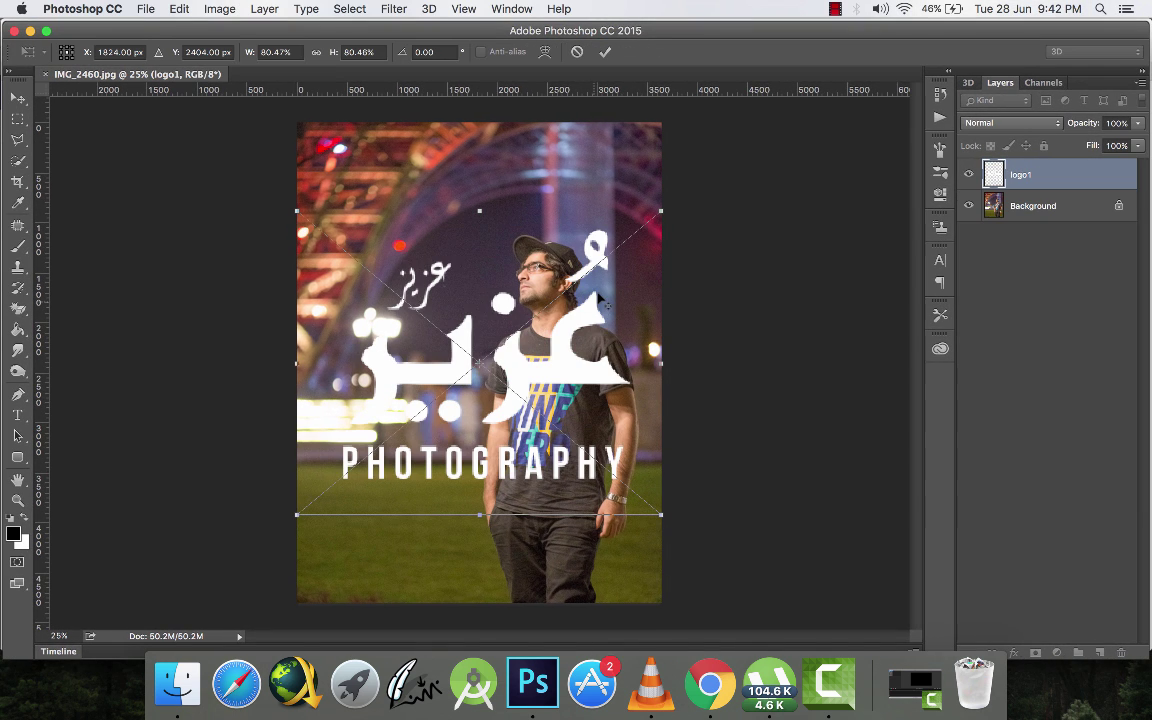
pyautogui.moveTo(658, 212); pyautogui.dragTo(347, 574)
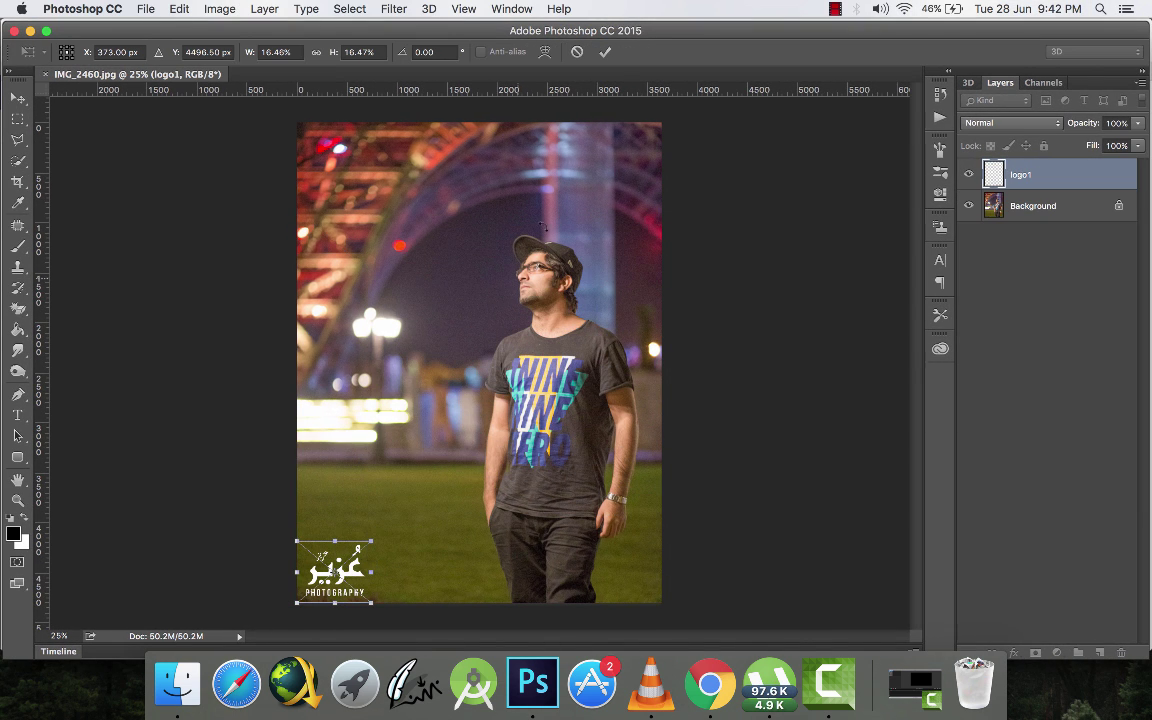
pyautogui.click(606, 52)
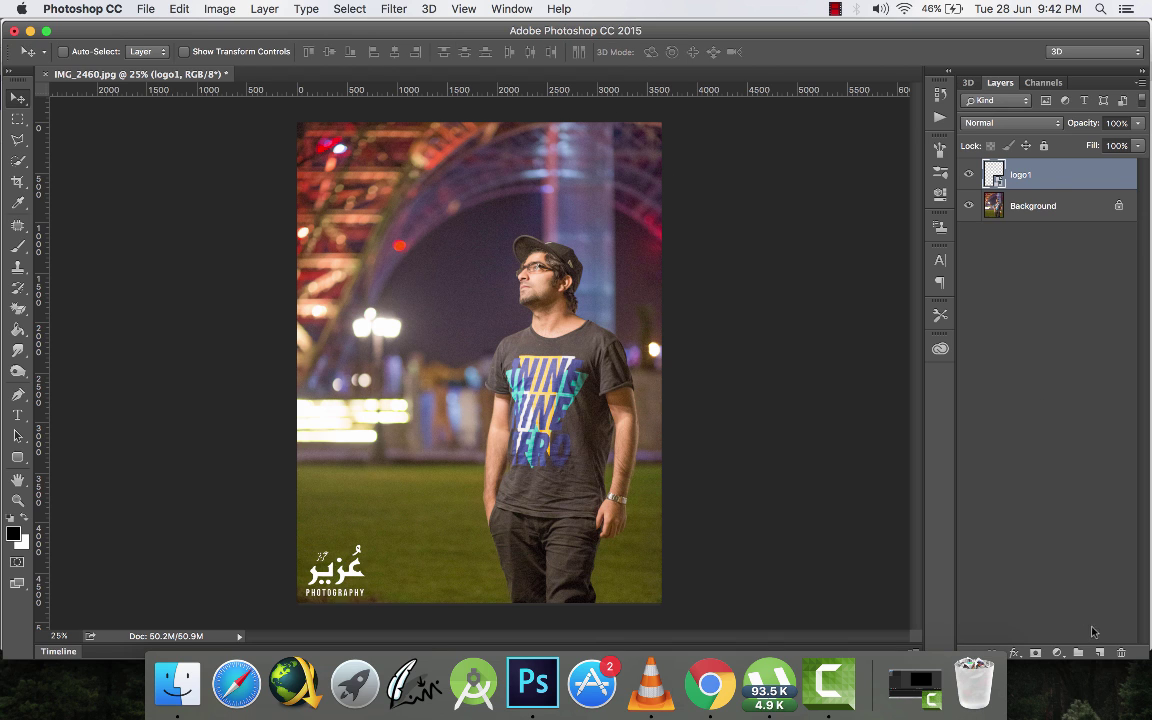
pyautogui.press('BackSpace')
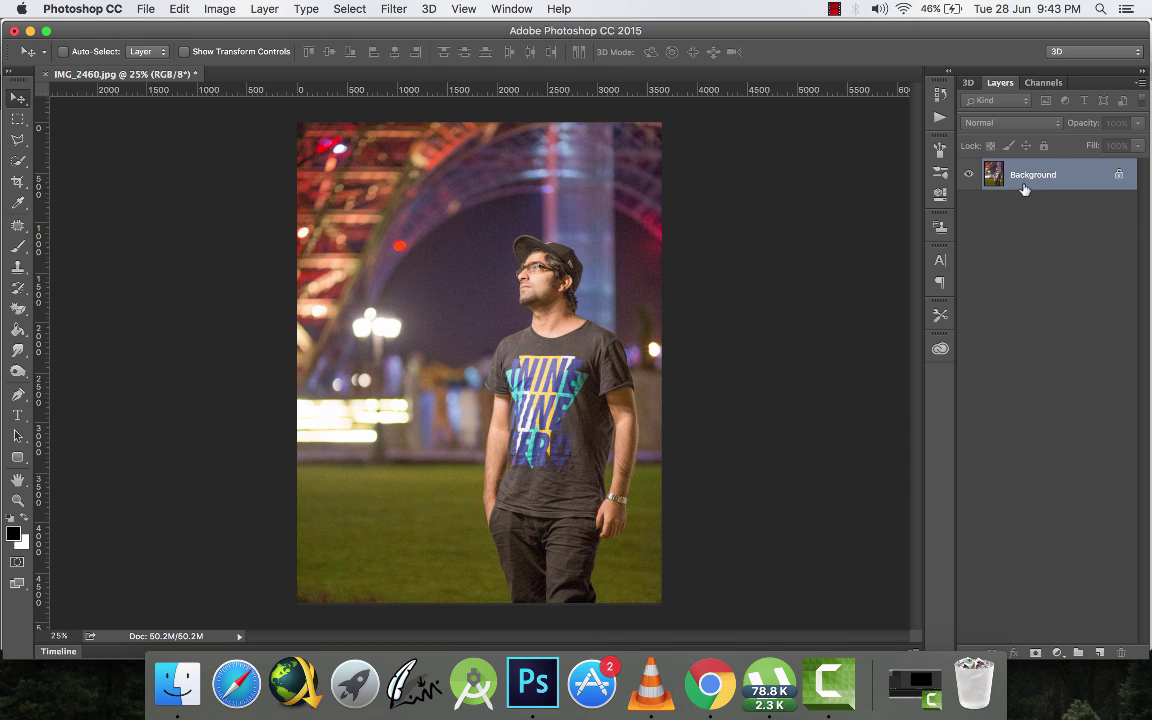
# - Unlock the Background layer to convert it to a regular layer
pyautogui.click(1117, 176)
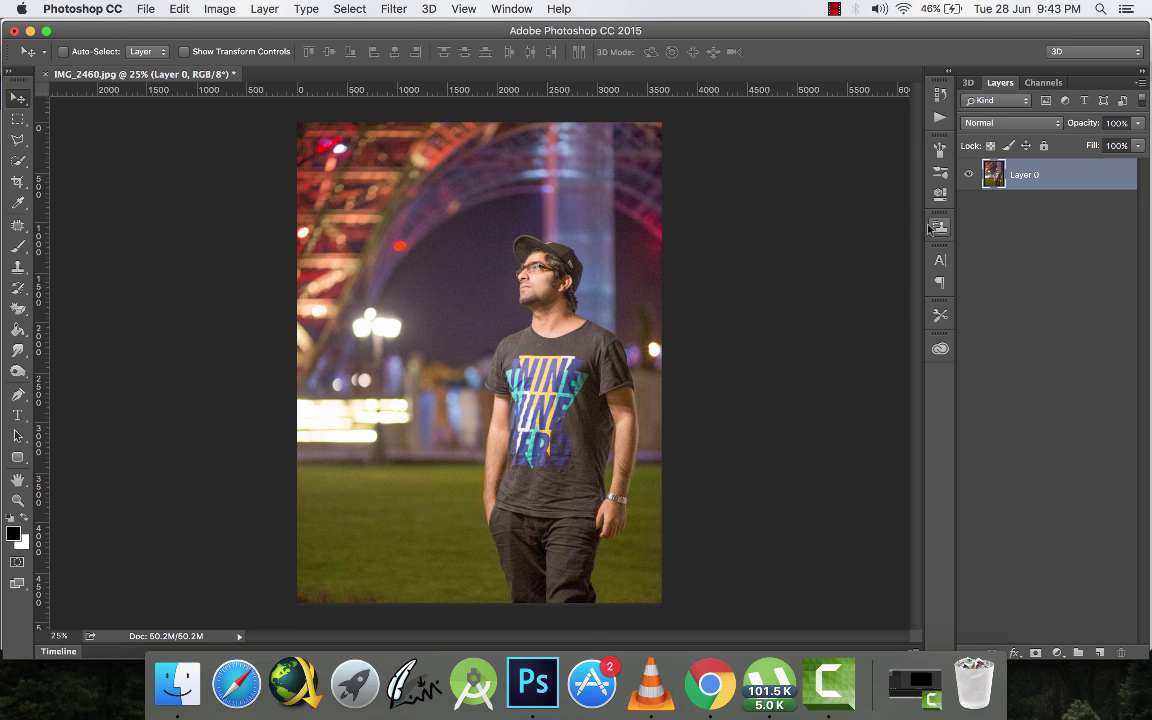
pyautogui.click(512, 9)
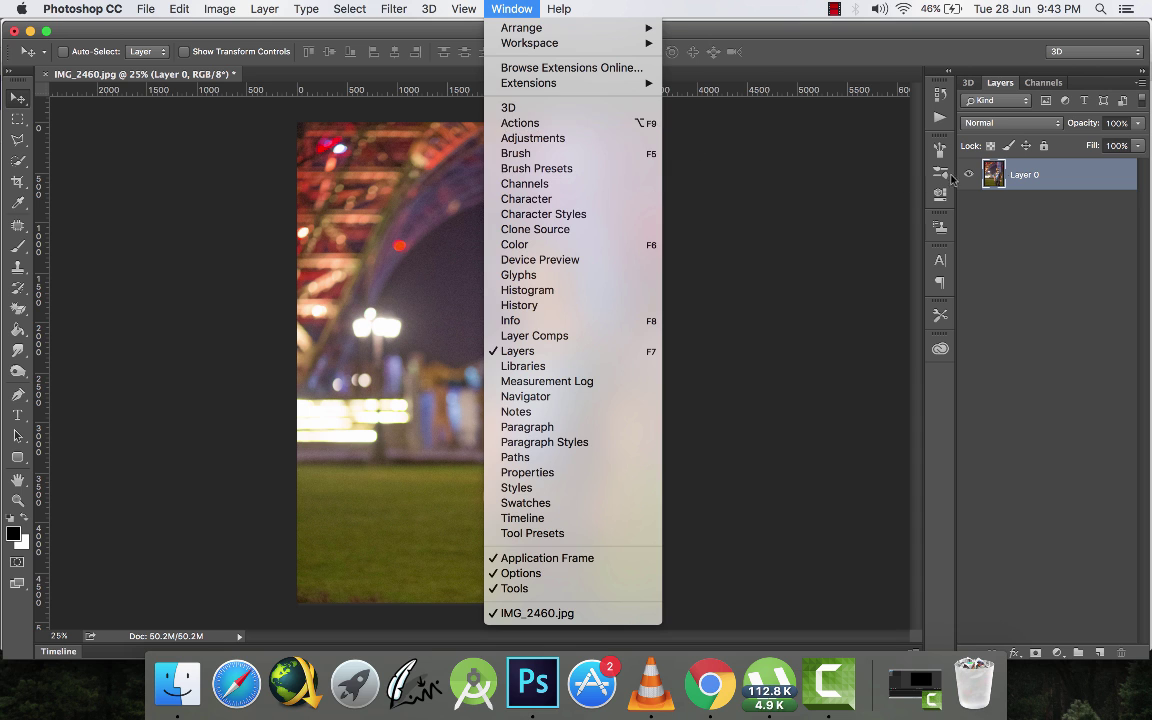
pyautogui.click(1041, 249)
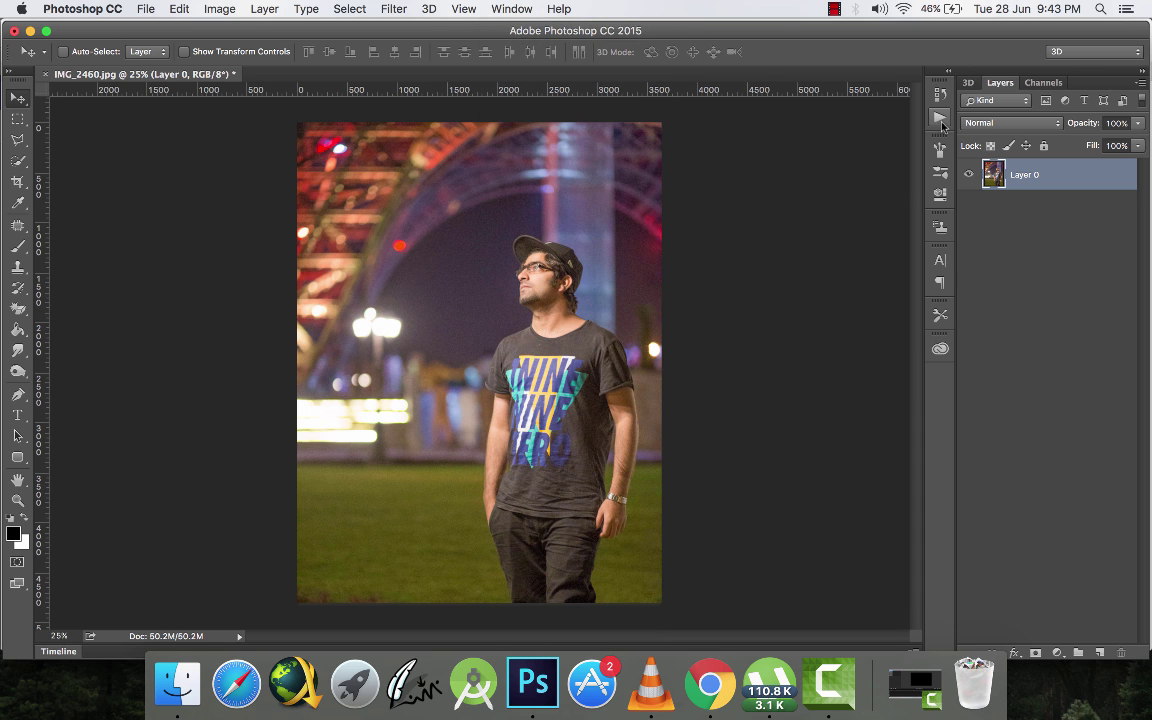
# - Create an action named "logo" in the Default Actions set and start recording it
pyautogui.click(940, 118)
pyautogui.scroll(10, 865, 157)
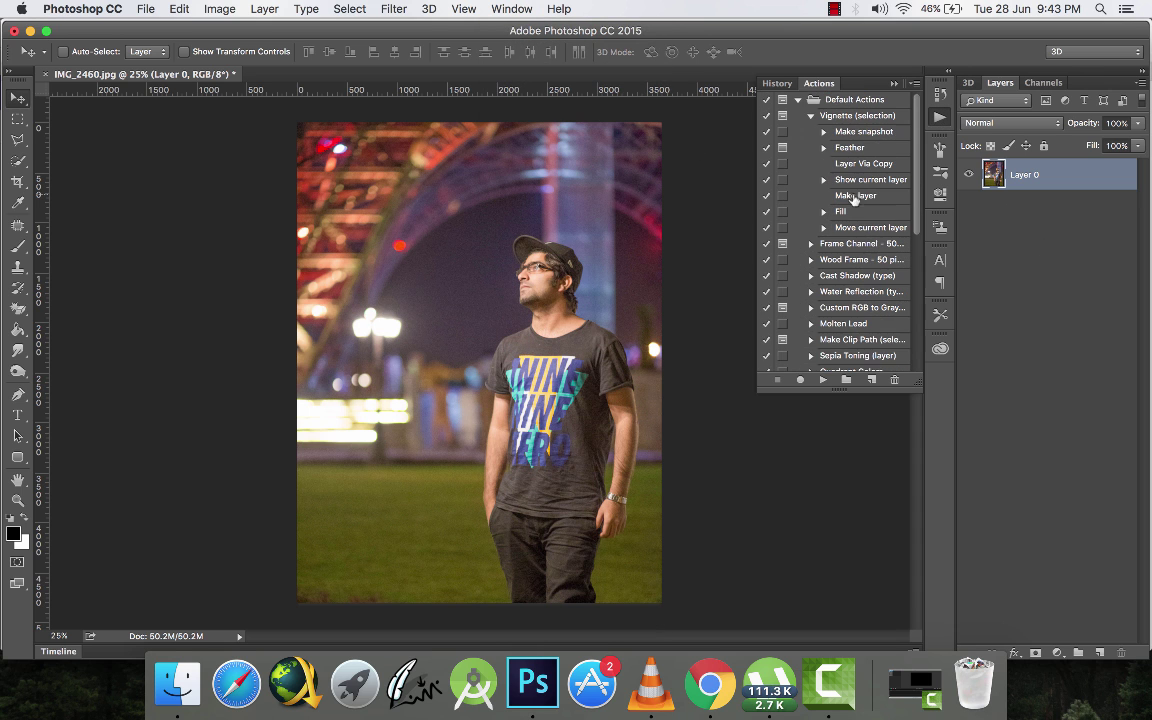
pyautogui.click(798, 99)
pyautogui.click(873, 381)
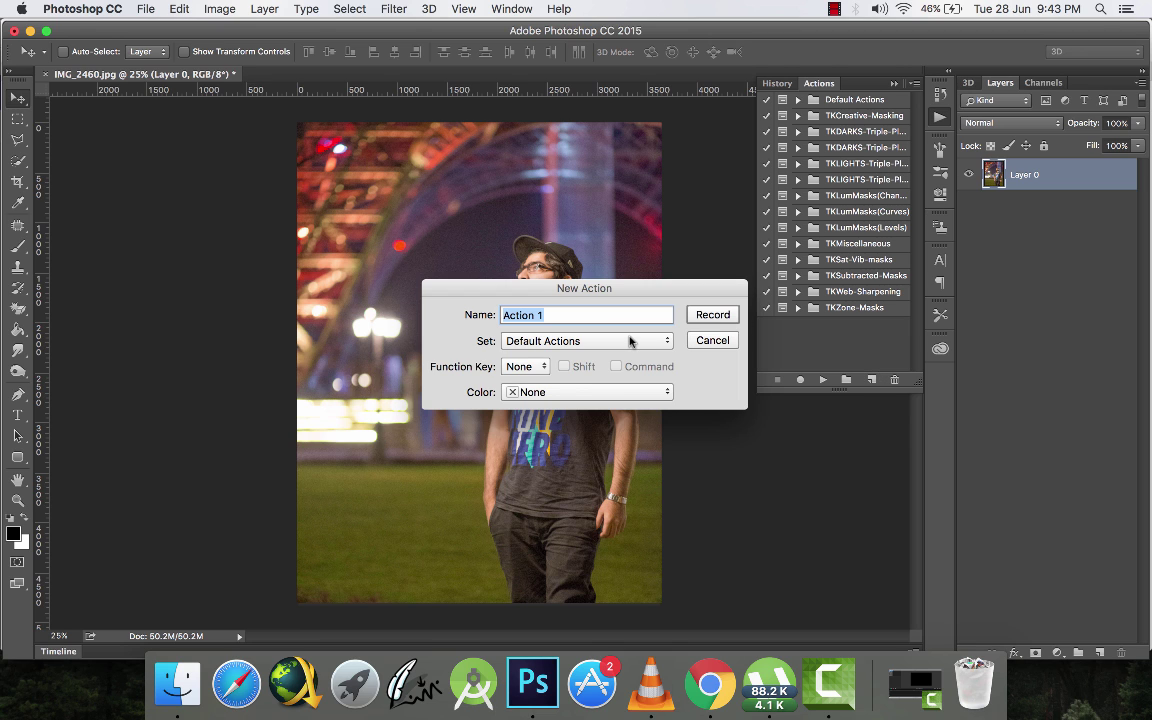
pyautogui.write('logo')
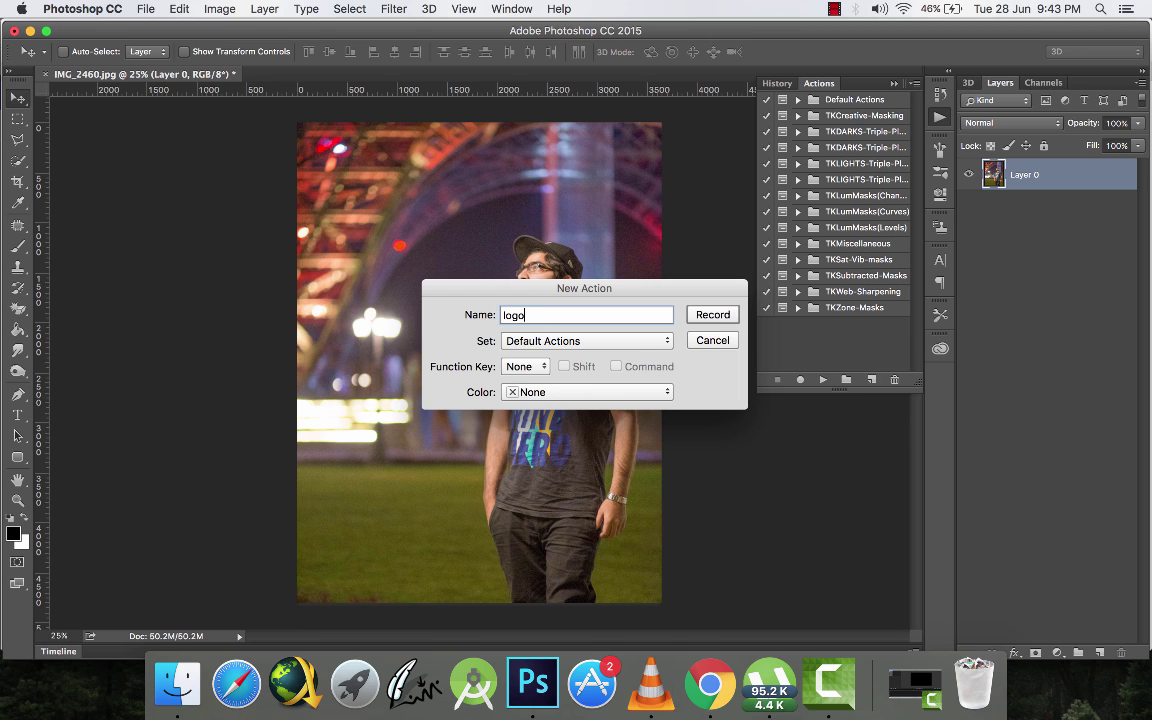
pyautogui.press('Return')
pyautogui.click(940, 117)
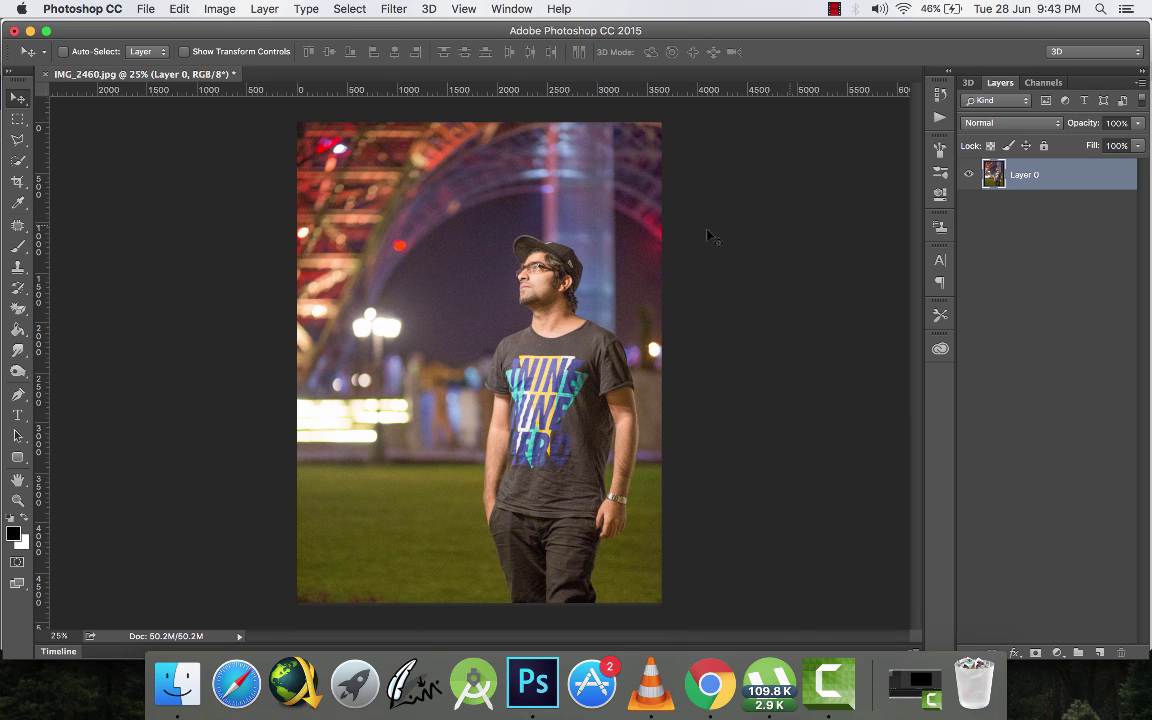
# - Place logo1.png as an embedded image from the logo folder on the external photography drive
pyautogui.click(146, 9)
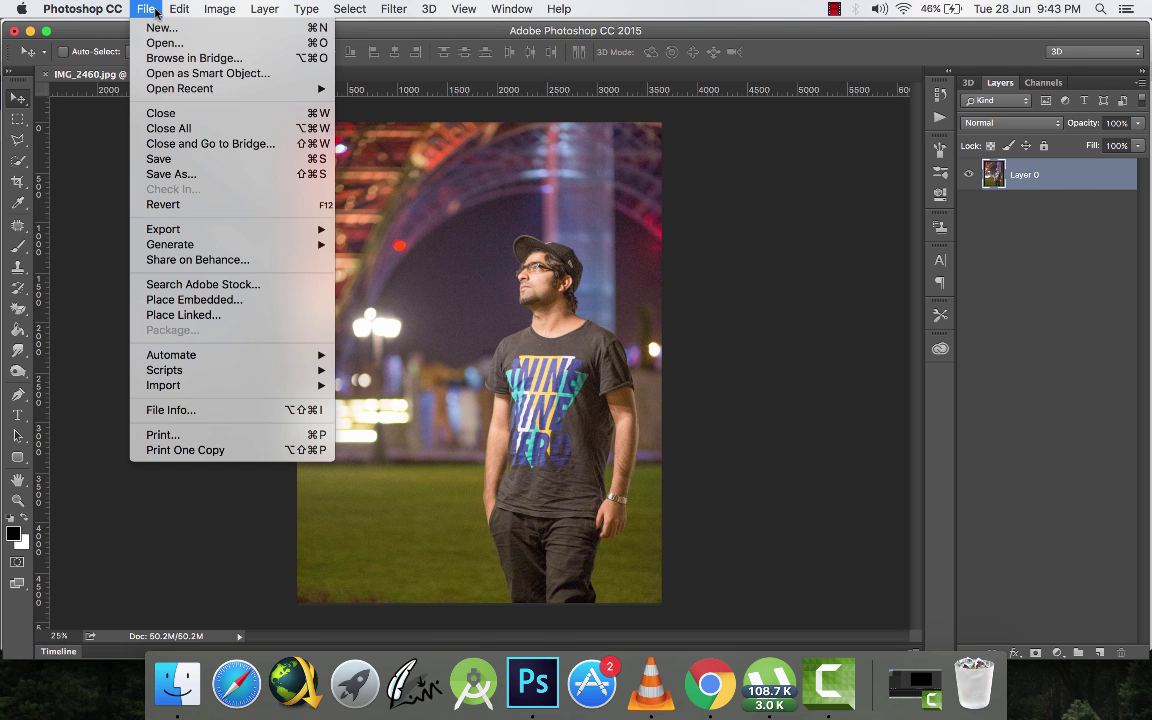
pyautogui.click(205, 300)
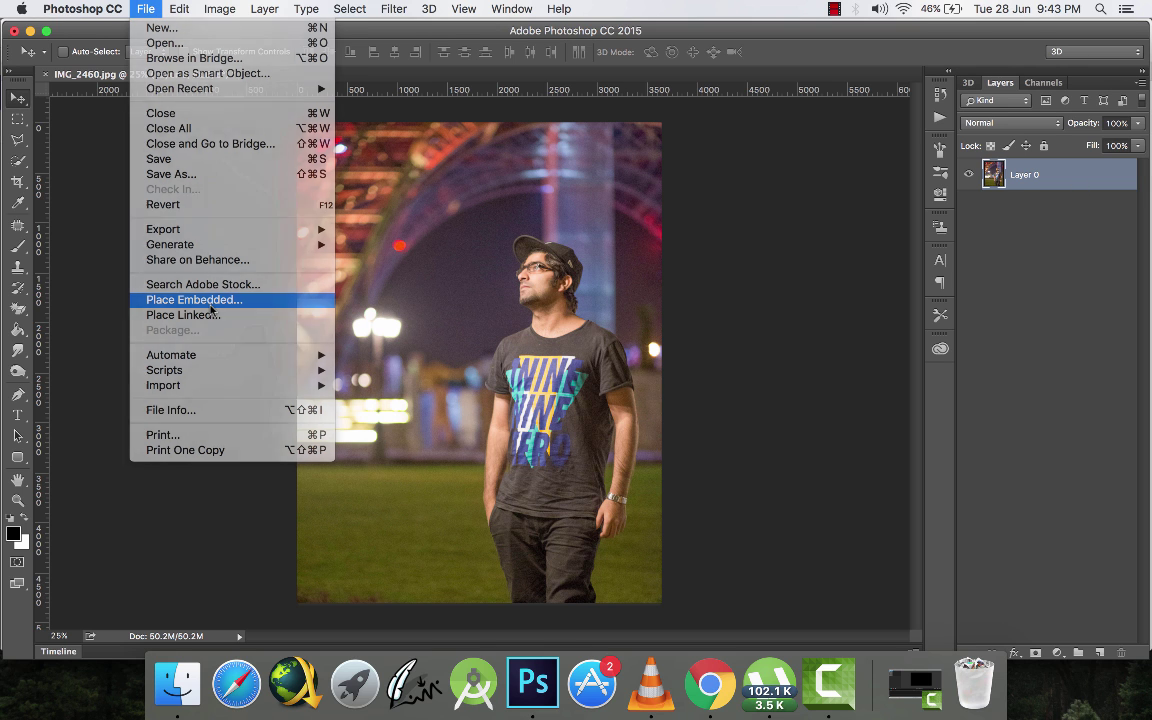
pyautogui.scroll(-5, 404, 288)
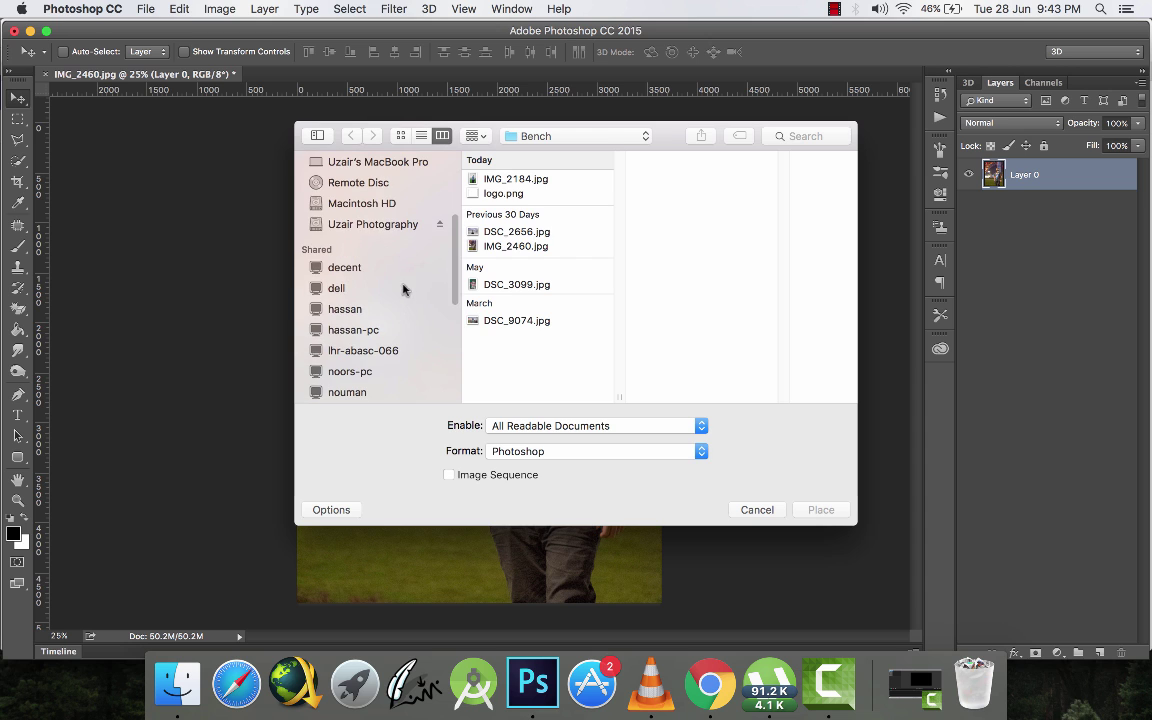
pyautogui.click(385, 224)
pyautogui.scroll(1, 538, 275)
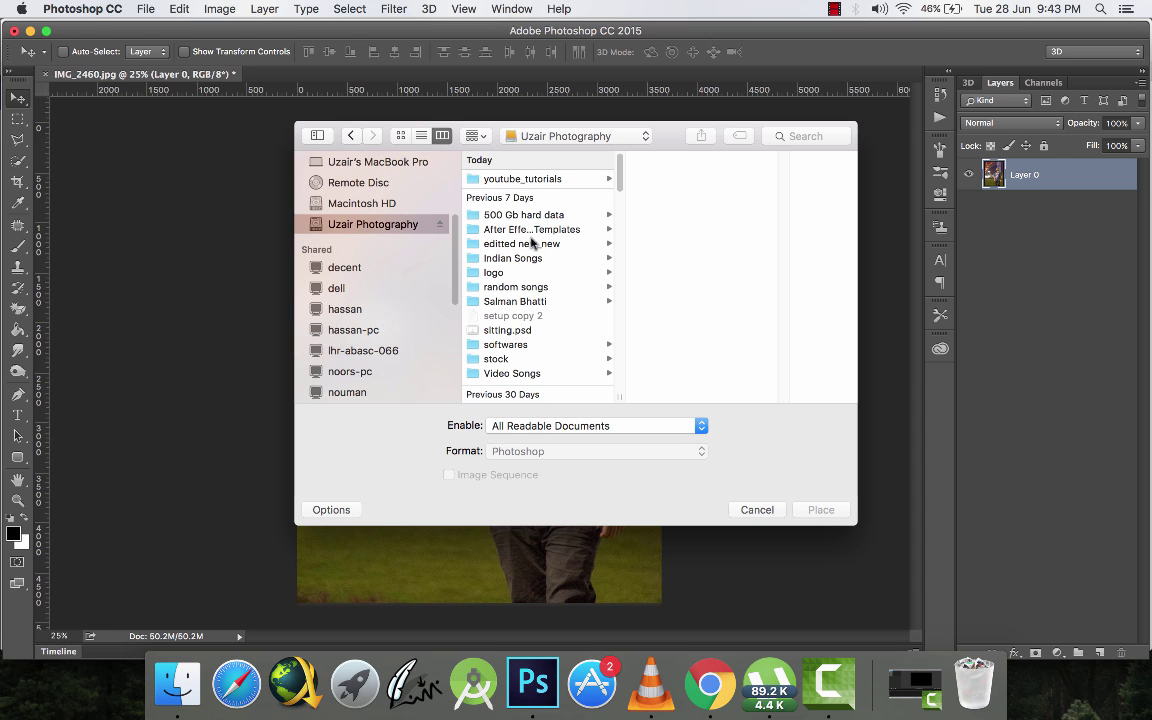
pyautogui.scroll(-8, 533, 243)
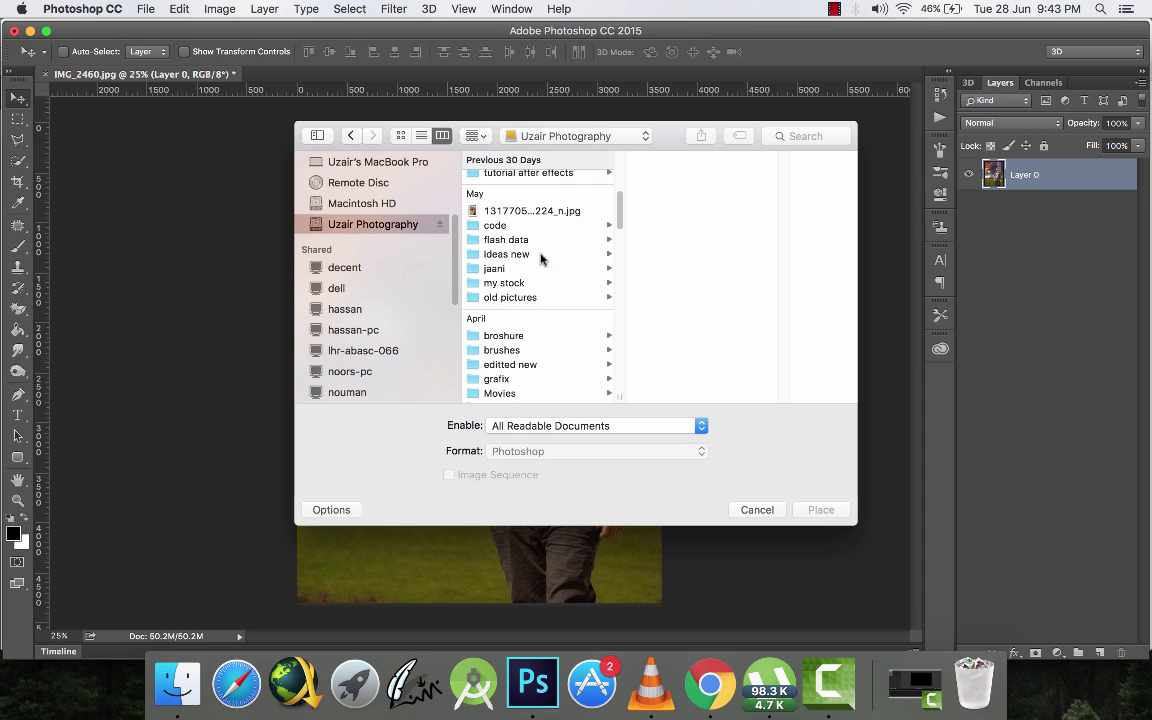
pyautogui.scroll(-1, 545, 342)
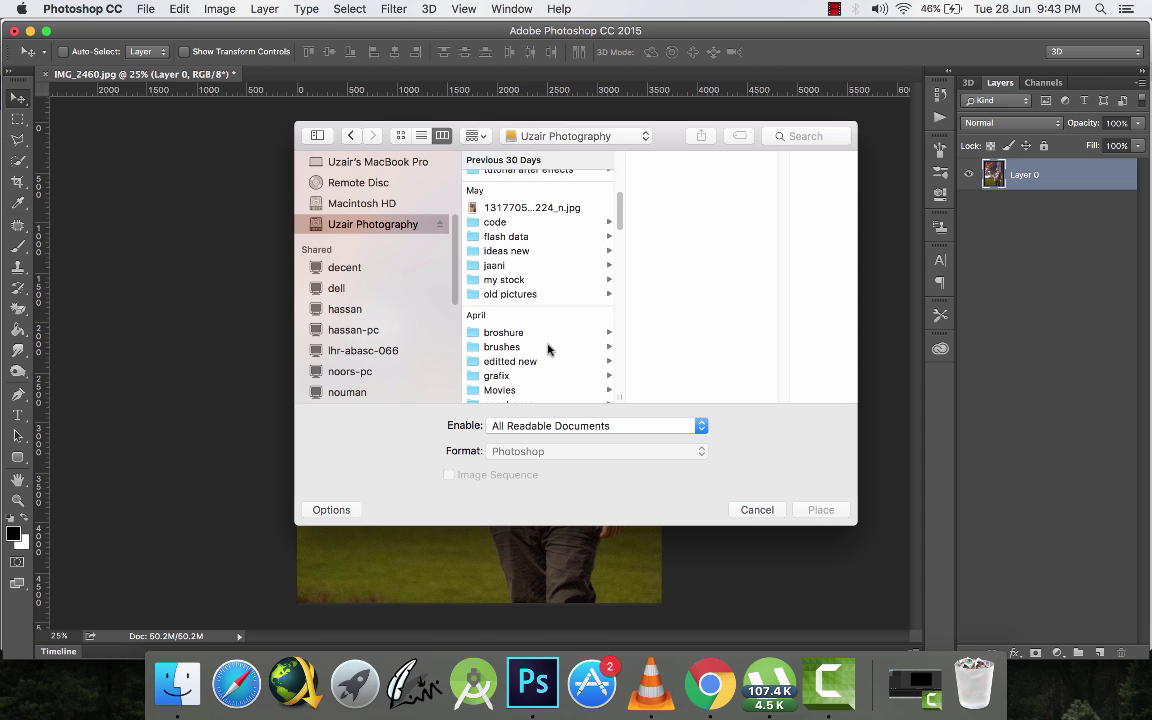
pyautogui.scroll(5, 535, 265)
pyautogui.click(592, 230)
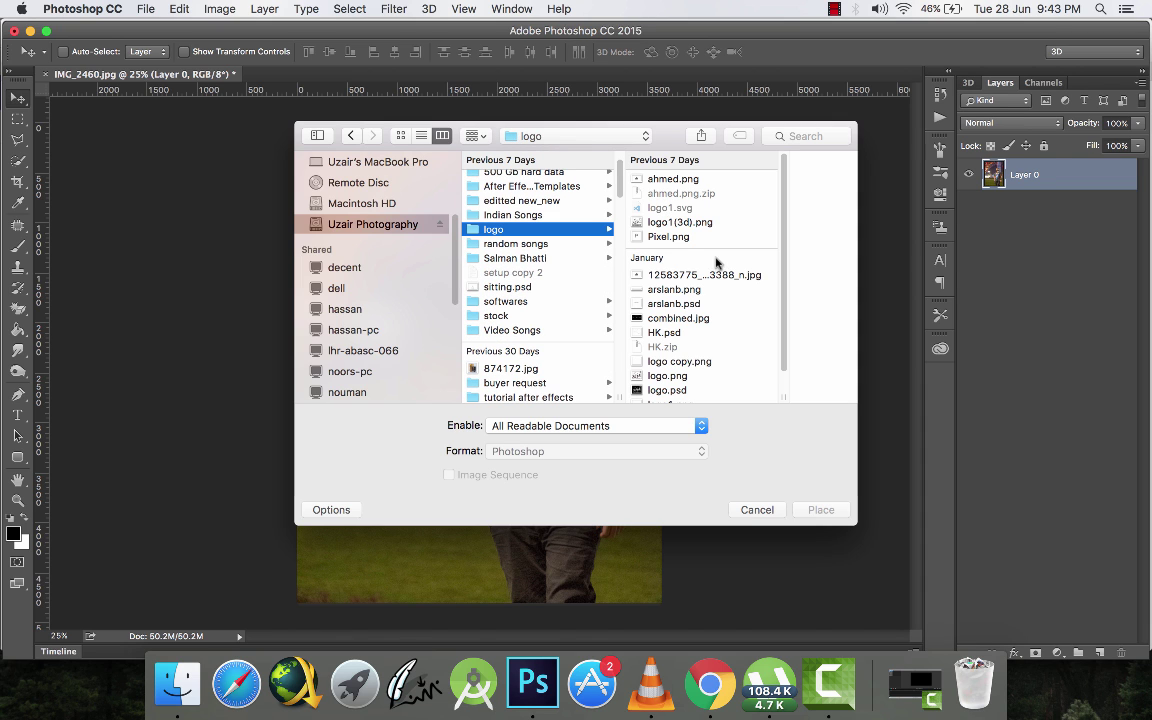
pyautogui.scroll(-2, 690, 270)
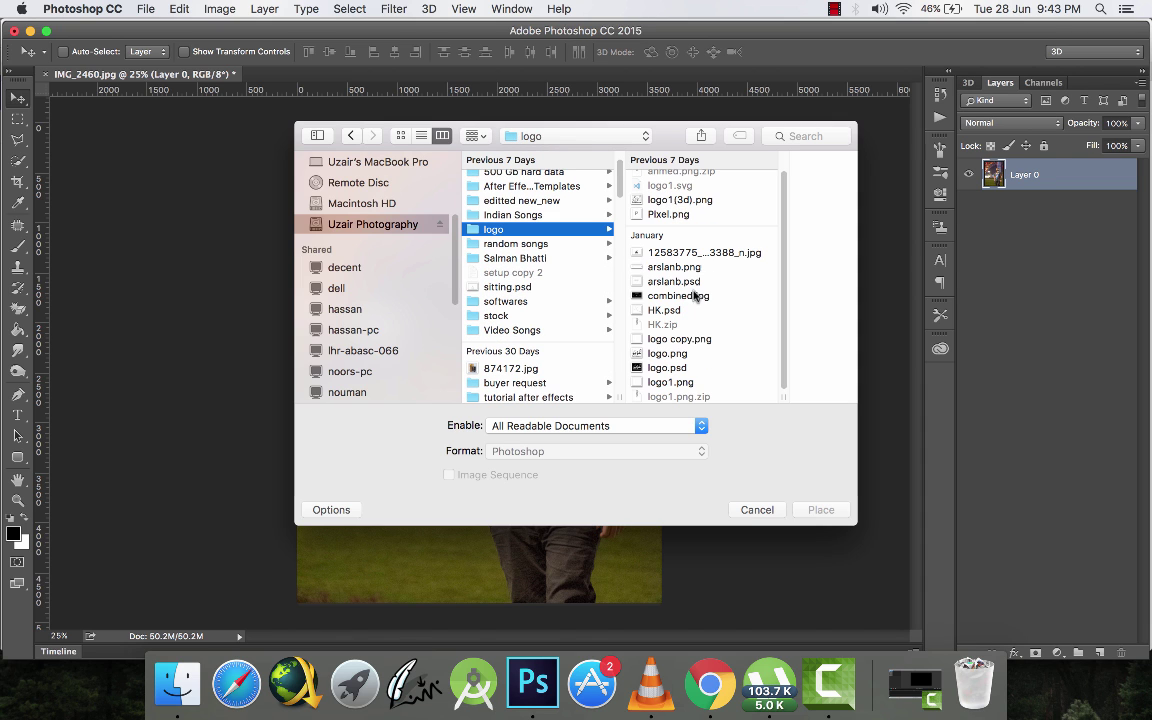
pyautogui.click(689, 383)
pyautogui.click(820, 509)
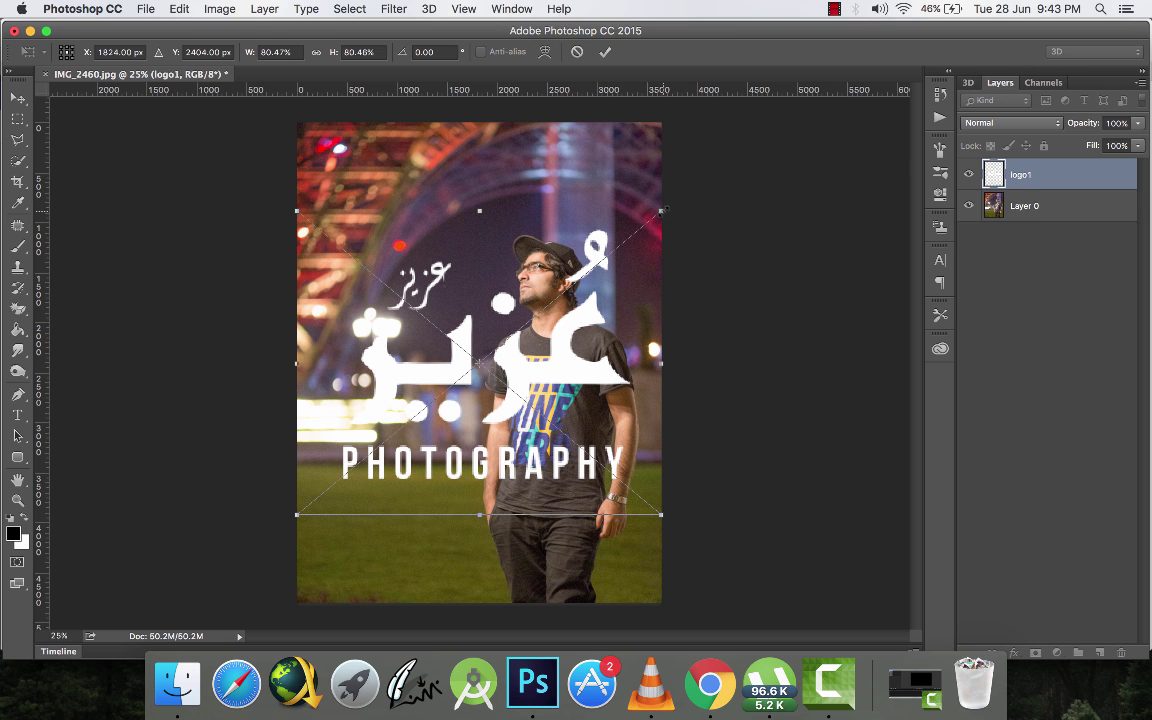
# - Shrink the placed logo to a small watermark and position it in the photo's lower-left corner
pyautogui.moveTo(662, 210); pyautogui.dragTo(347, 560)
pyautogui.press('Return')
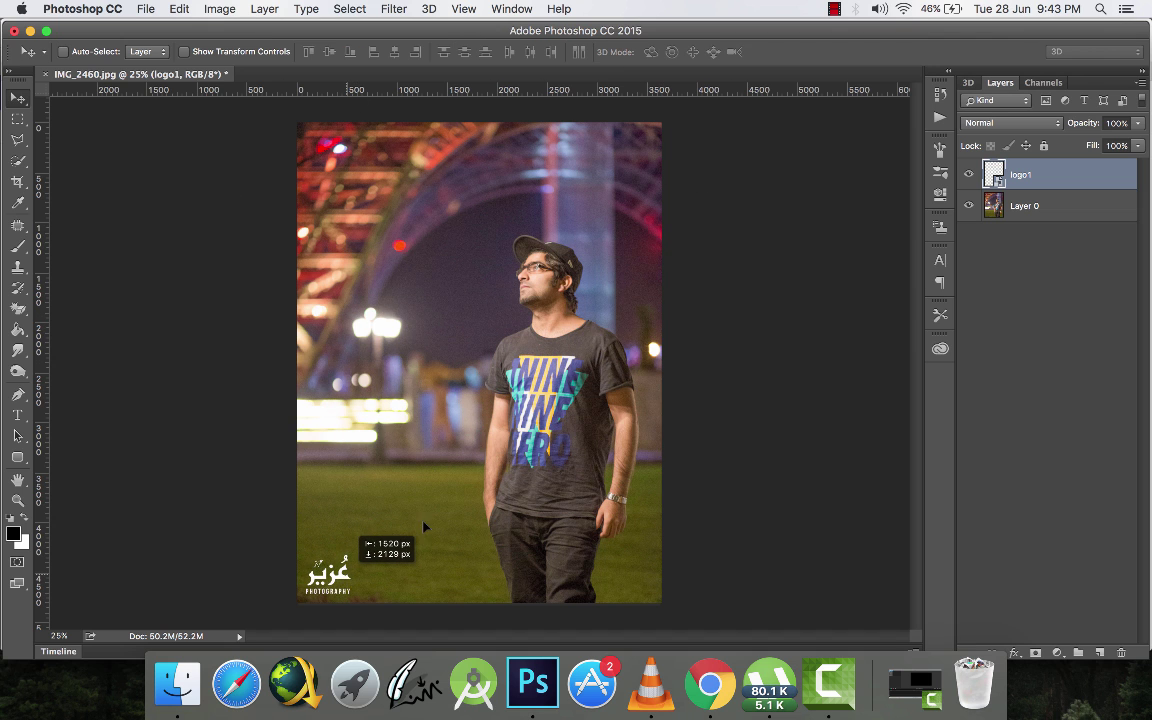
pyautogui.moveTo(424, 527); pyautogui.dragTo(426, 531)
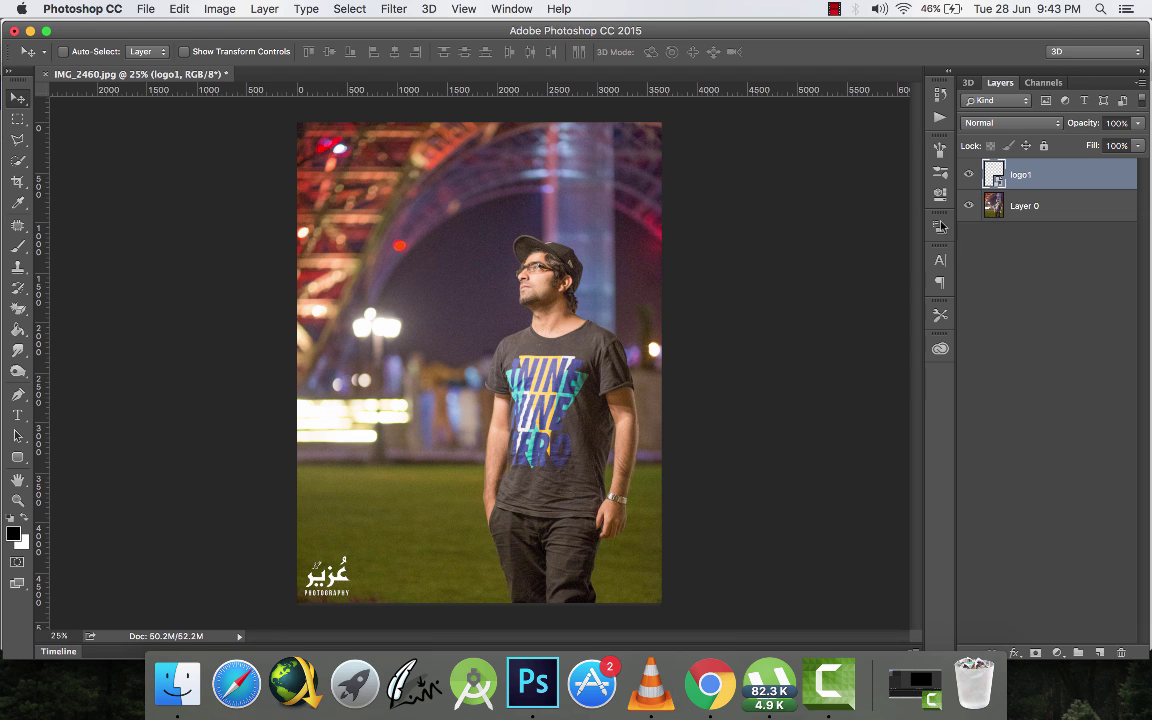
# - Stop recording the "logo" action and keep the logo1 layer selected
pyautogui.click(940, 120)
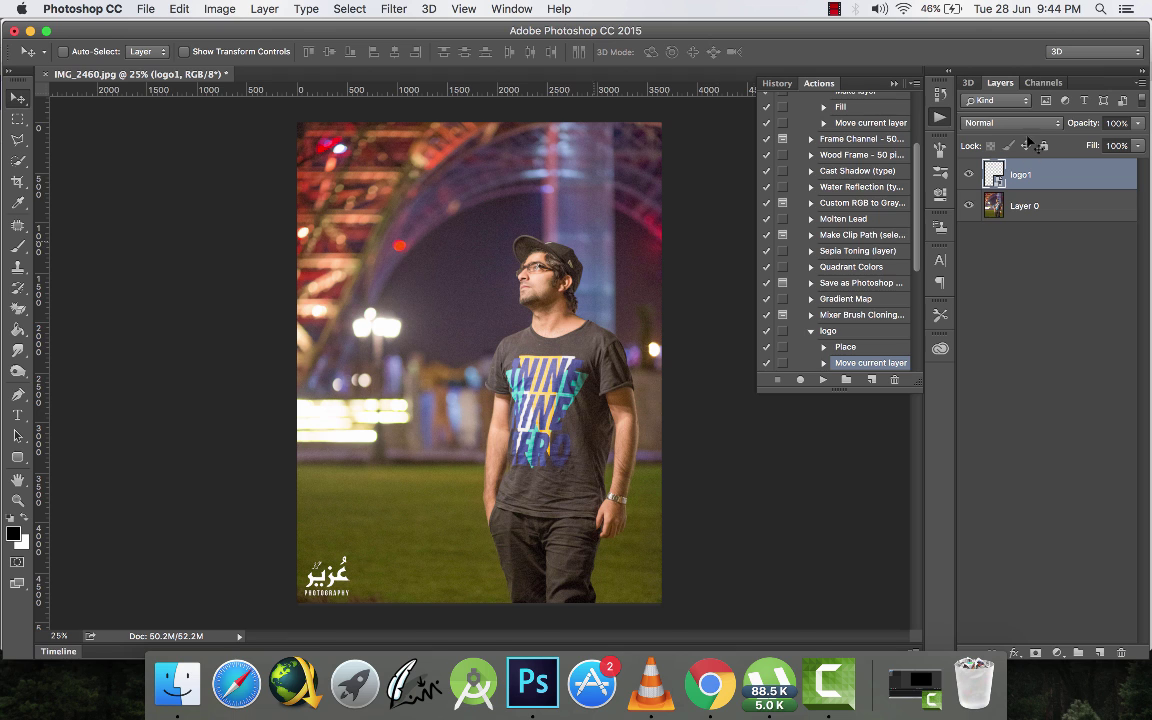
pyautogui.click(1047, 205)
pyautogui.click(1046, 203)
pyautogui.hotkey('alt', ']')
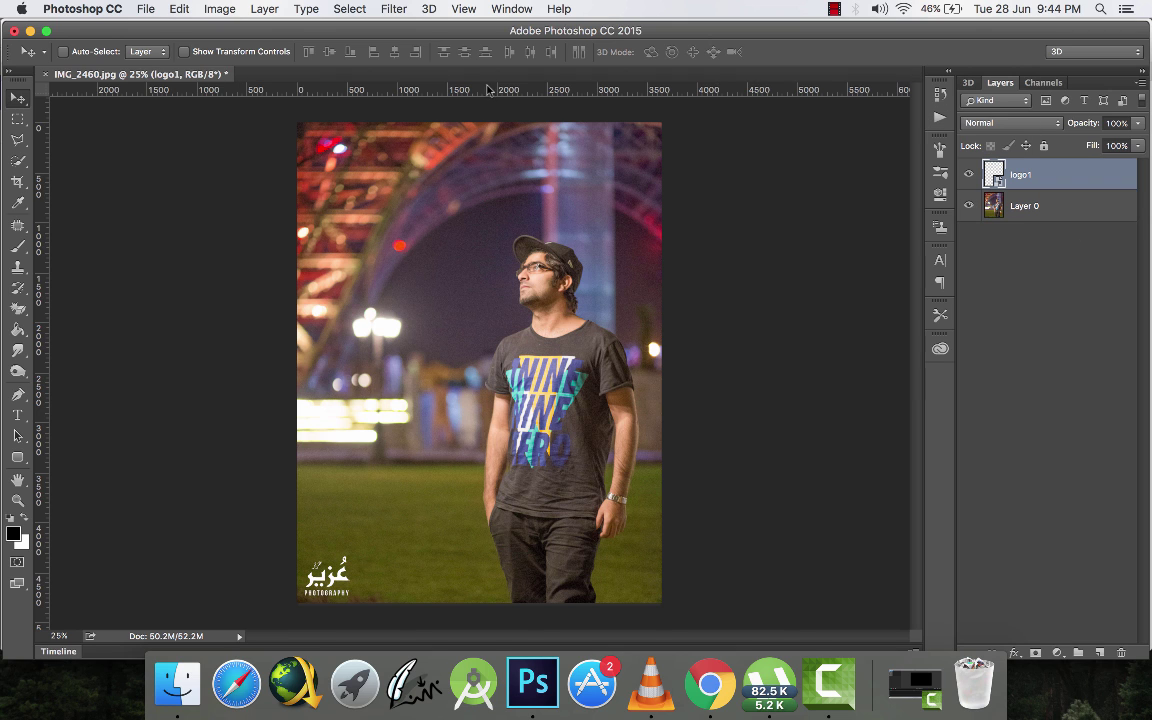
# - Open the Image Processor script and move its dialog clear of the notification
pyautogui.click(146, 9)
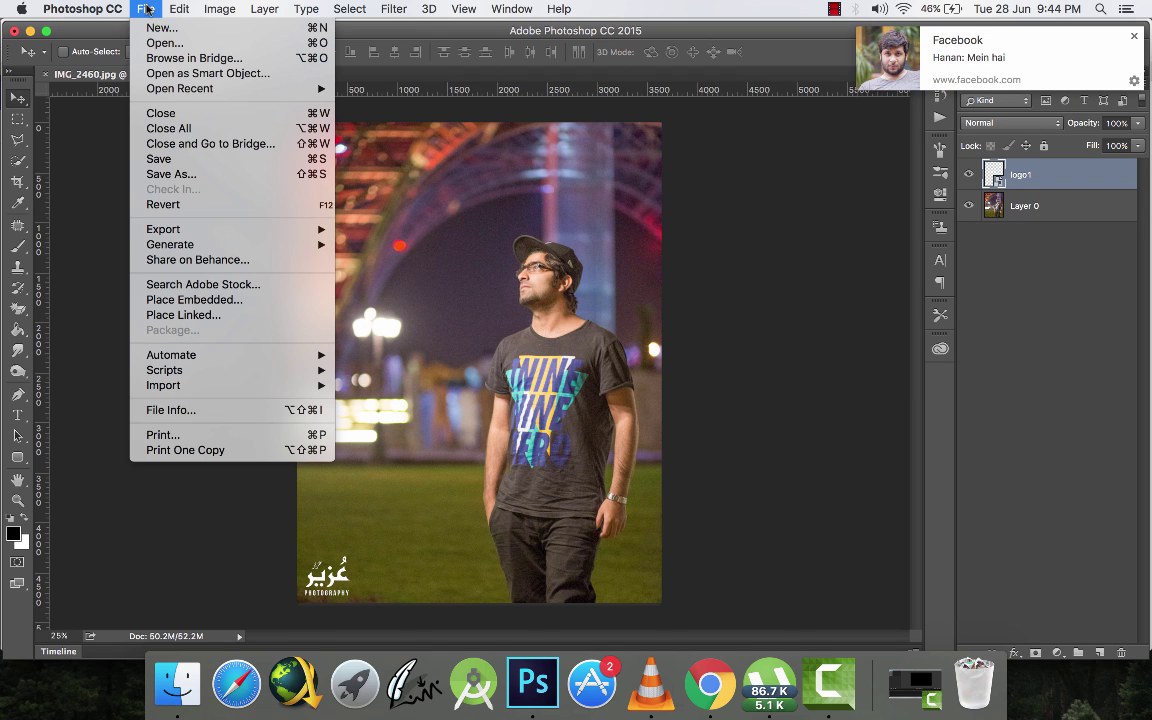
pyautogui.moveTo(330, 370)
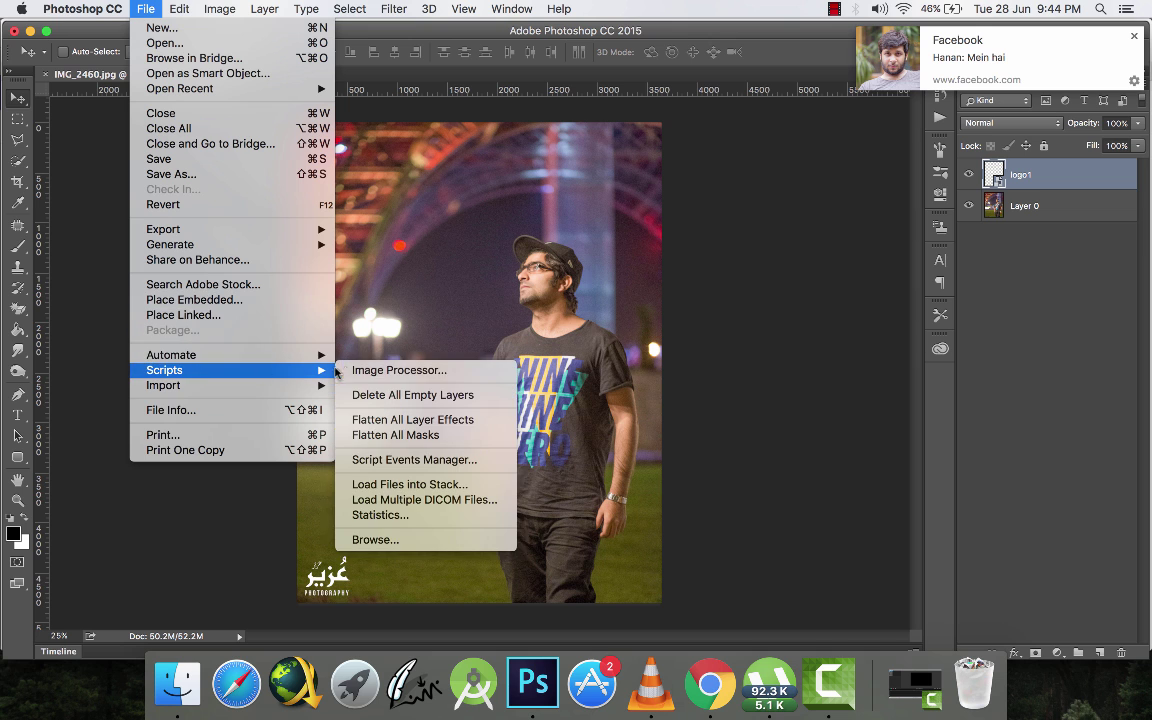
pyautogui.click(390, 370)
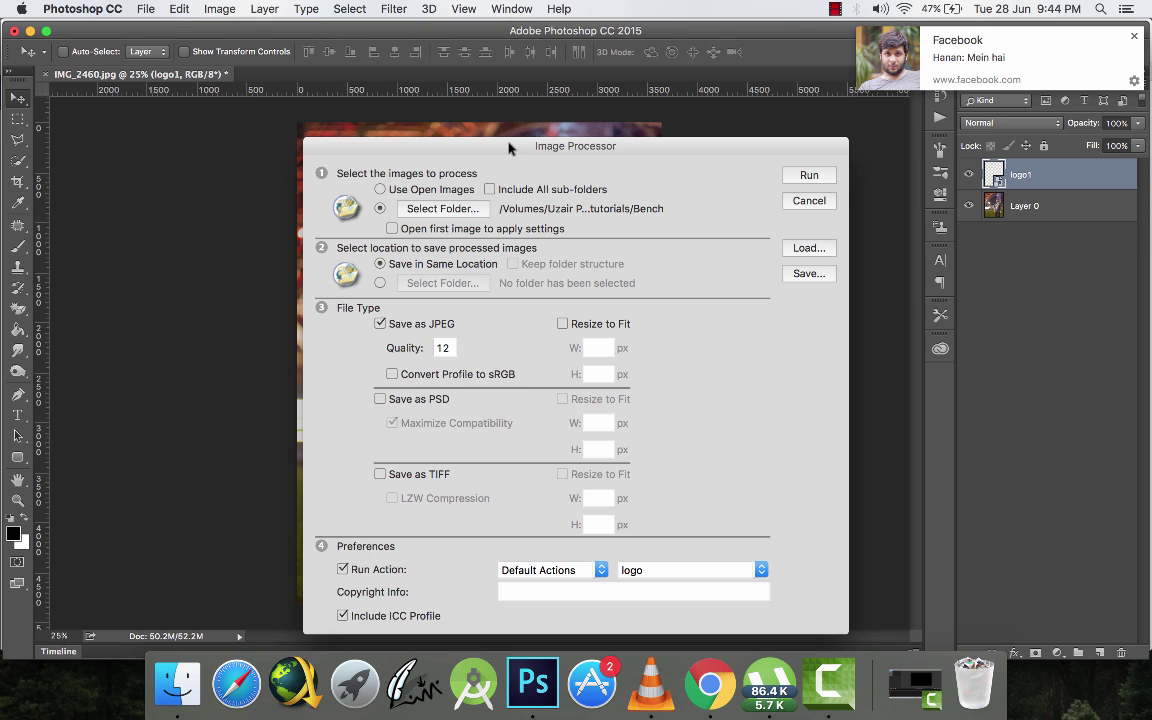
pyautogui.moveTo(508, 148); pyautogui.dragTo(529, 41)
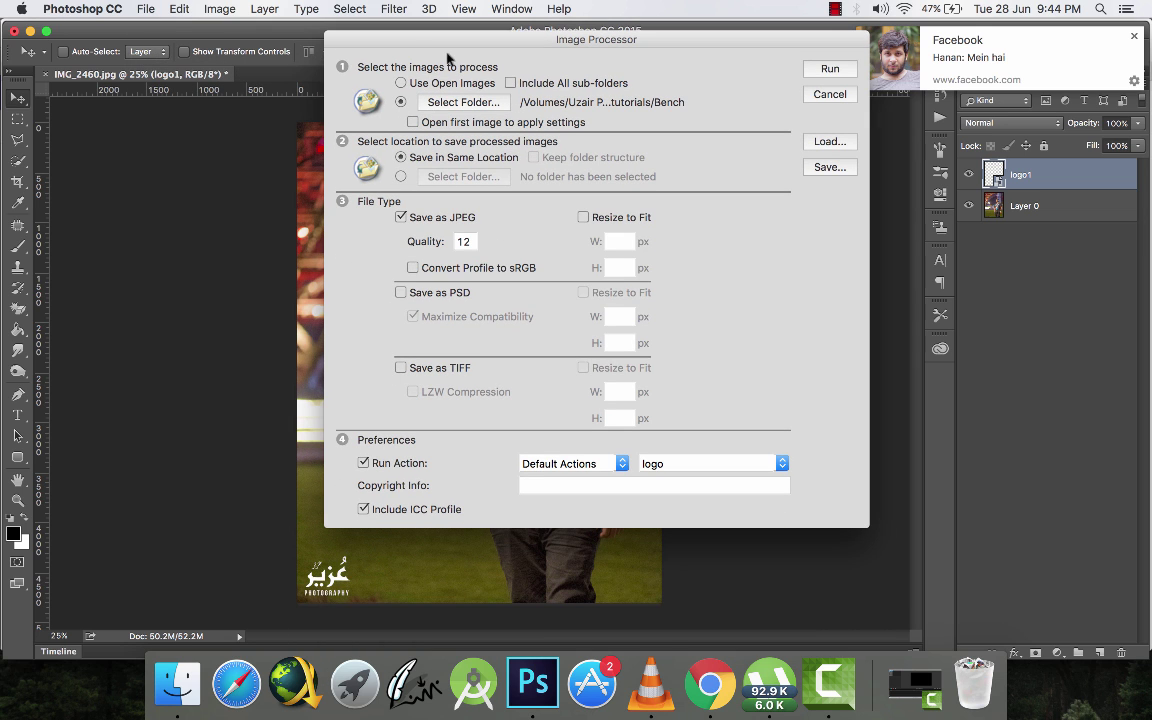
pyautogui.moveTo(436, 44); pyautogui.dragTo(462, 44)
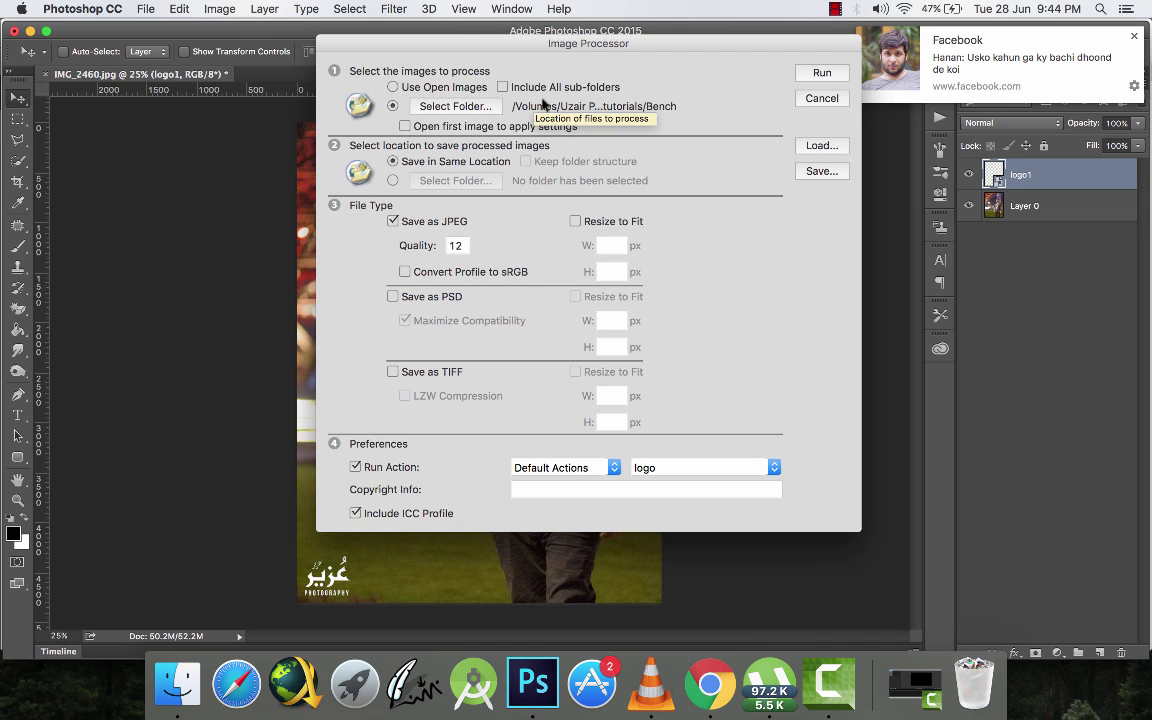
pyautogui.moveTo(620, 43); pyautogui.dragTo(664, 45)
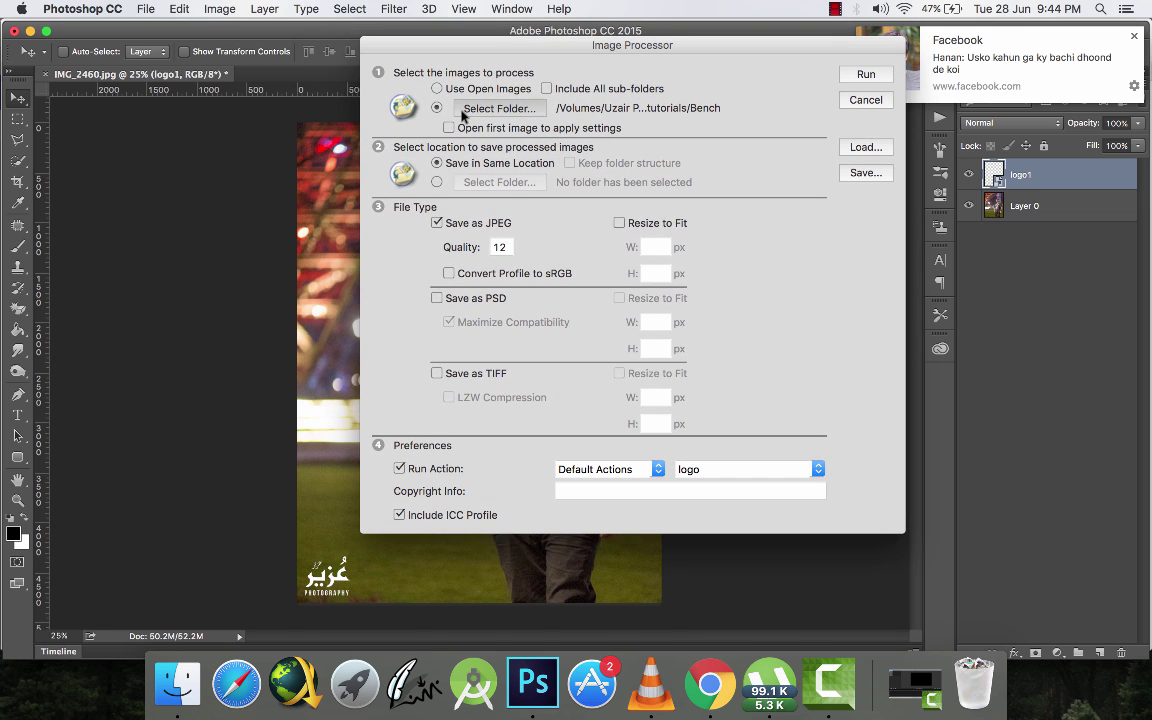
# - Set the Bench folder as the Image Processor source and reposition the dialog so it clears the notification
pyautogui.click(495, 108)
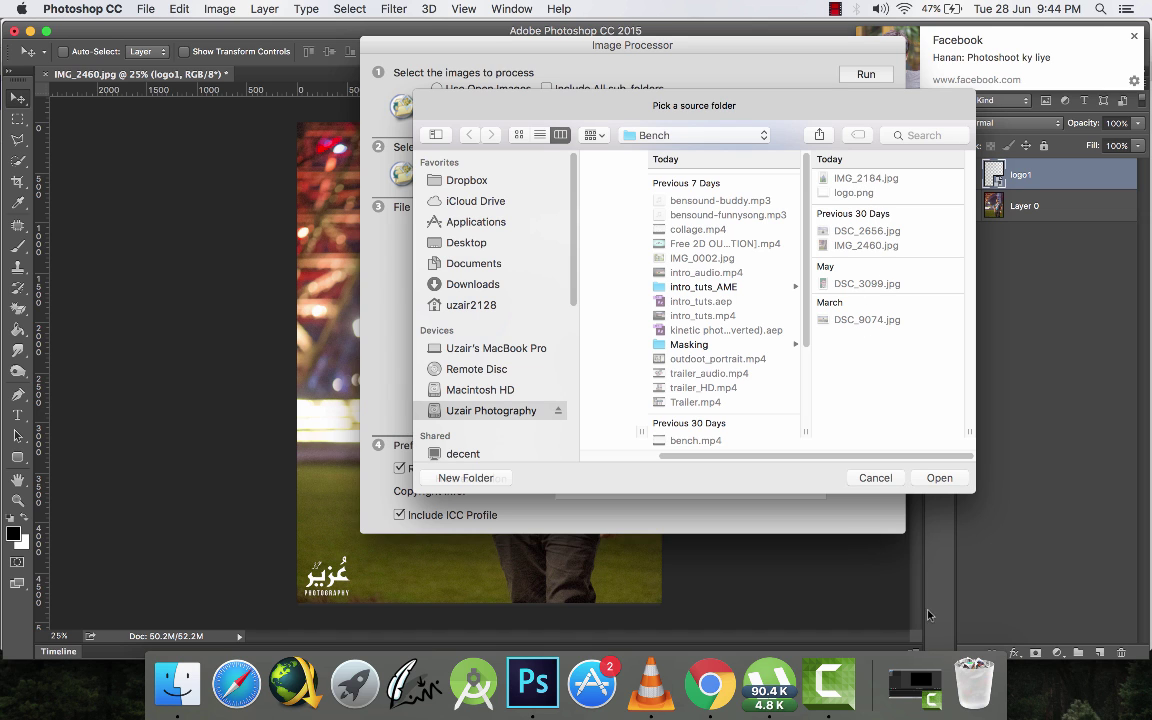
pyautogui.press('Return')
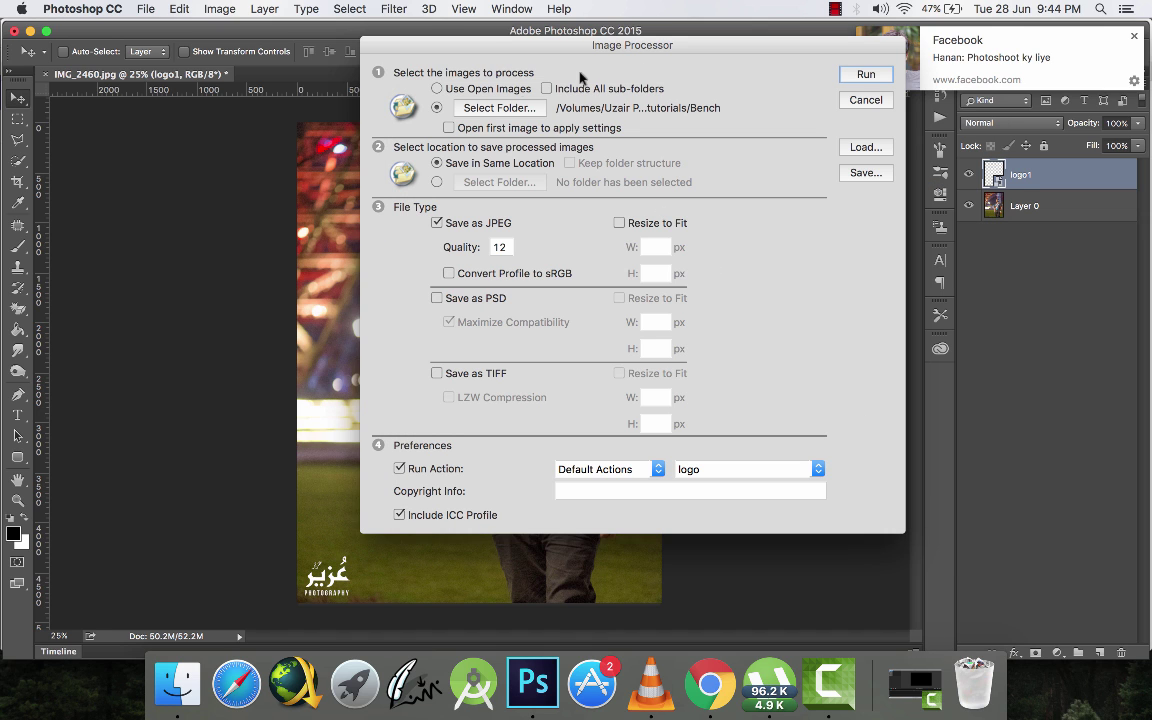
pyautogui.moveTo(507, 42); pyautogui.dragTo(530, 60)
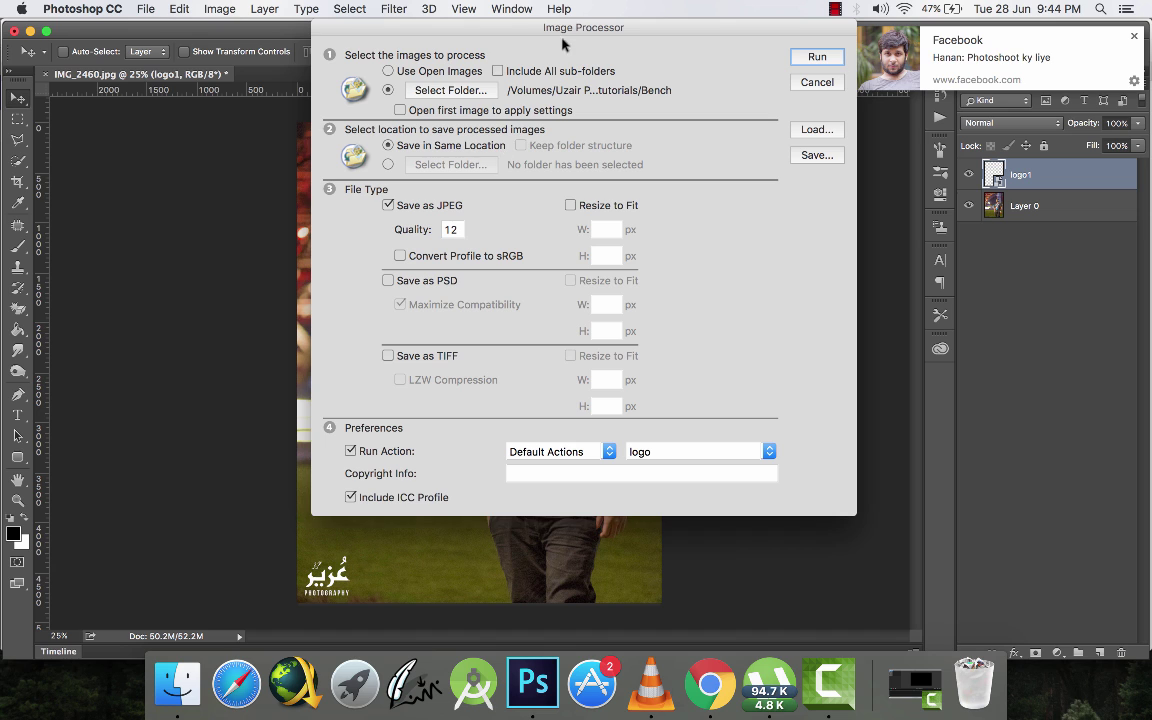
pyautogui.moveTo(562, 40); pyautogui.dragTo(591, 40)
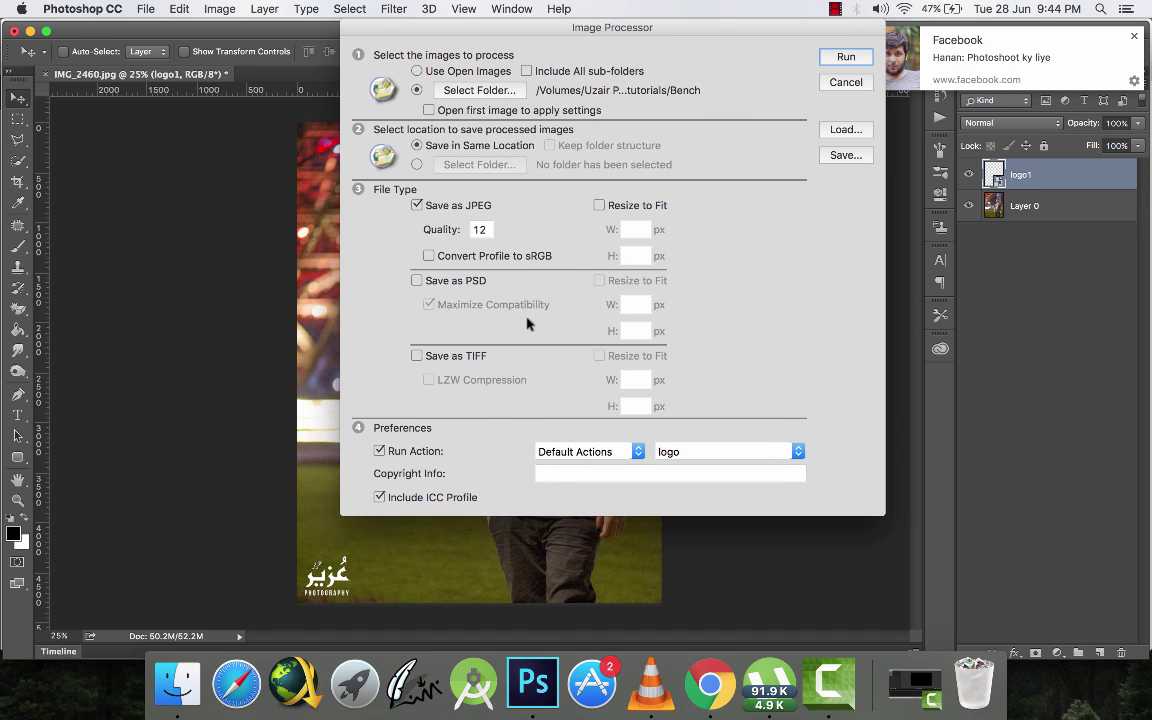
# - Keep JPEG quality at 12, choose the "logo" action from Default Actions, and run the Image Processor
pyautogui.doubleClick(488, 231)
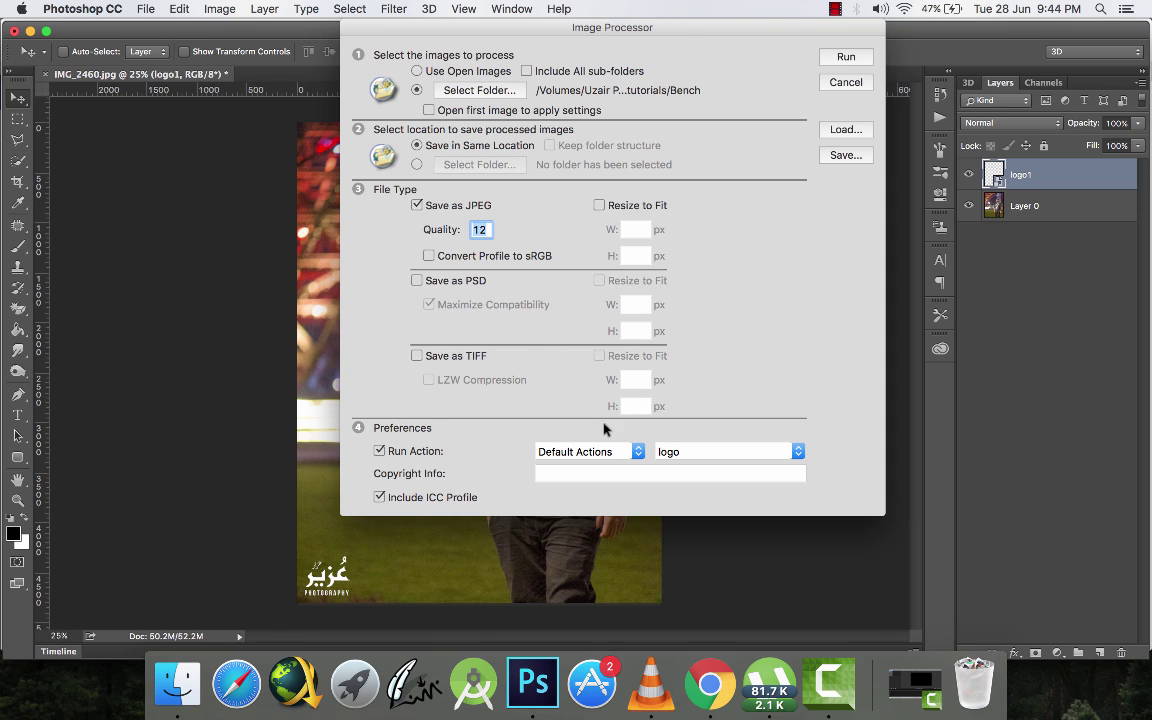
pyautogui.click(632, 452)
pyautogui.click(570, 452)
pyautogui.click(680, 452)
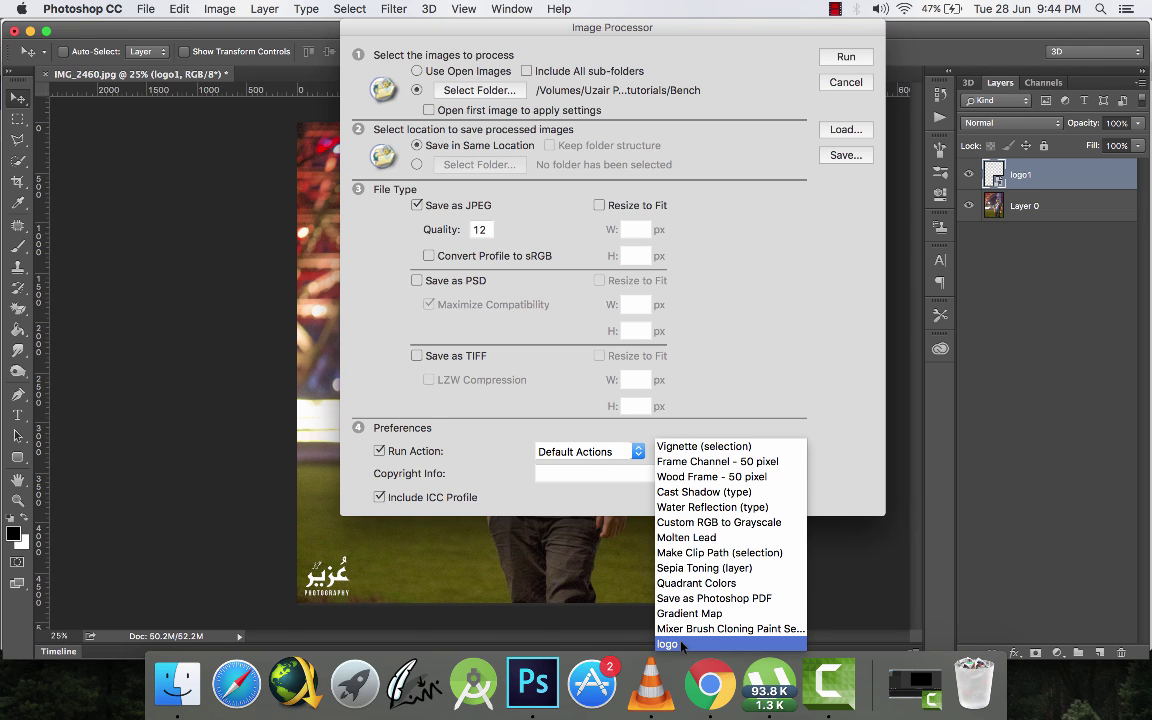
pyautogui.click(688, 645)
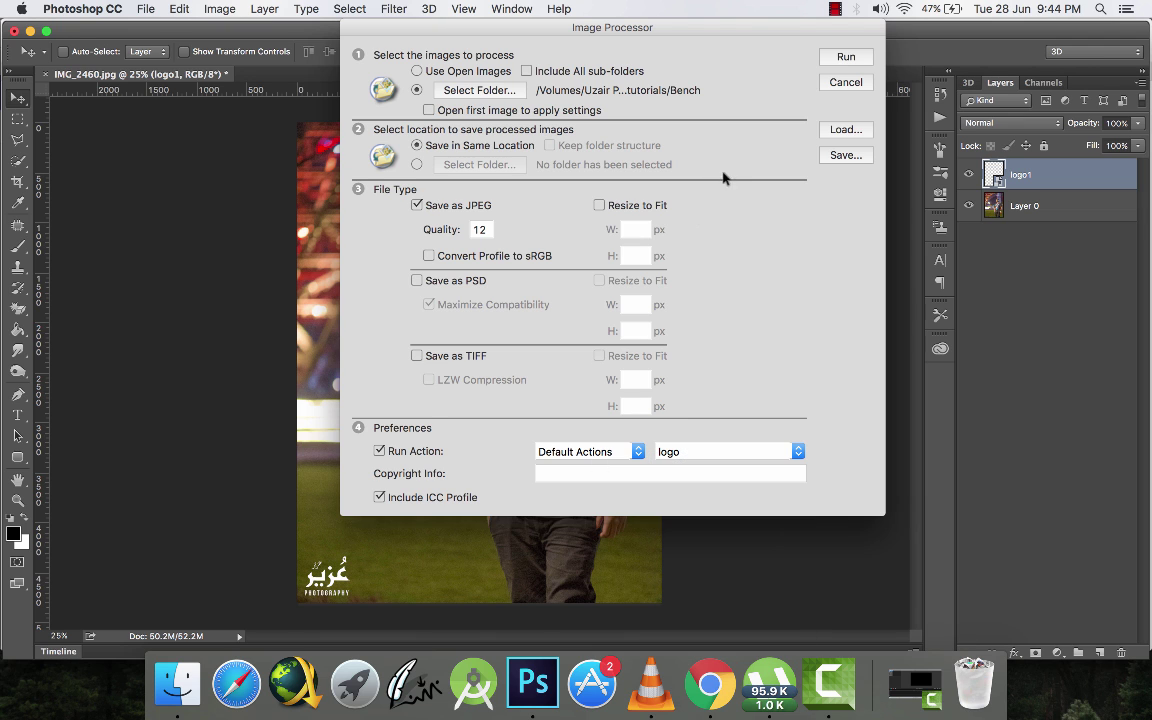
pyautogui.click(847, 57)
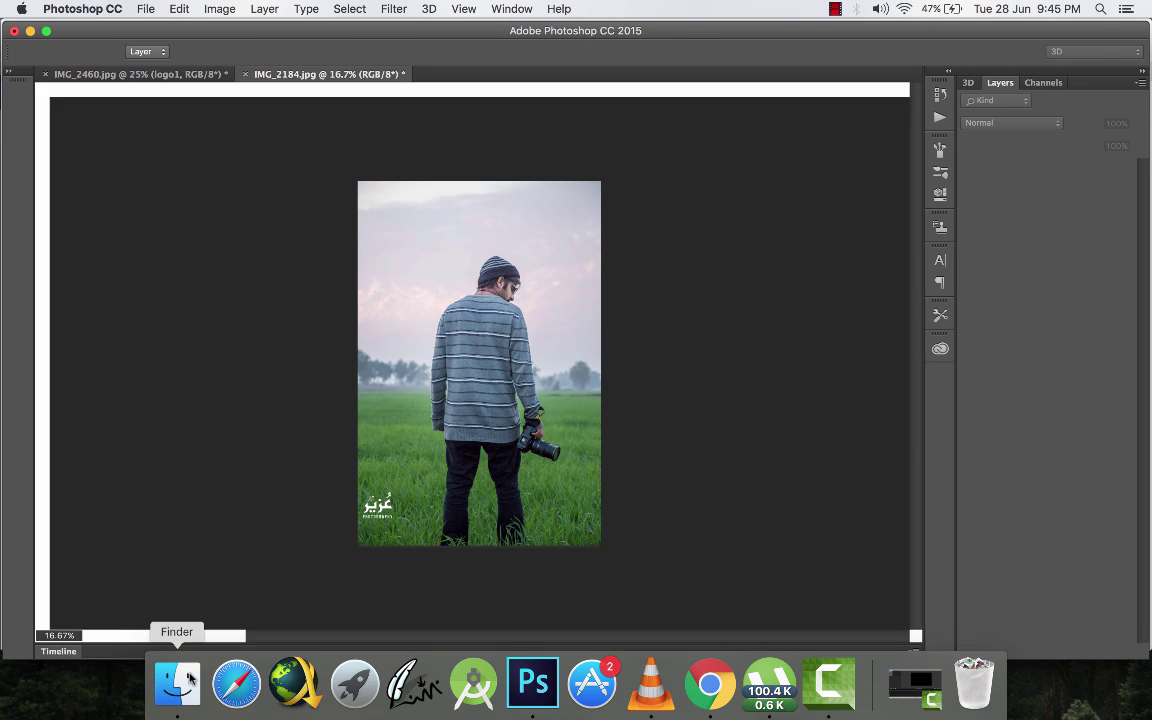
# - Switch to Finder, open the JPEG folder inside Bench, and inspect the watermark on IMG_2460.jpg
pyautogui.click(188, 680)
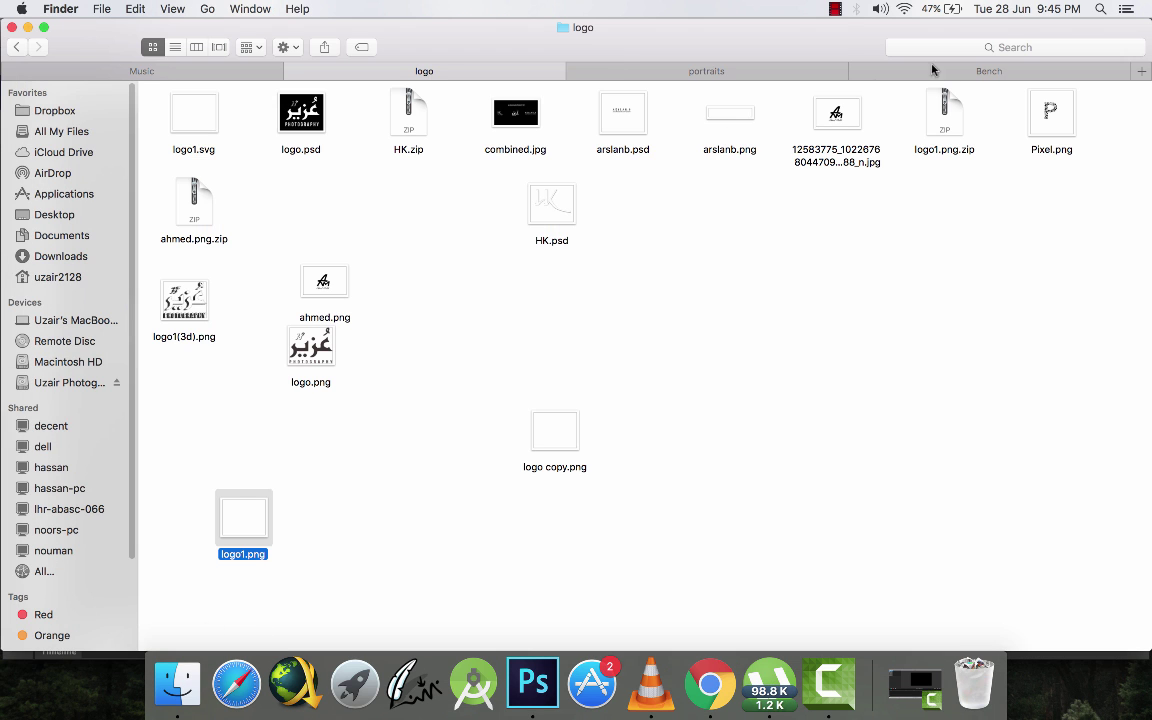
pyautogui.click(1022, 71)
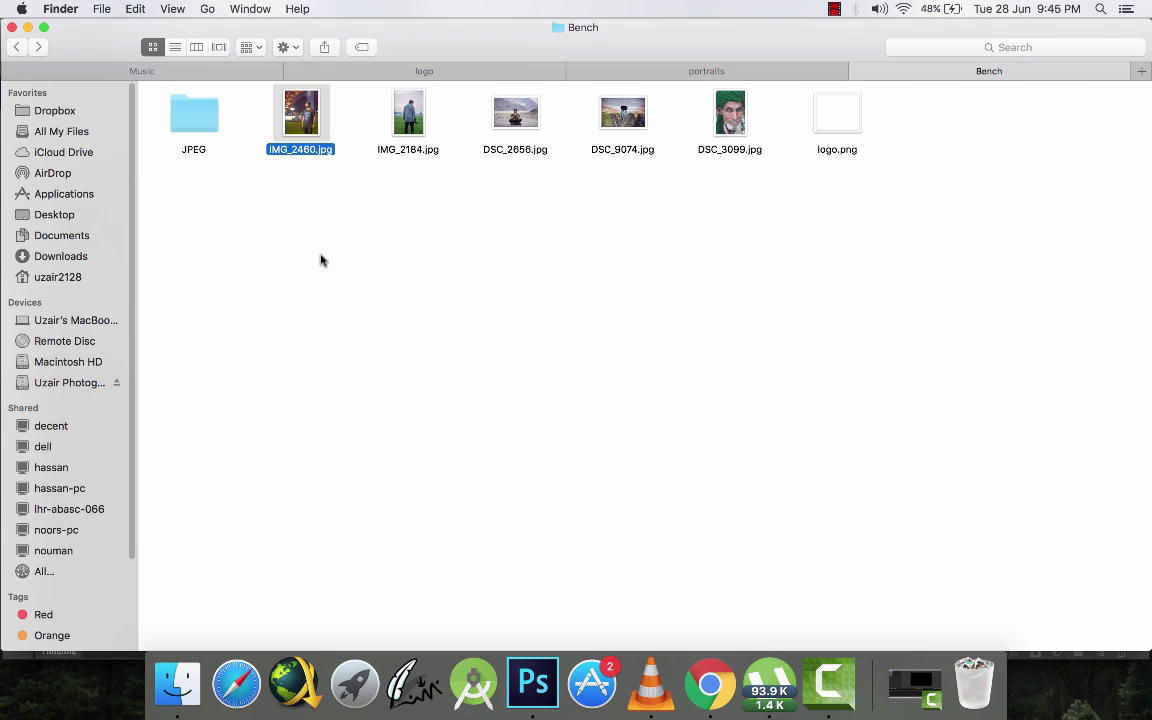
pyautogui.doubleClick(194, 115)
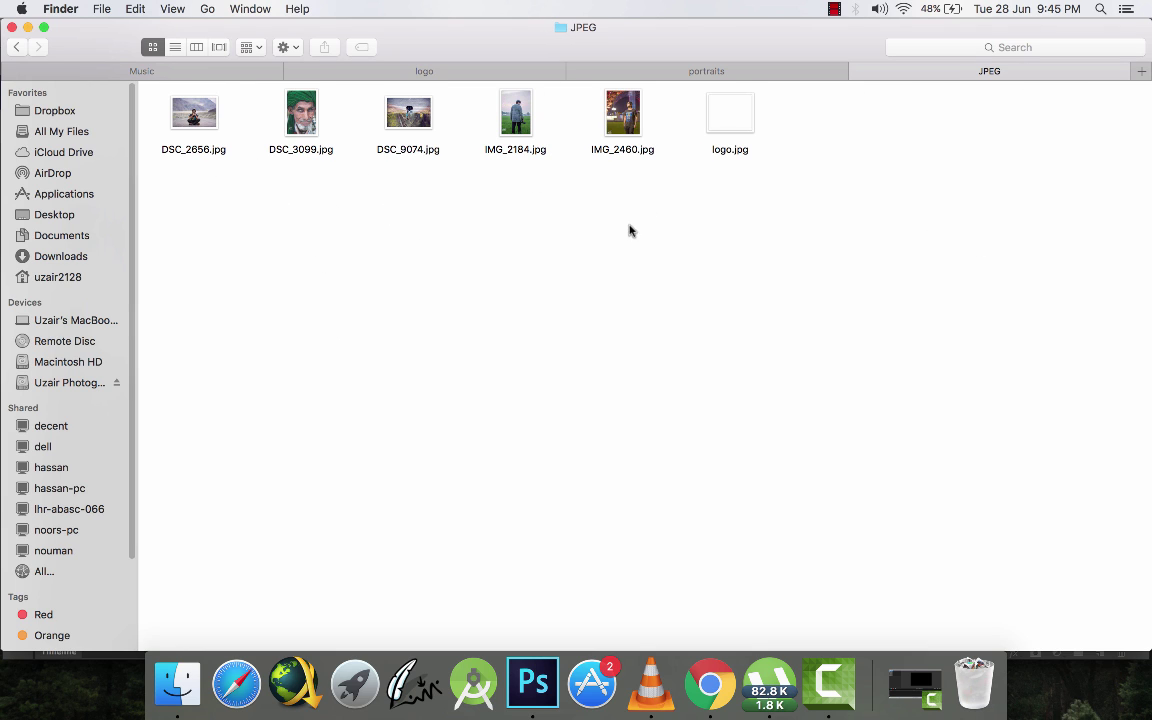
pyautogui.doubleClick(622, 115)
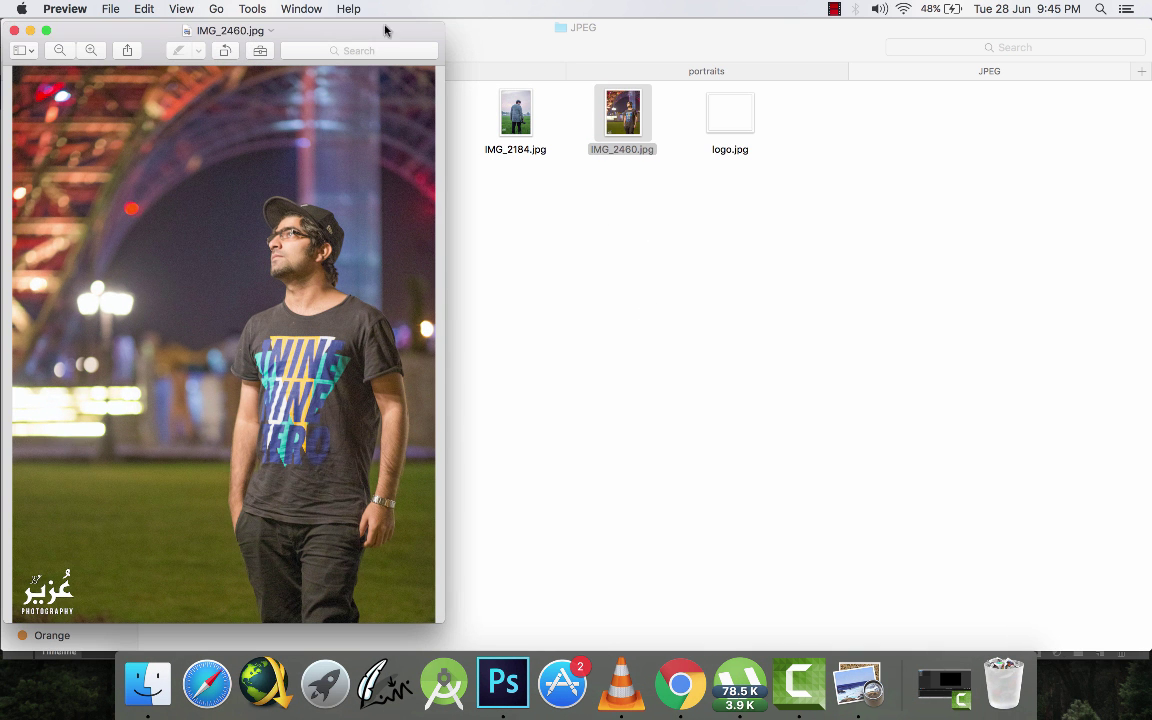
pyautogui.moveTo(350, 28); pyautogui.dragTo(875, 25)
pyautogui.click(540, 27)
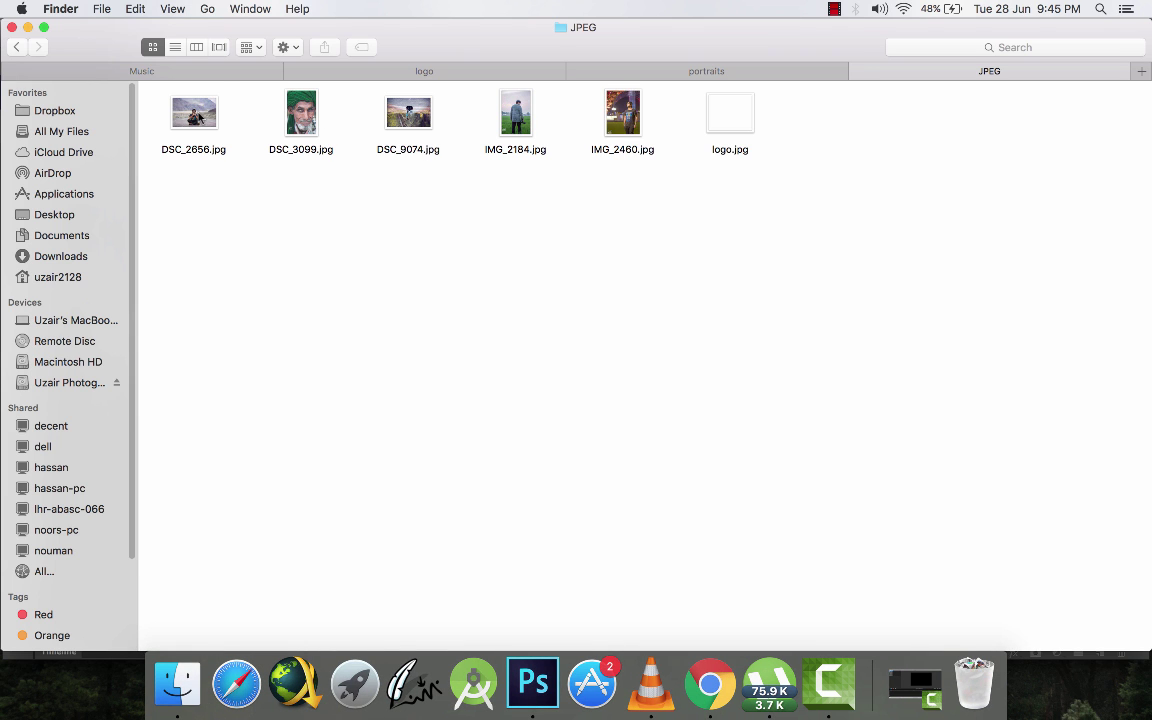
# - Open DSC_2656.jpg from the JPEG folder, inspect its watermark placement along the lower edge, and close the preview
pyautogui.doubleClick(199, 117)
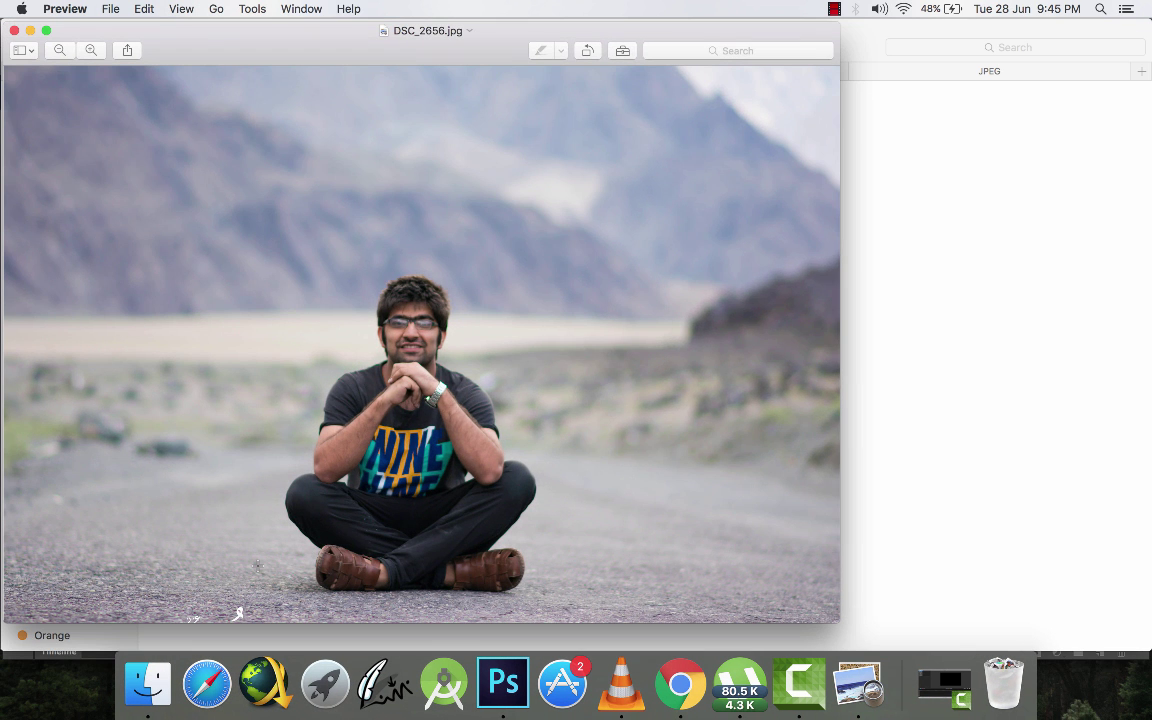
pyautogui.moveTo(185, 558); pyautogui.dragTo(278, 617)
pyautogui.click(141, 538)
pyautogui.moveTo(141, 538); pyautogui.dragTo(244, 548)
pyautogui.click(217, 539)
pyautogui.click(14, 31)
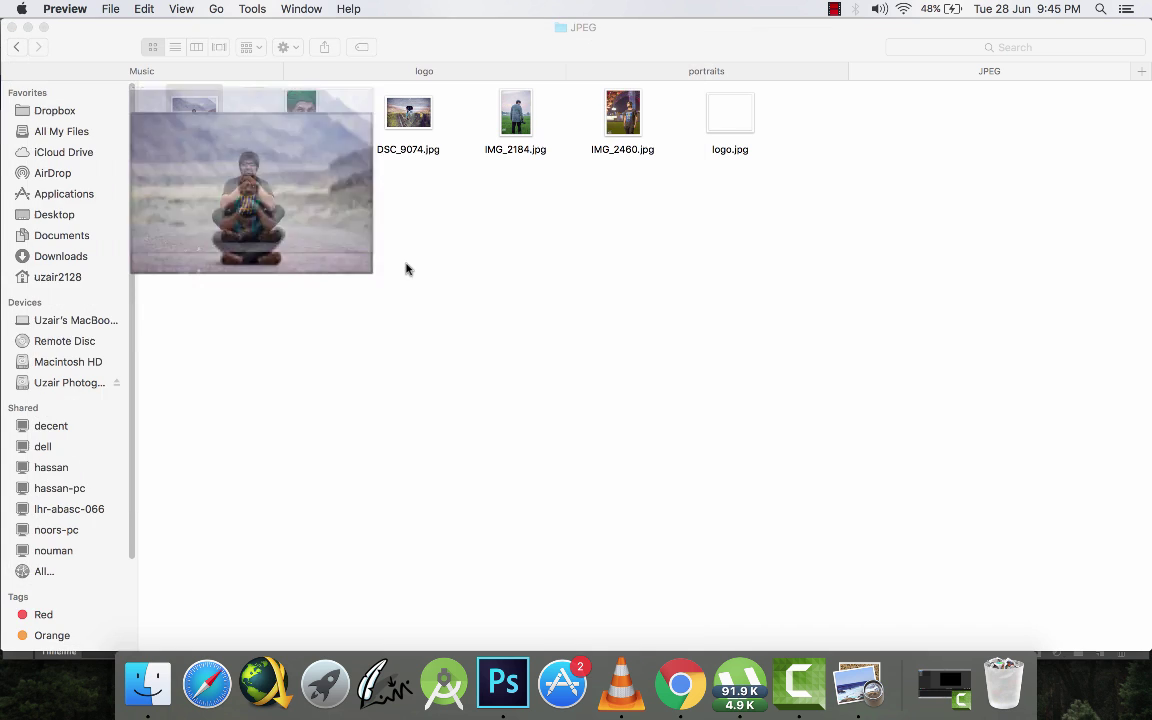
# - Inspect the watermark placement on DSC_3099.jpg and DSC_9074.jpg, then quit Preview
pyautogui.doubleClick(302, 118)
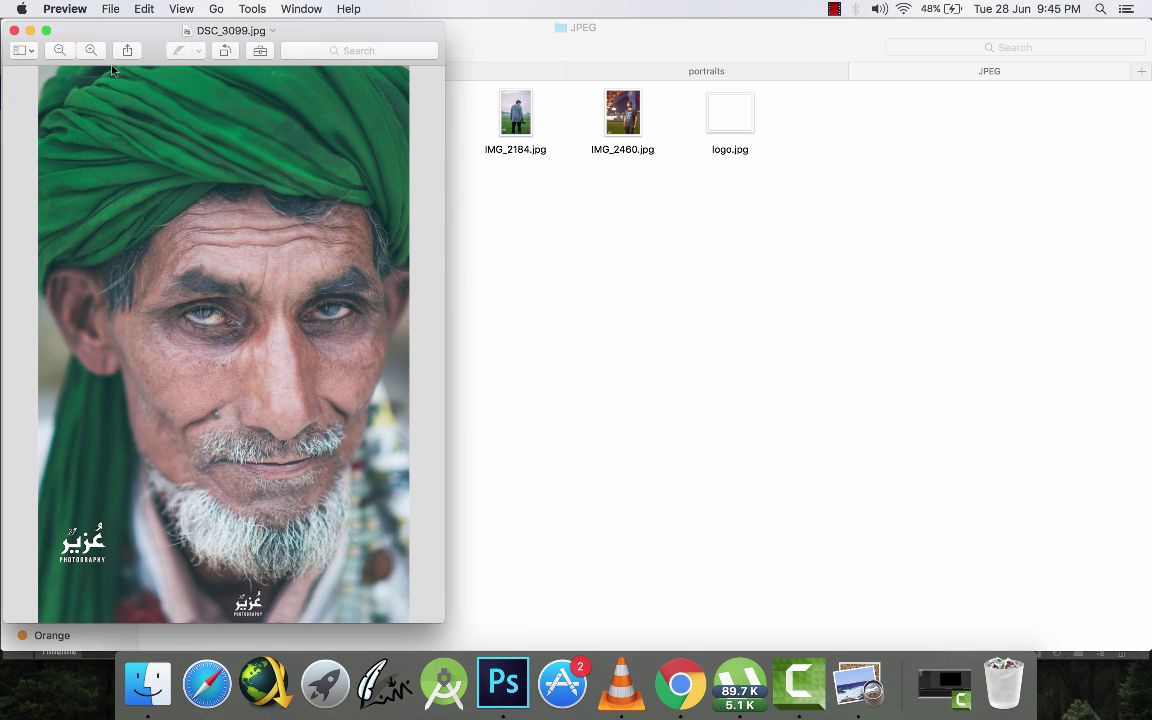
pyautogui.click(14, 31)
pyautogui.doubleClick(410, 118)
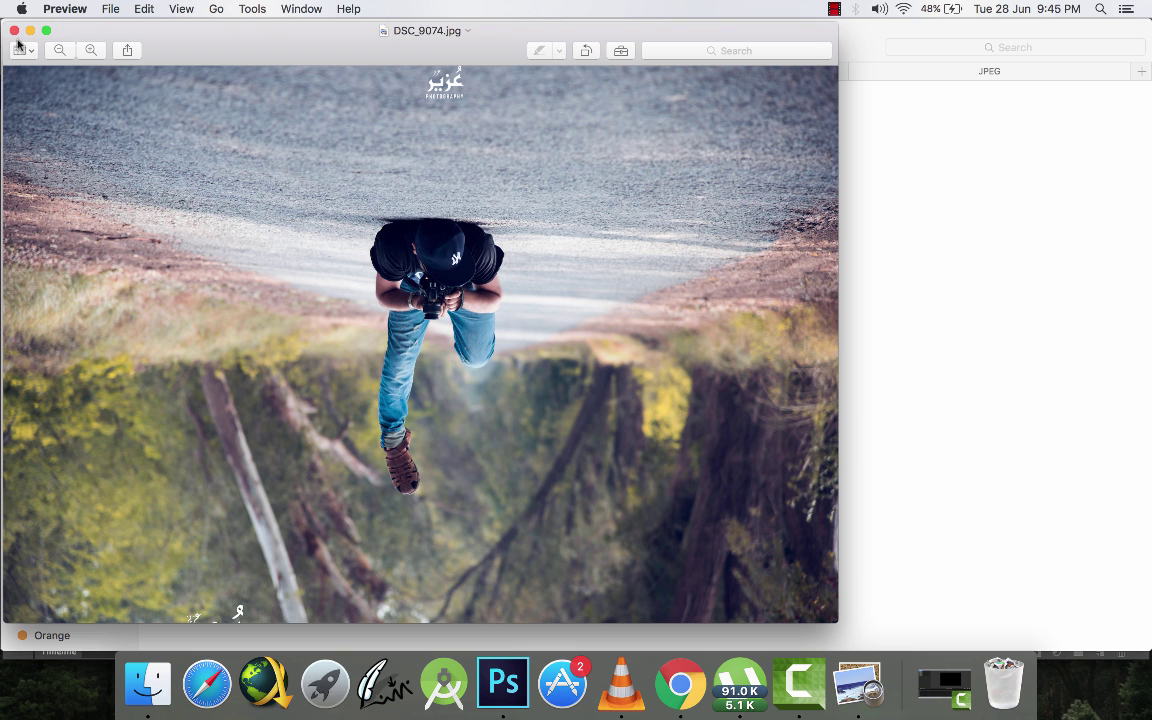
pyautogui.press('super+q')
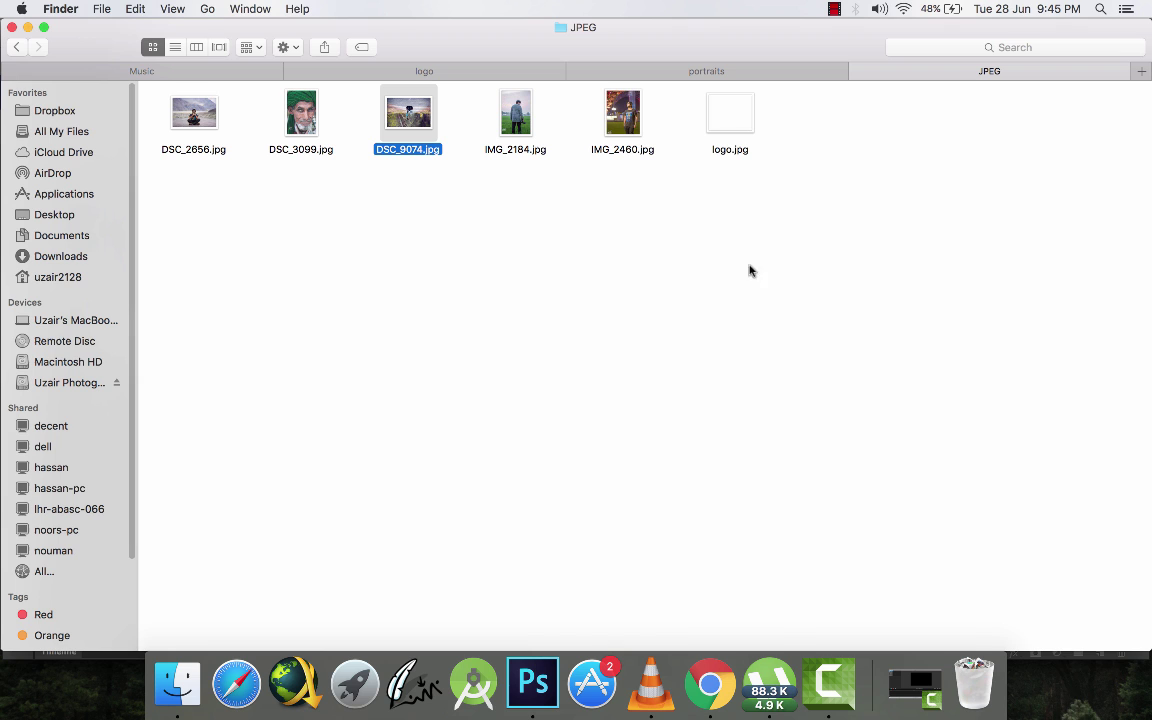
# - Go back to the Bench folder in Finder and move its JPEG output folder to the trash
pyautogui.click(533, 683)
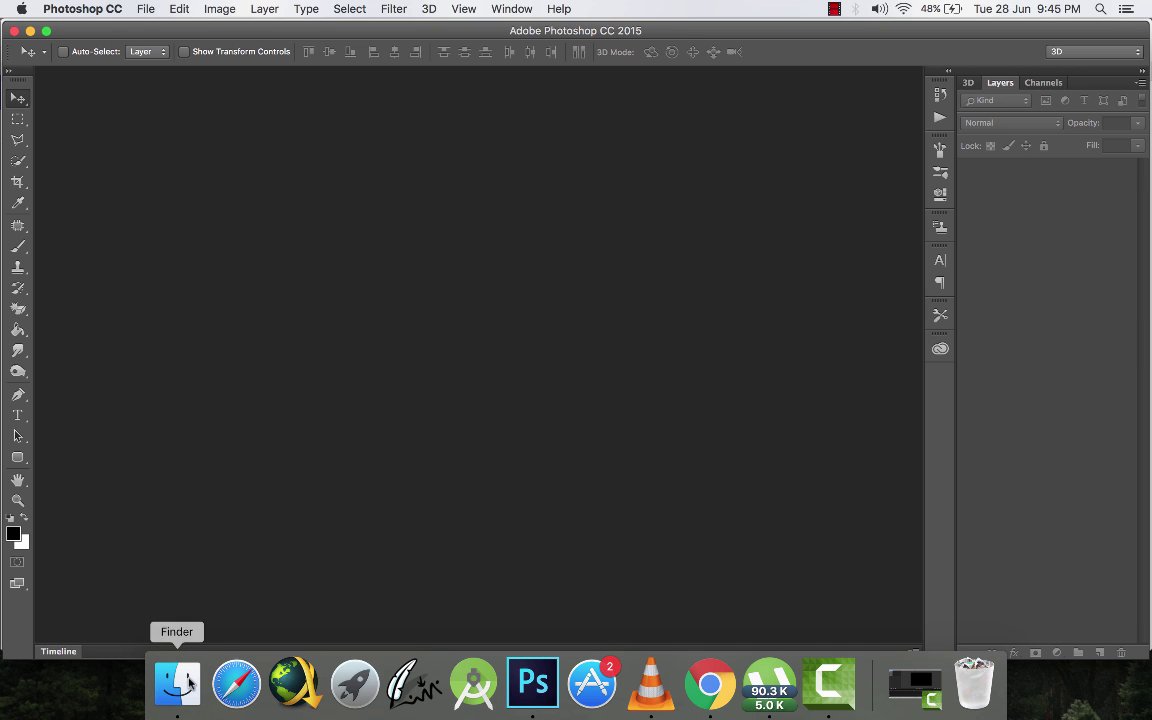
pyautogui.click(180, 683)
pyautogui.click(533, 683)
pyautogui.press('super+Tab')
pyautogui.click(558, 172)
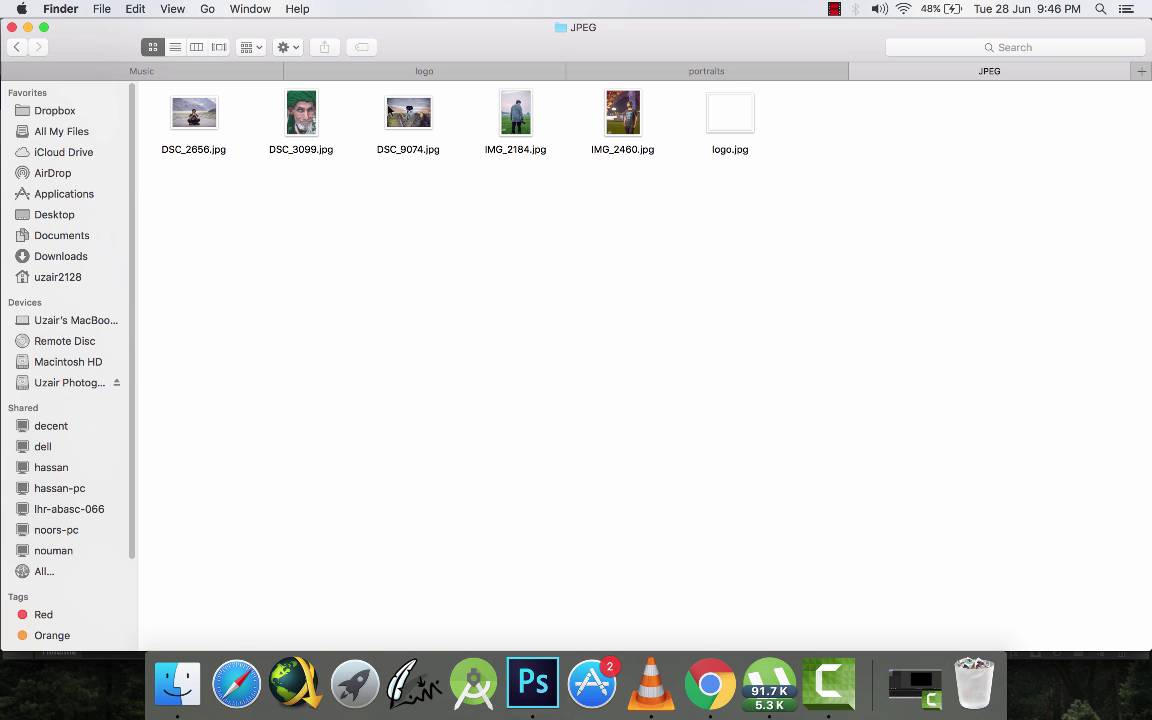
pyautogui.click(20, 47)
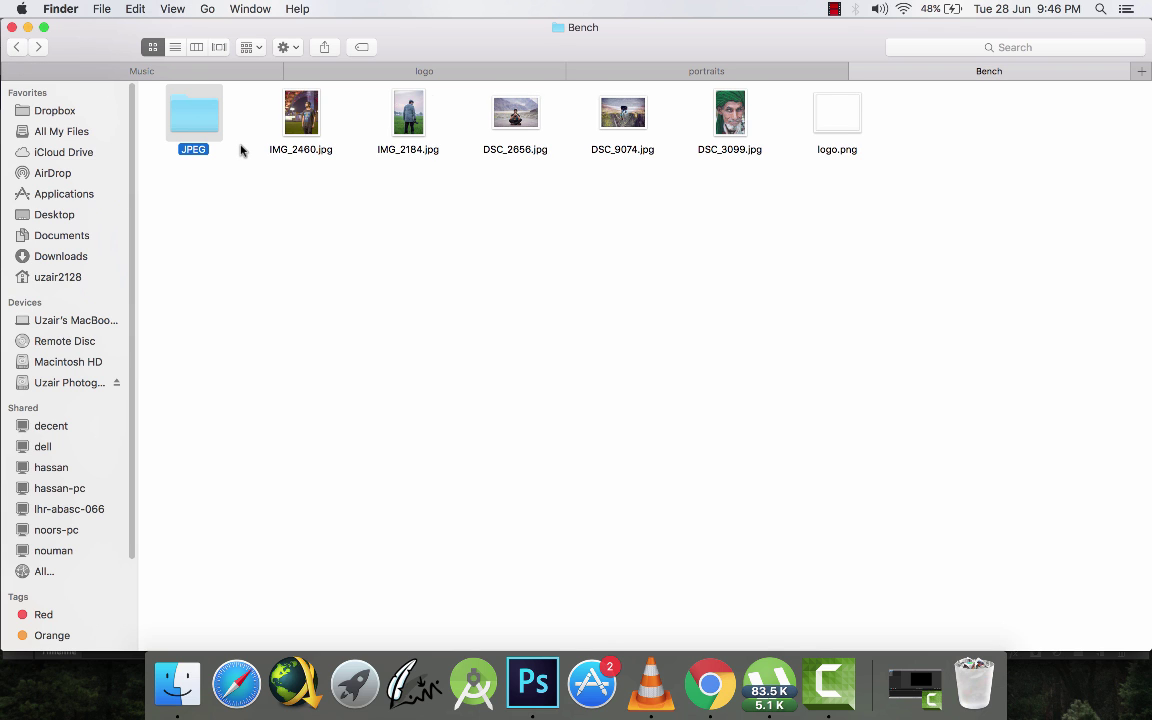
pyautogui.press('super+BackSpace')
# - Open IMG_2460.jpg from the Bench folder in Adobe Photoshop CC 2015
pyautogui.rightClick(296, 124)
pyautogui.moveTo(440, 147)
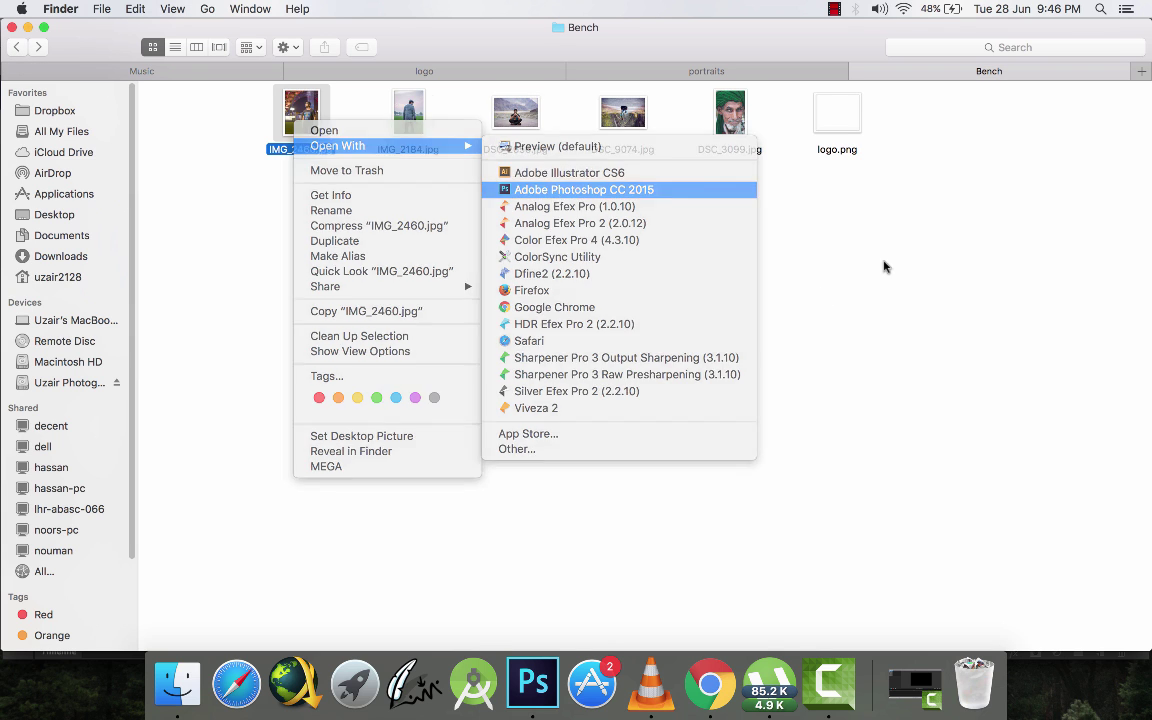
pyautogui.click(735, 190)
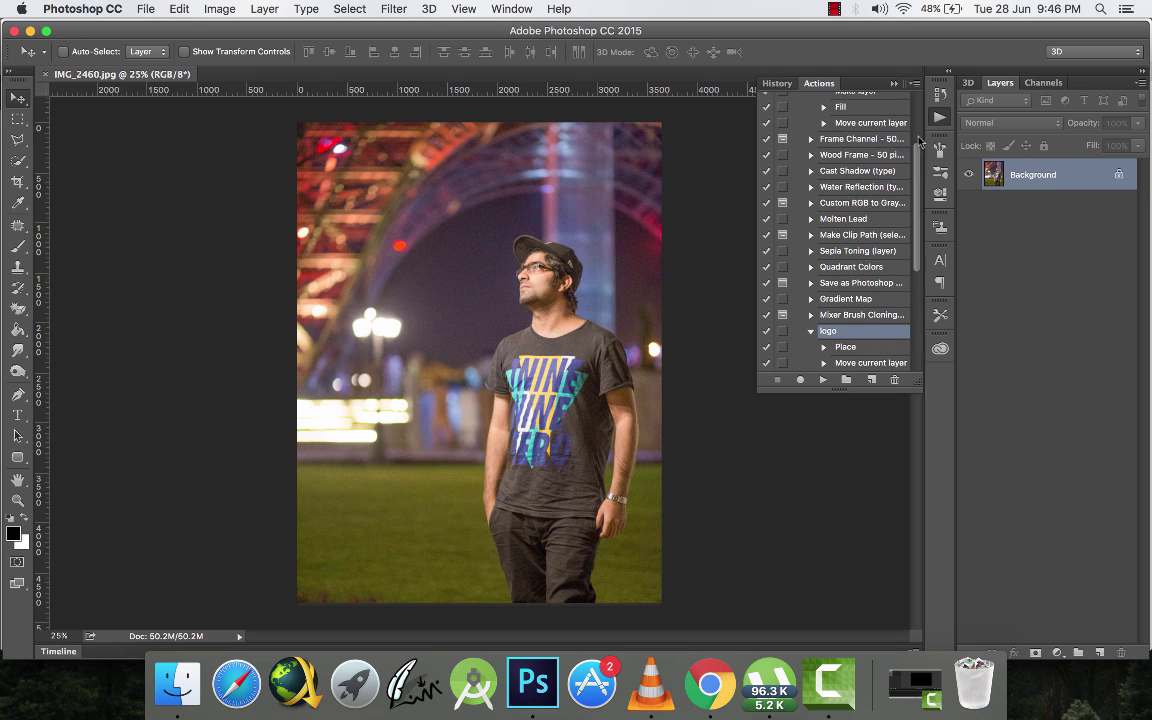
# - Delete the old "logo" action and collapse the Default Actions set
pyautogui.moveTo(917, 150); pyautogui.dragTo(903, 383)
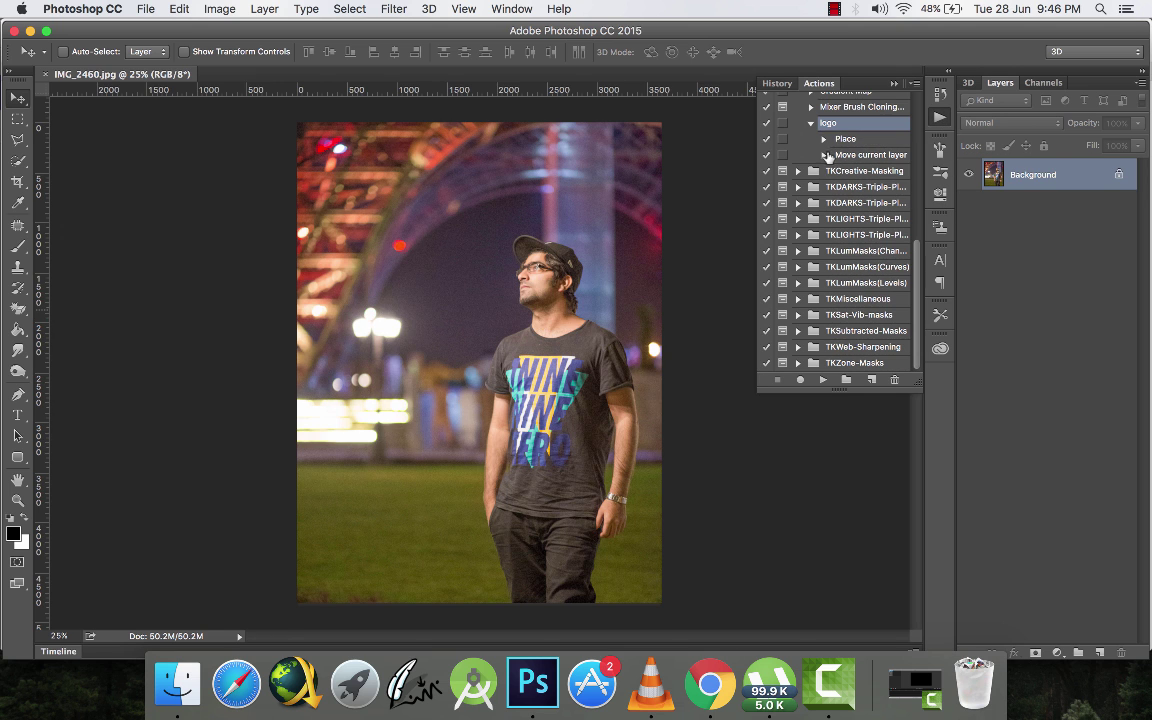
pyautogui.click(896, 380)
pyautogui.click(694, 249)
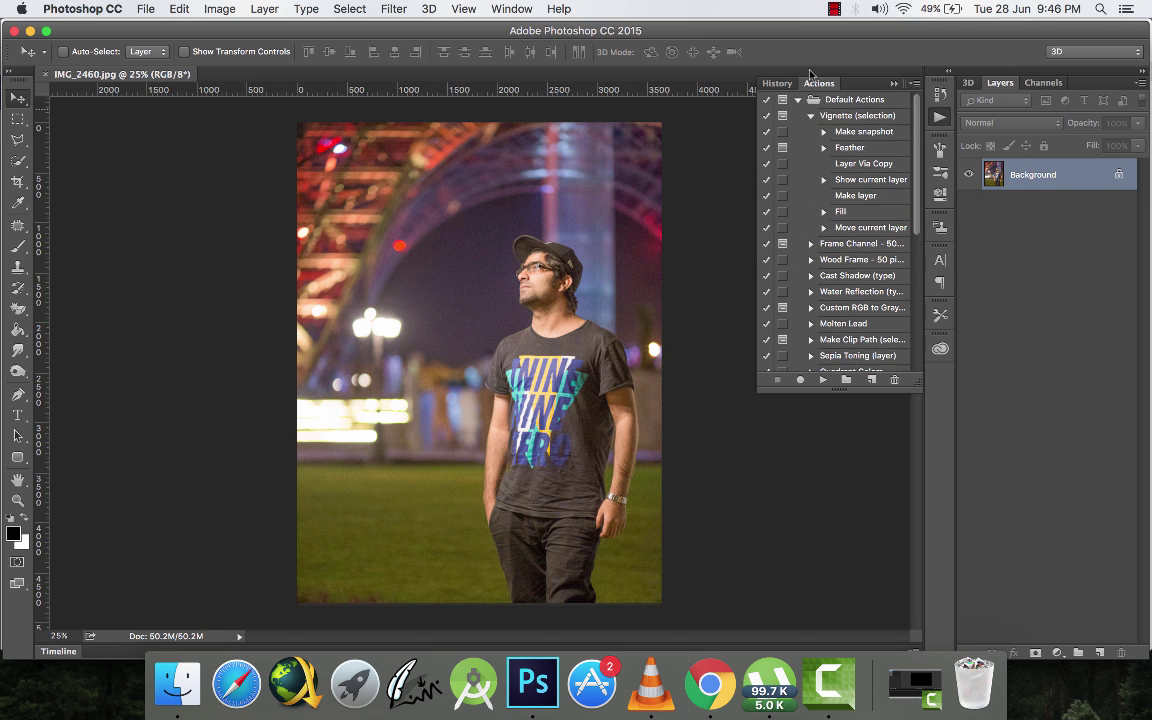
pyautogui.click(797, 99)
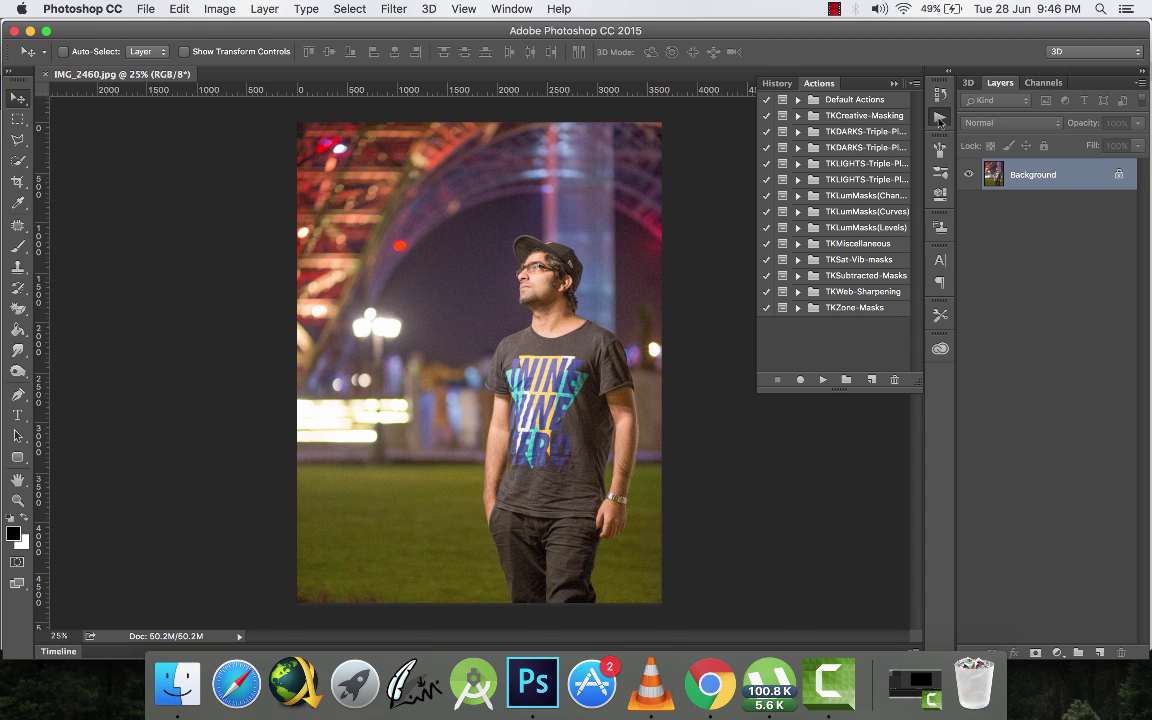
pyautogui.click(940, 118)
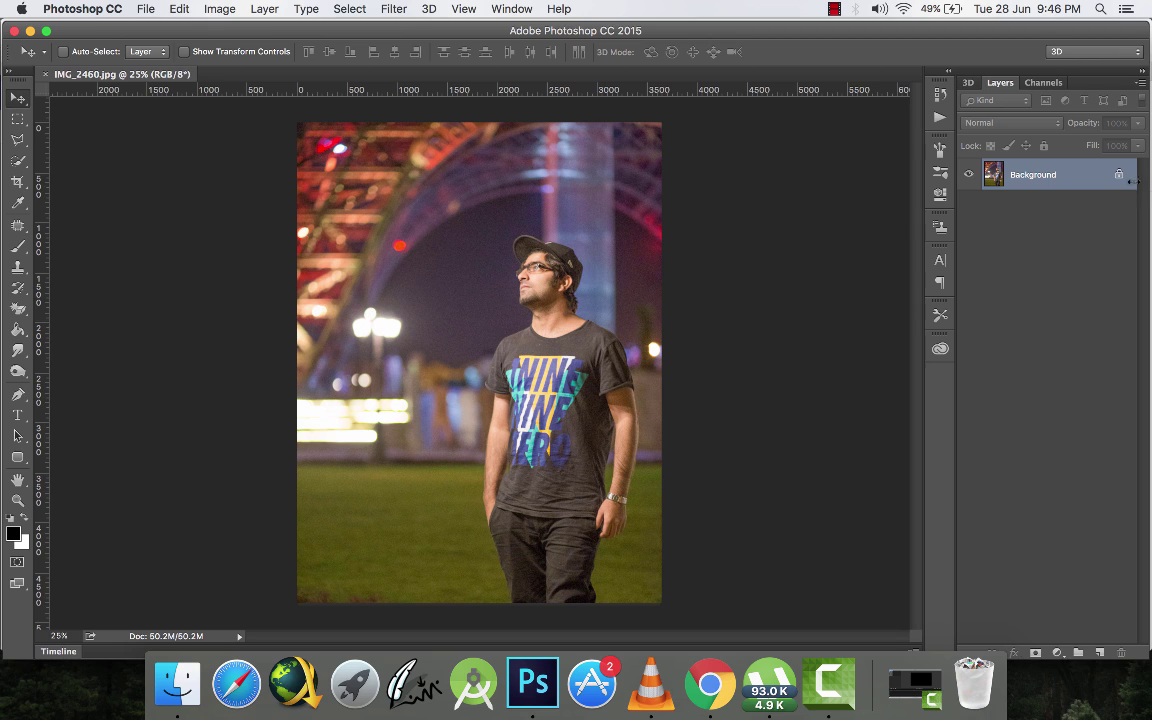
pyautogui.moveTo(1131, 181); pyautogui.dragTo(1120, 651)
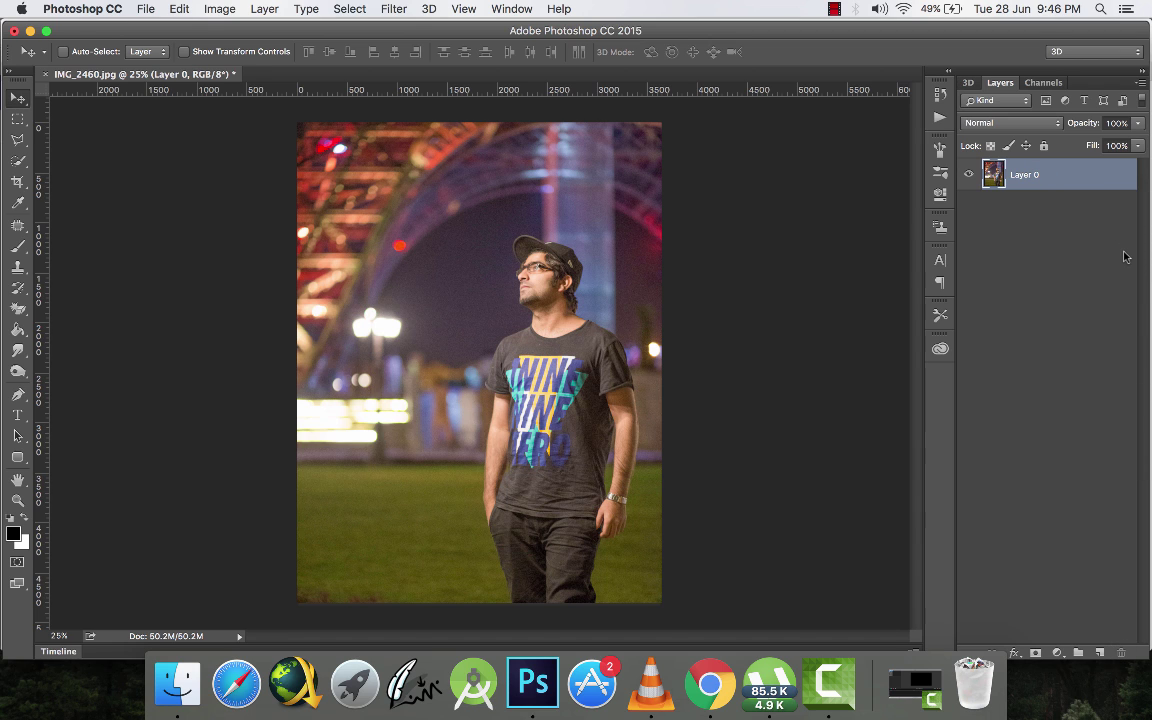
pyautogui.press('super+z')
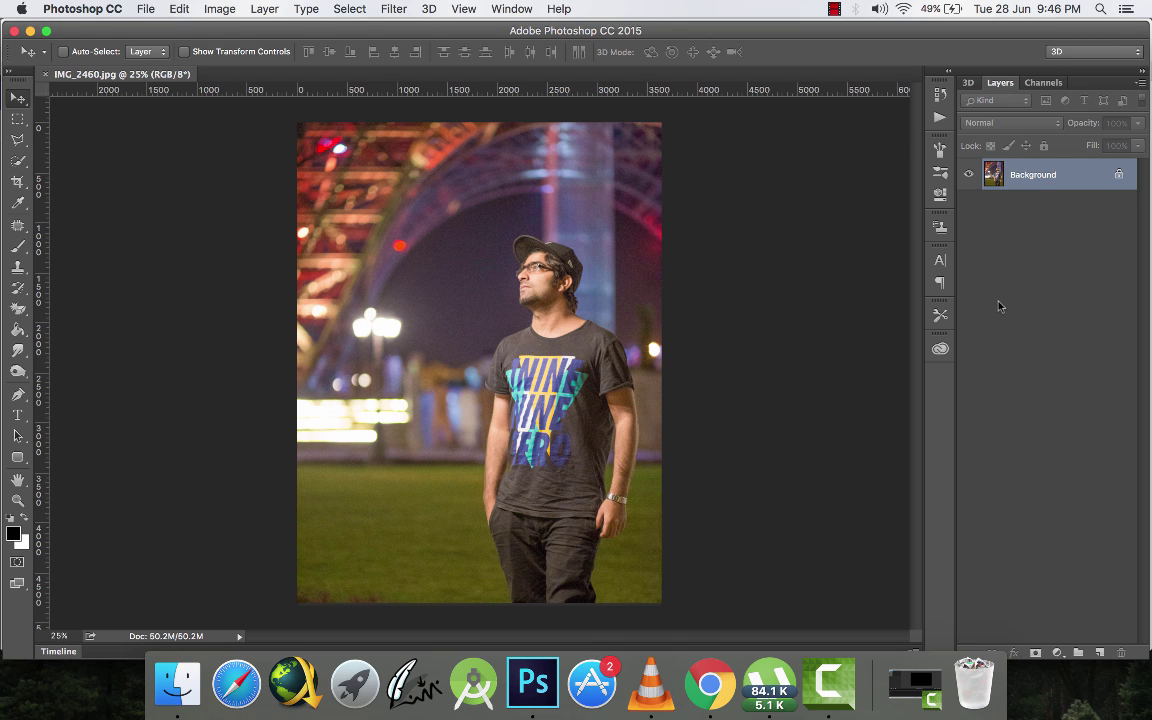
pyautogui.click(146, 10)
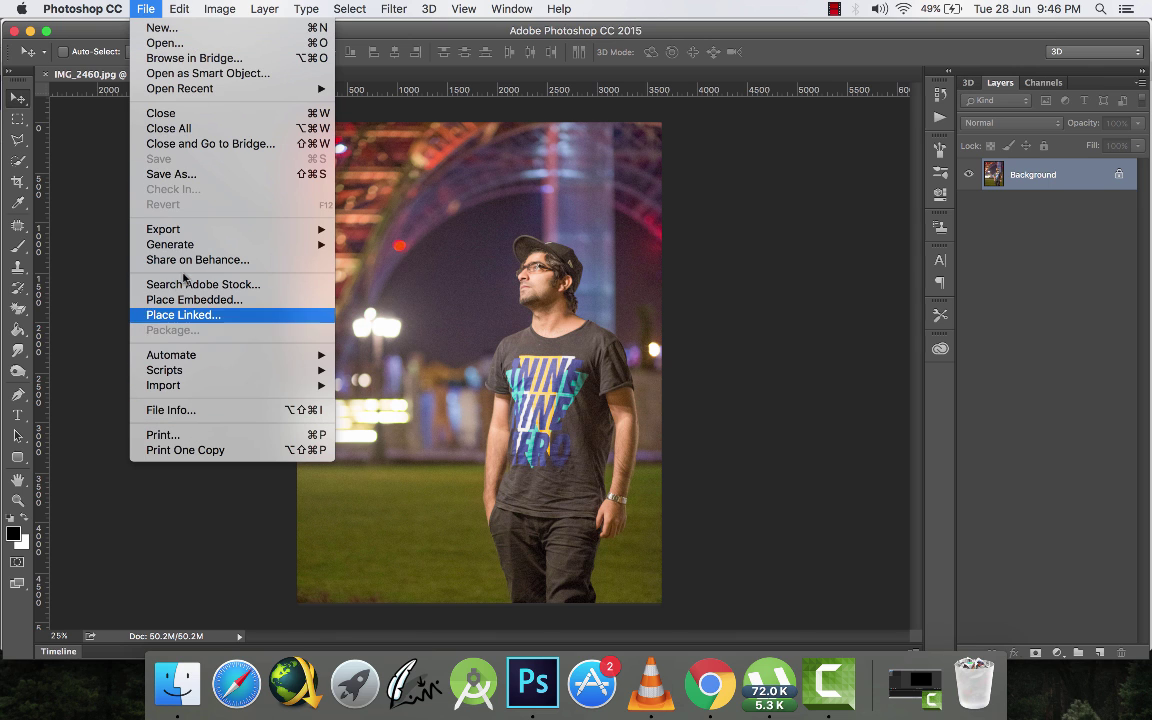
pyautogui.click(871, 257)
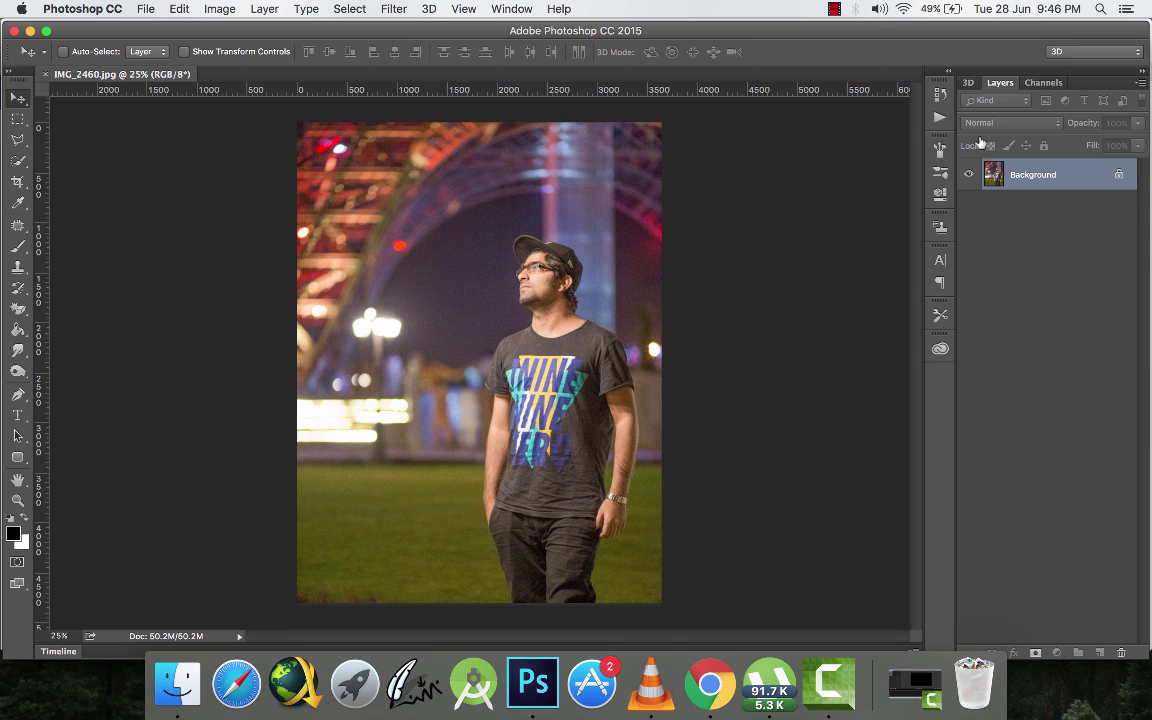
# - Create a new action named "logo" in Default Actions, start recording it, and collapse the set
pyautogui.click(940, 117)
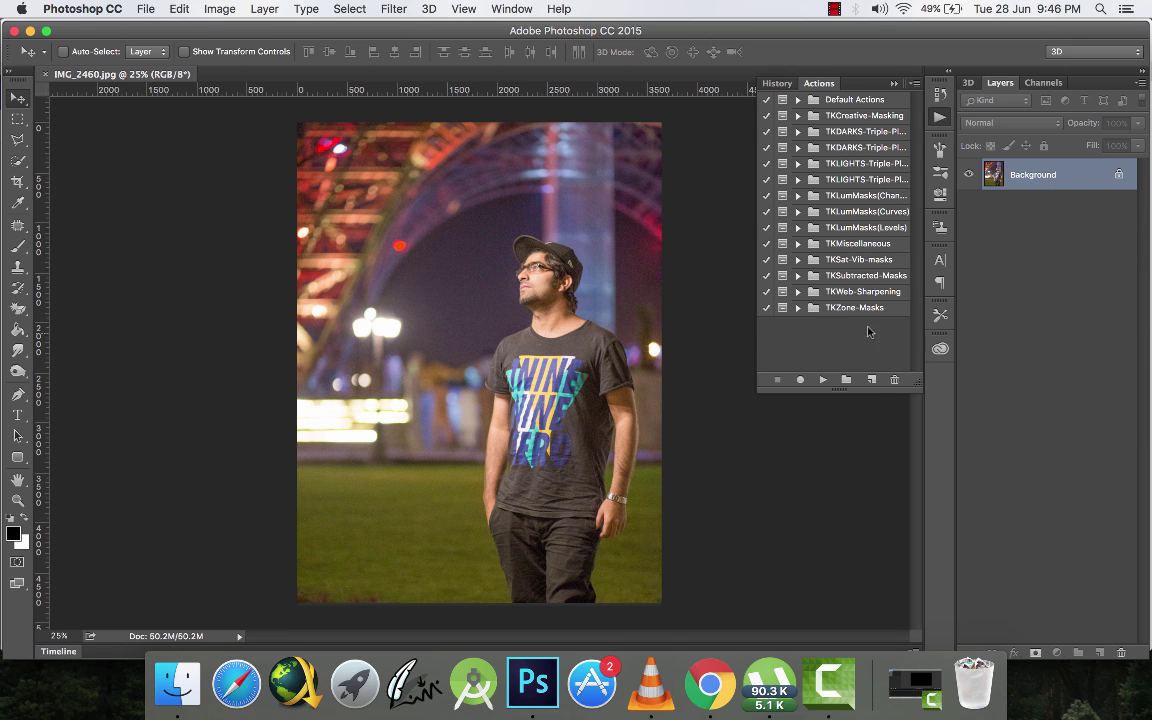
pyautogui.click(871, 379)
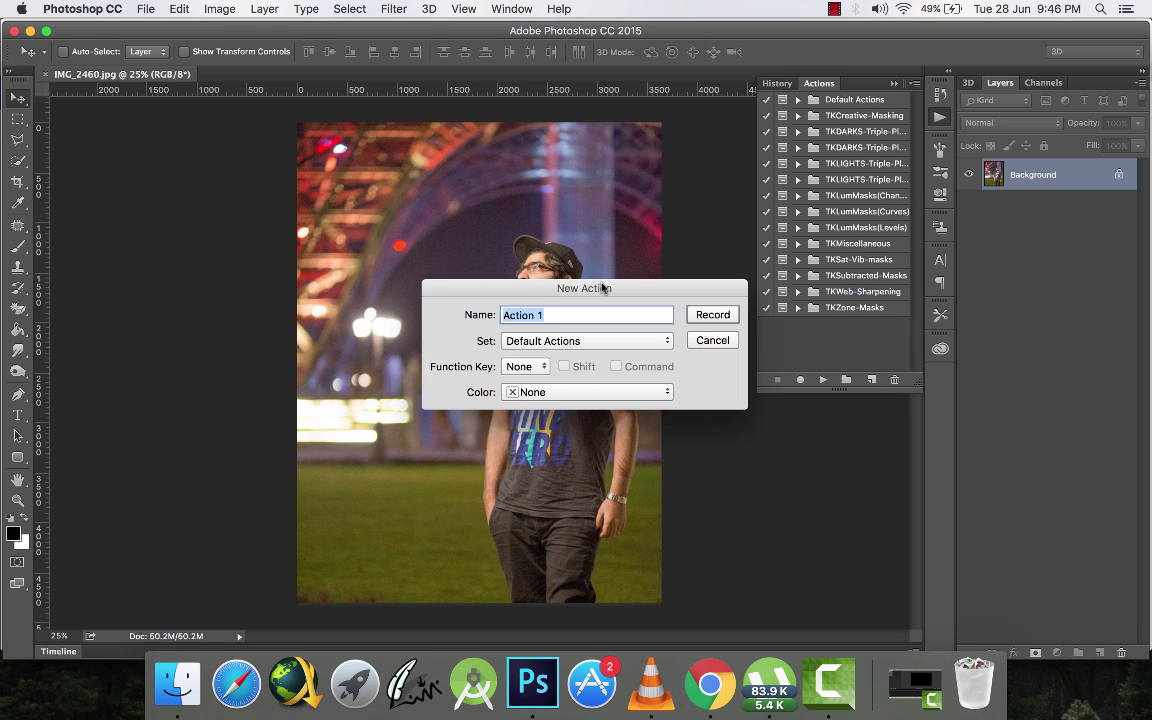
pyautogui.press('BackSpace')
pyautogui.press('Return')
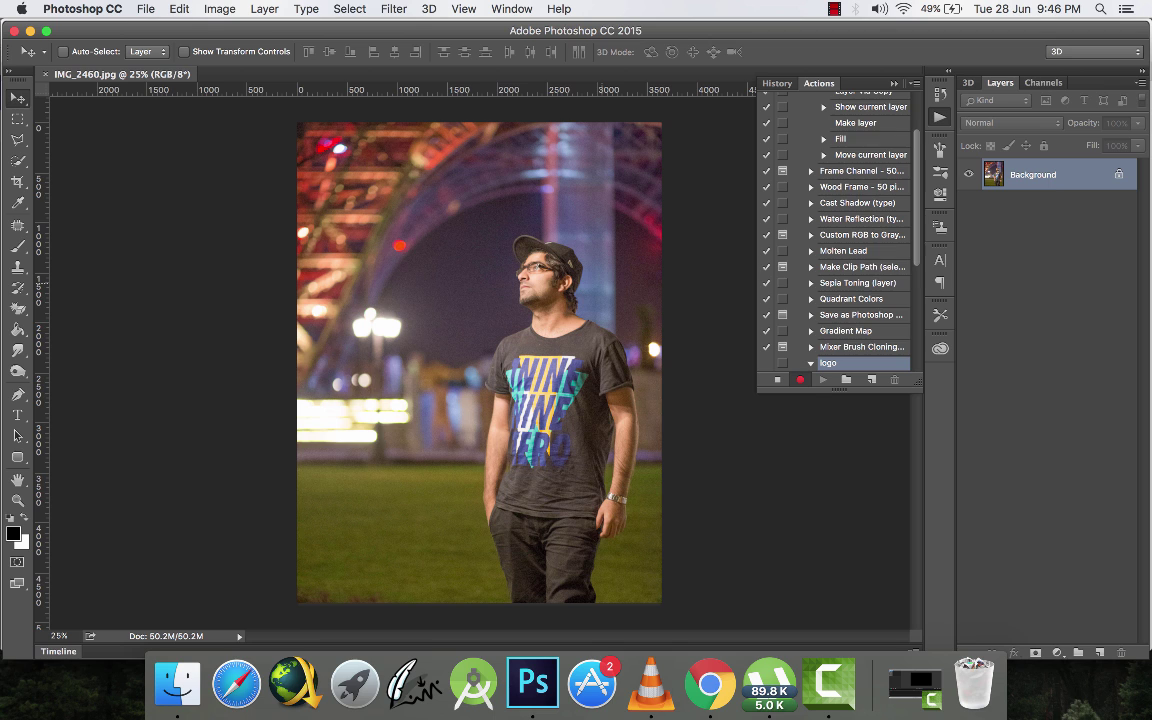
pyautogui.scroll(5, 790, 200)
pyautogui.click(797, 99)
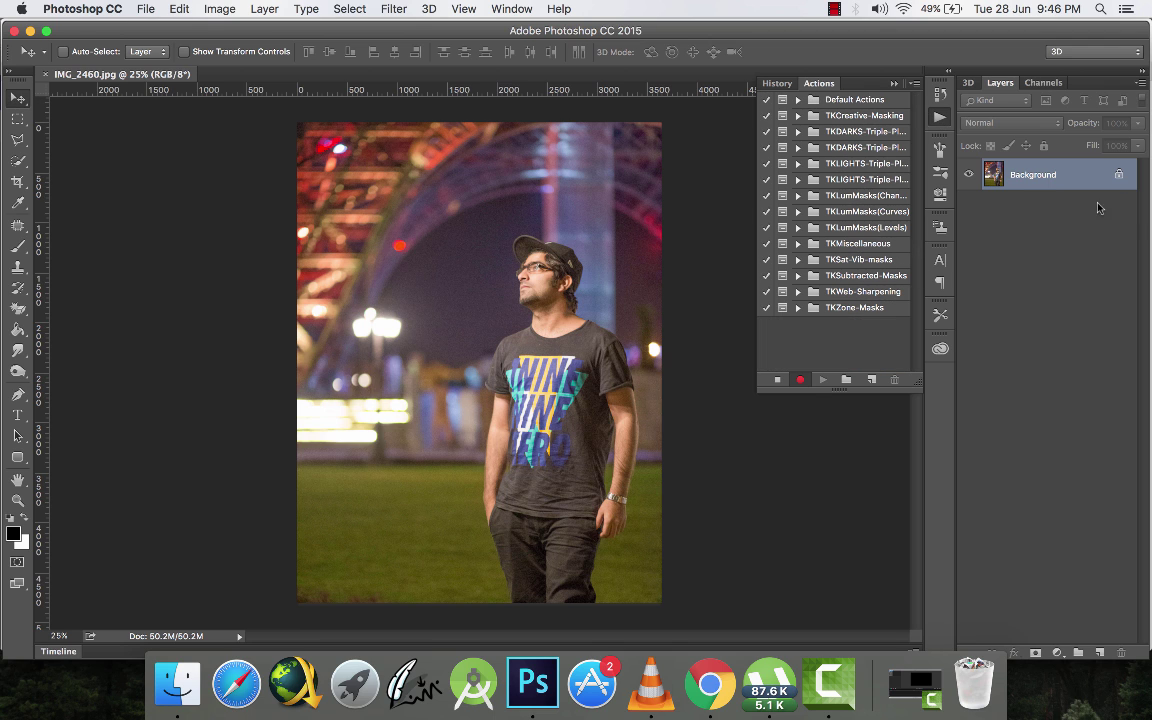
# - Unlock the Background layer so it becomes an editable layer
pyautogui.moveTo(1005, 183); pyautogui.dragTo(1118, 648)
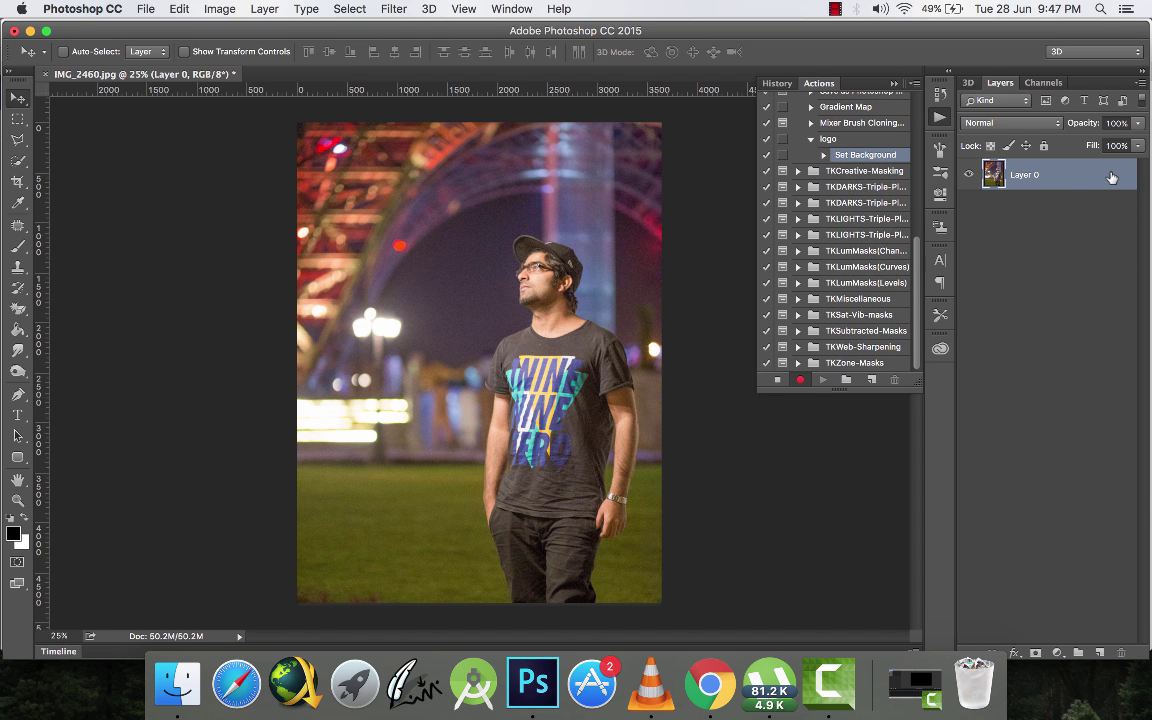
# - Place logo1.png from the logo folder into the photo and scale it around its centre to about 15.3%
pyautogui.click(142, 9)
pyautogui.click(162, 300)
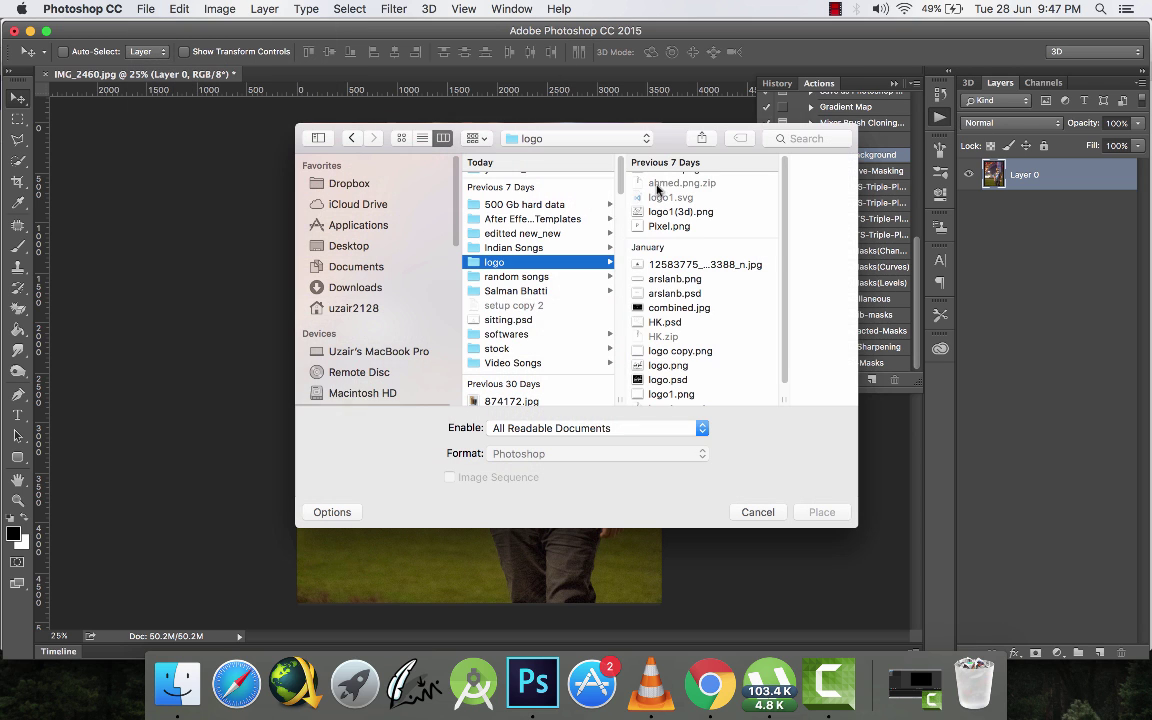
pyautogui.scroll(1, 680, 260)
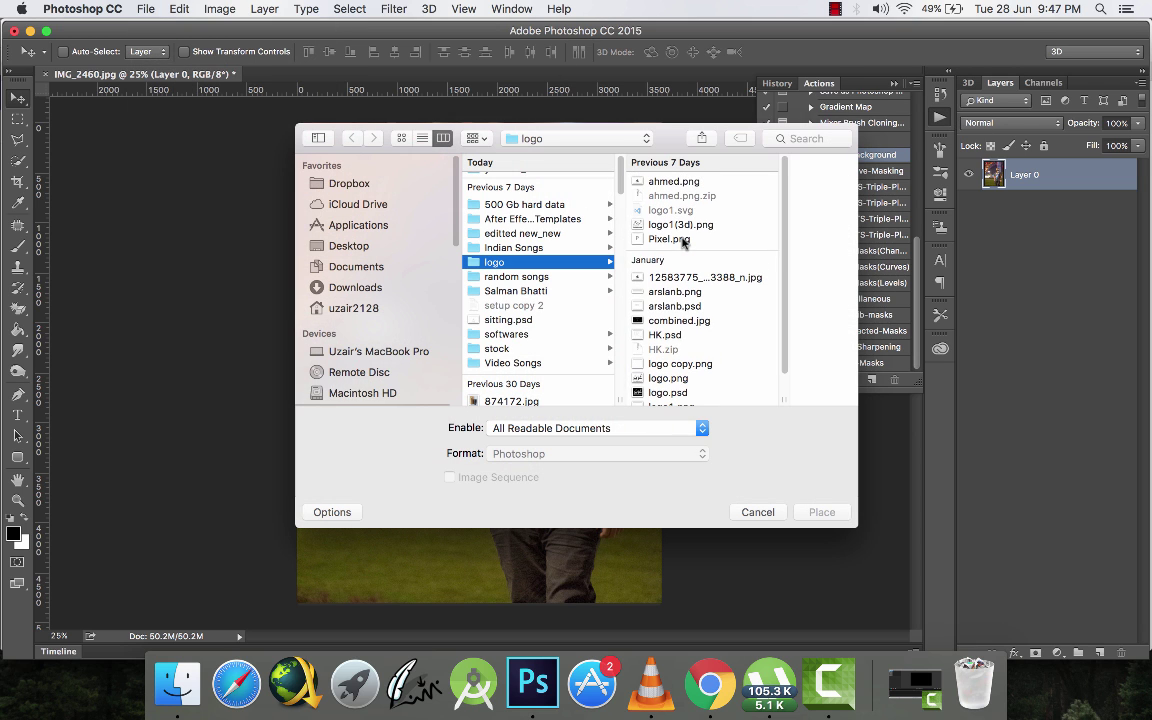
pyautogui.scroll(-2, 690, 320)
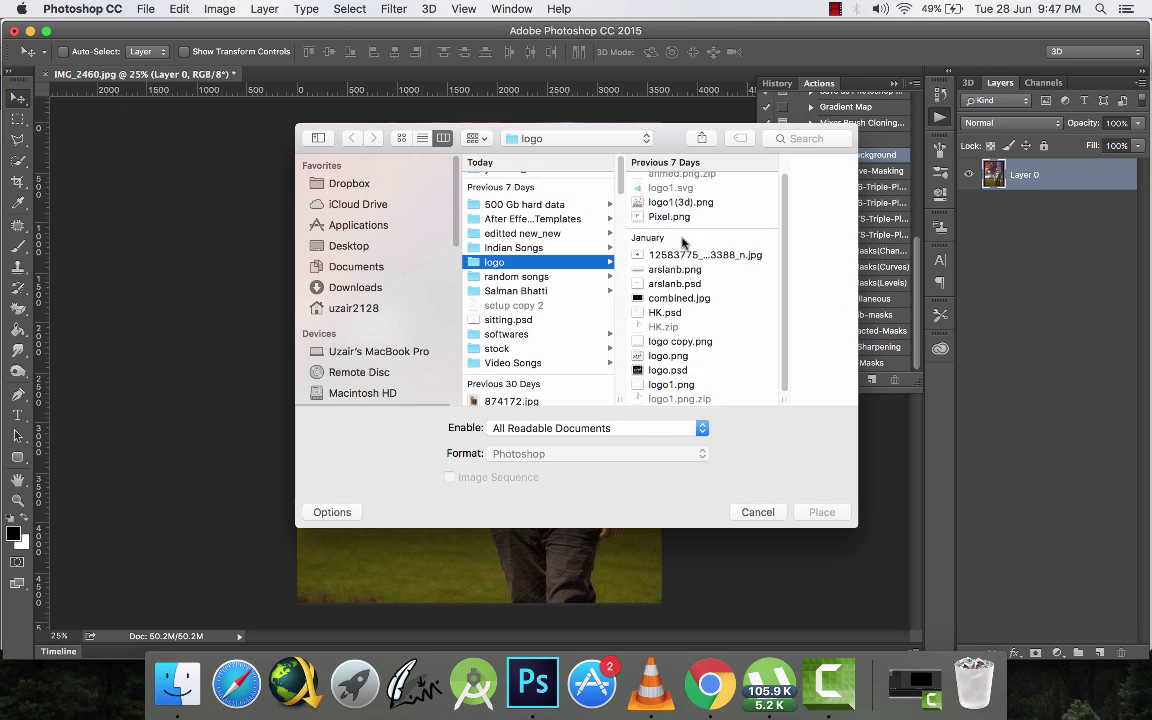
pyautogui.click(698, 385)
pyautogui.click(822, 512)
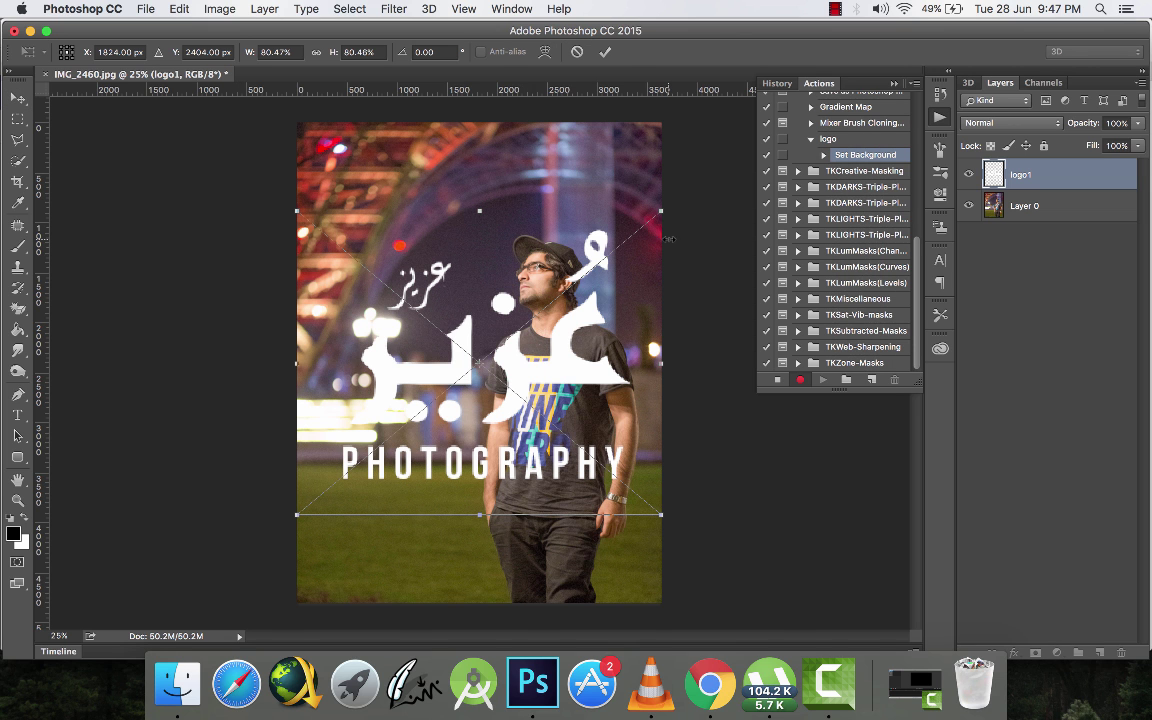
pyautogui.moveTo(661, 213); pyautogui.dragTo(510, 335)
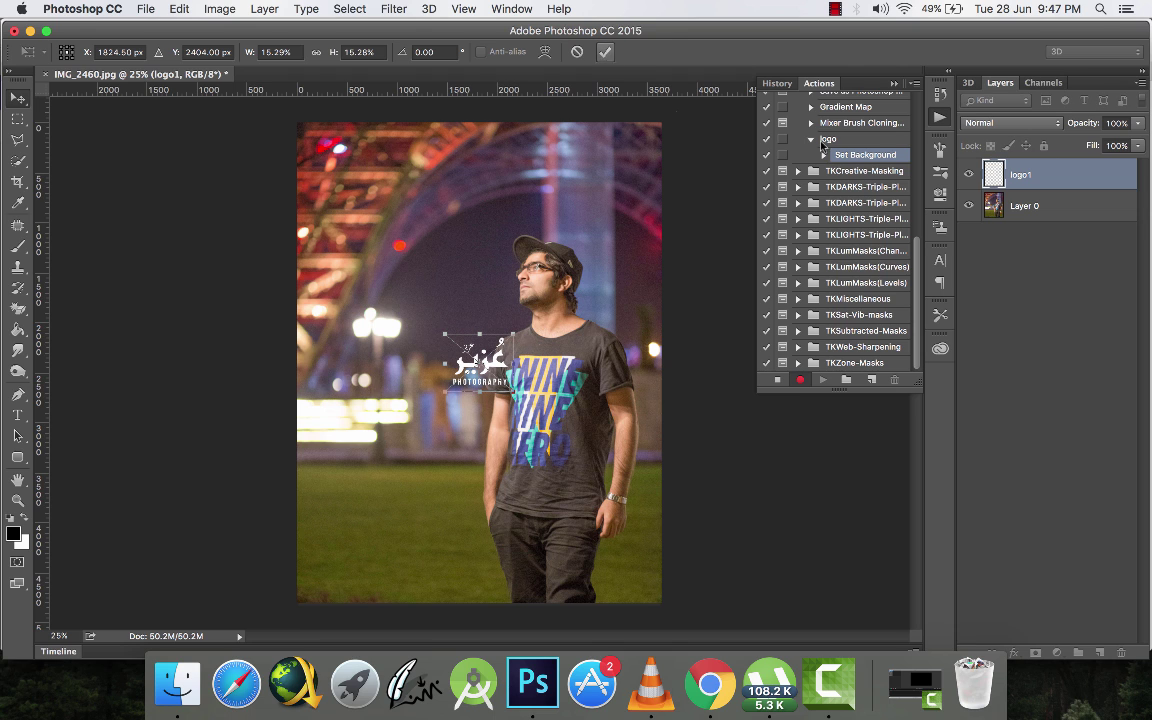
pyautogui.press('Return')
# - Select the photo layer, Layer 0, and load its outline as a selection
pyautogui.click(1024, 221)
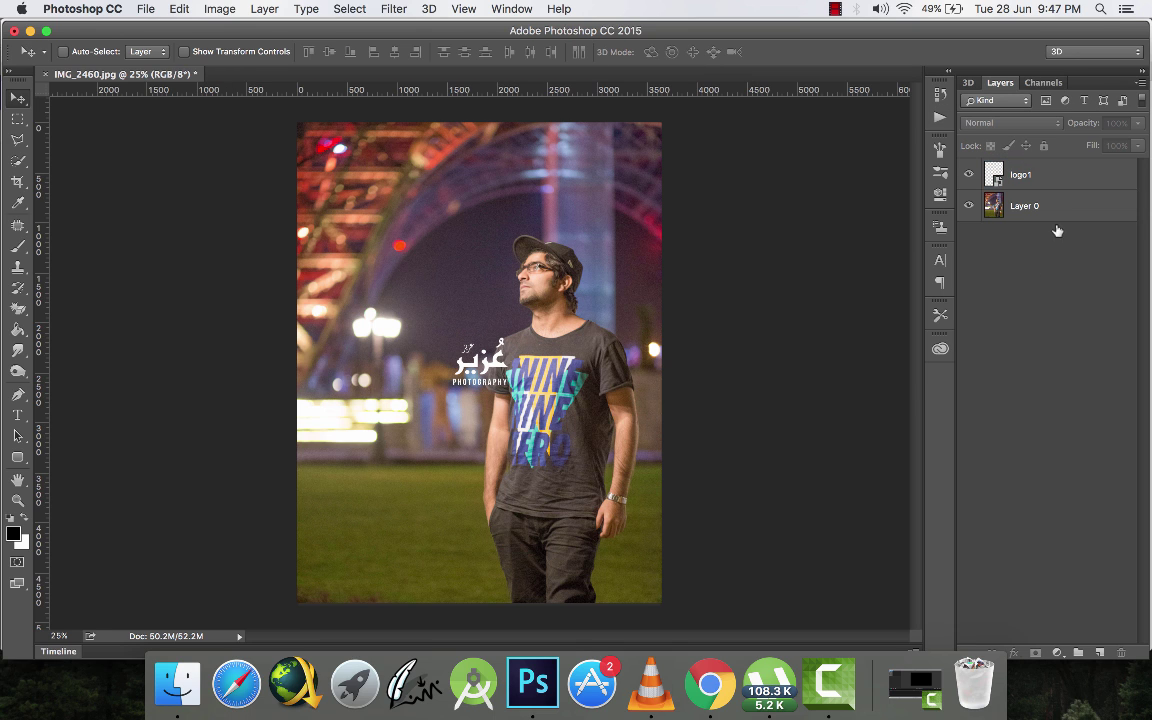
pyautogui.click(1050, 210)
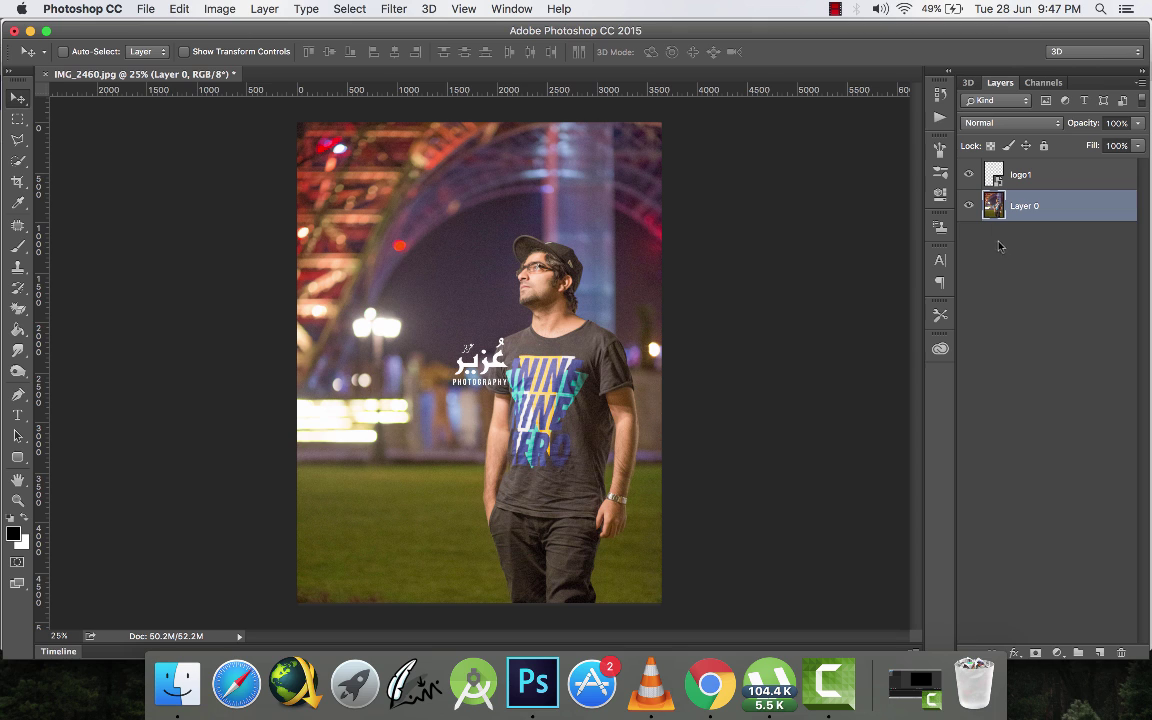
pyautogui.press('super')
pyautogui.keyDown('super'); pyautogui.click(997, 207); pyautogui.keyUp('super')
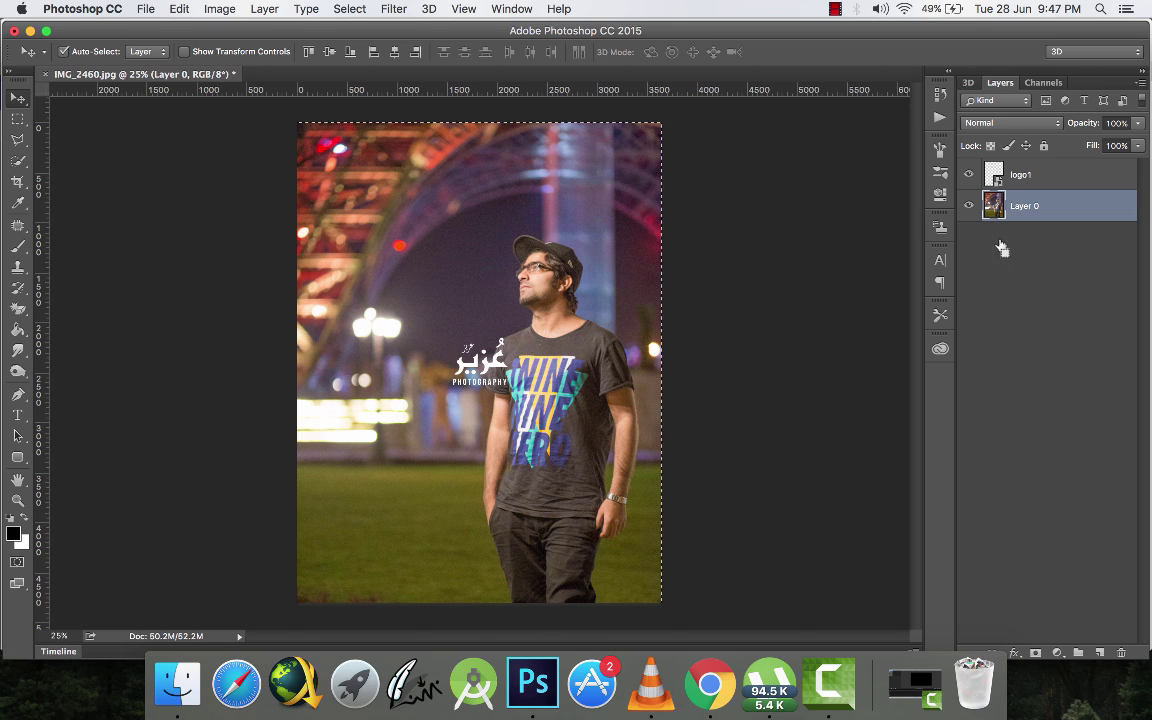
# - Align the logo1 layer to the bottom and left edges of the selected photo area with the Move tool
pyautogui.click(1065, 177)
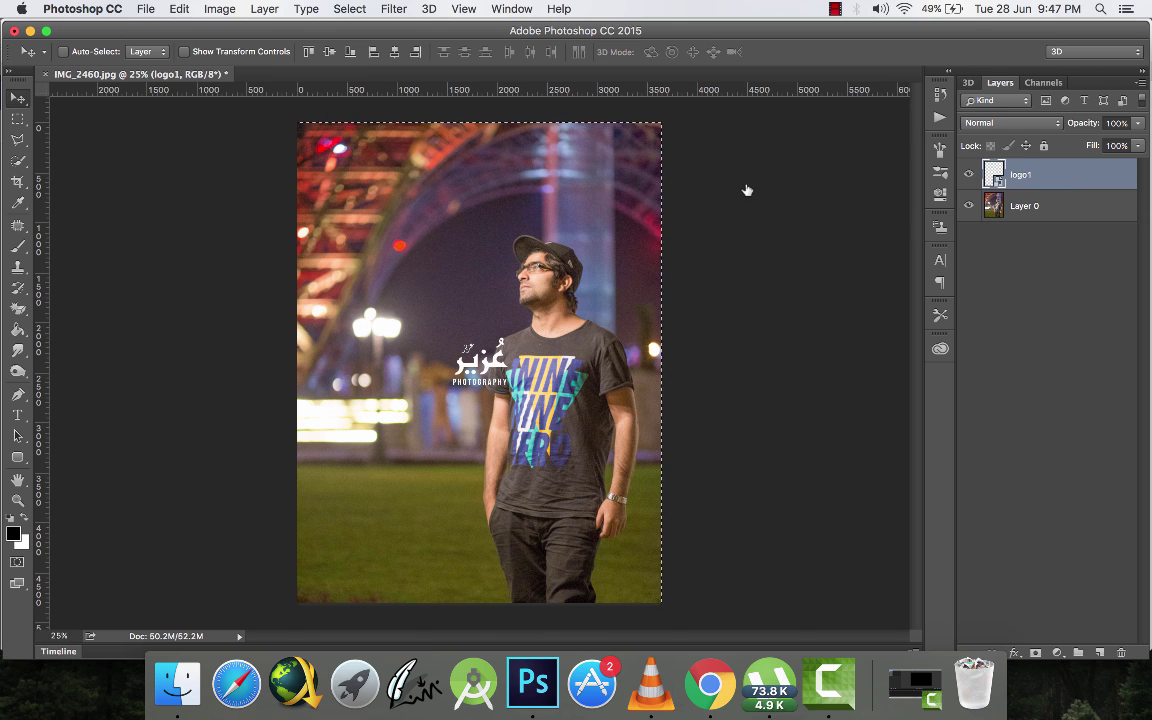
pyautogui.click(17, 119)
pyautogui.click(18, 98)
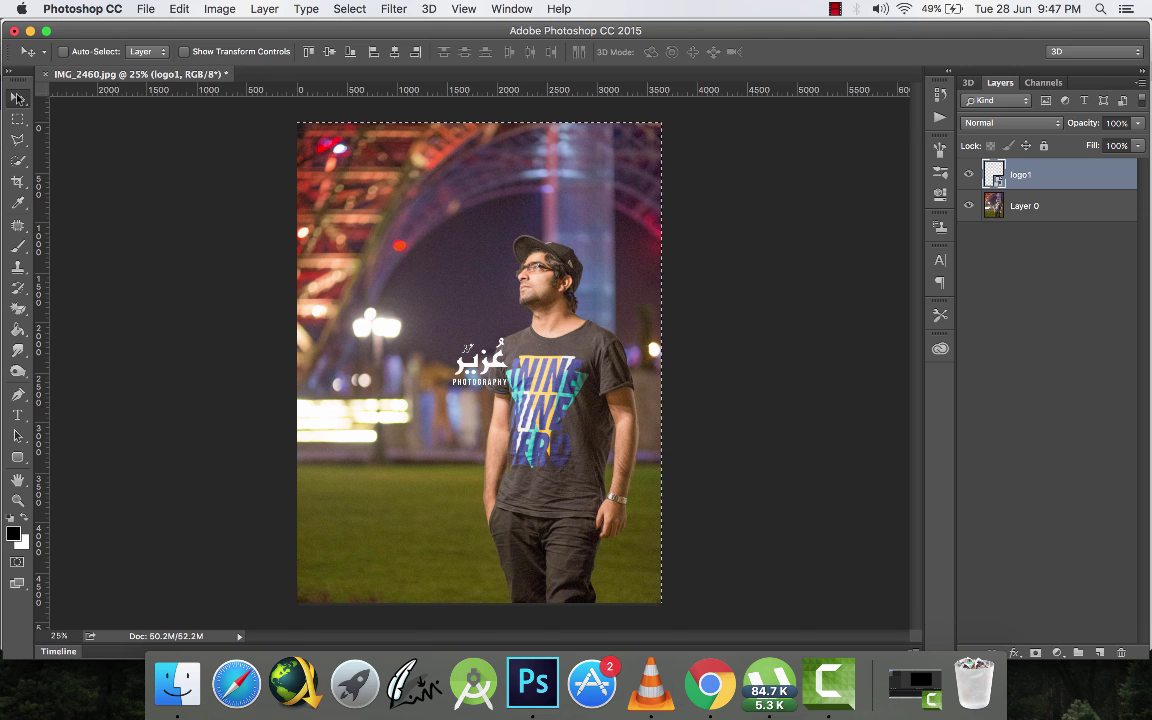
pyautogui.click(350, 53)
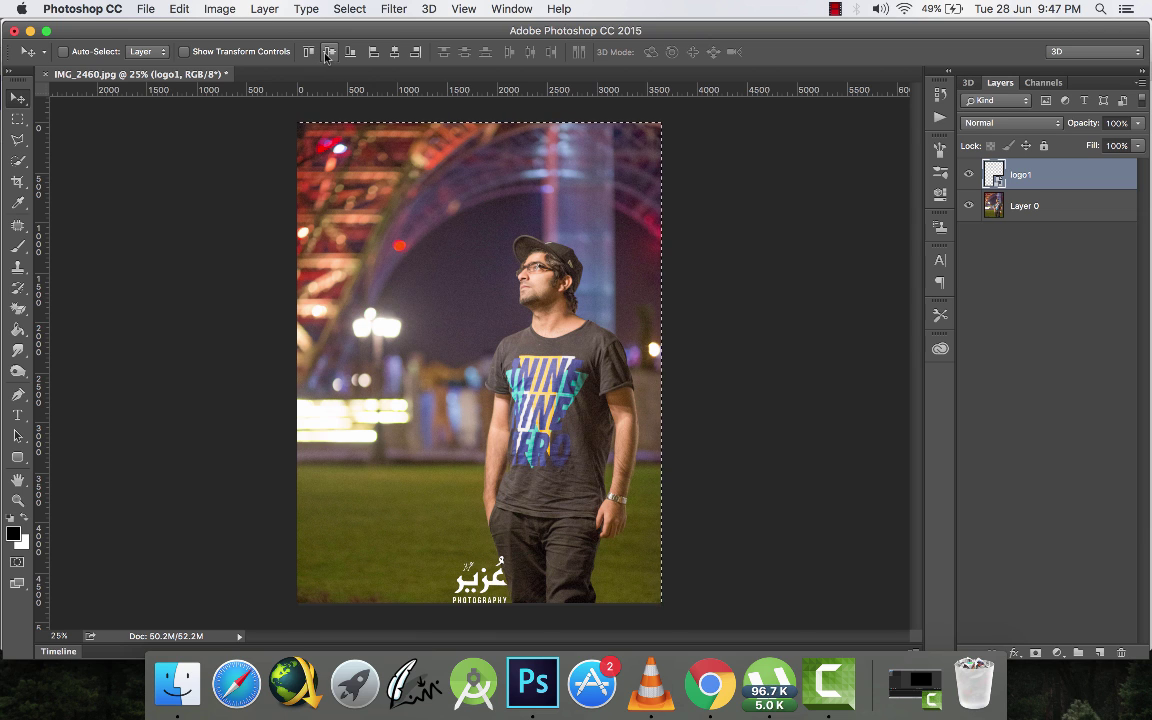
pyautogui.click(373, 52)
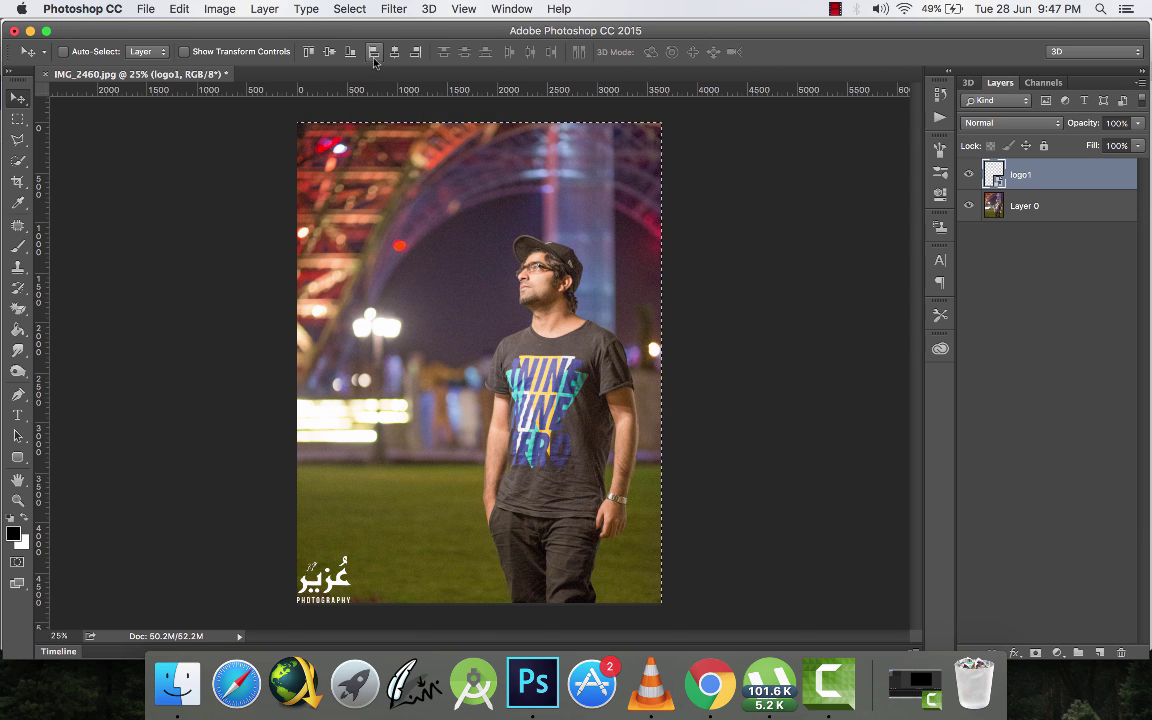
# - Clear the selection around the photo and delete the logo1 layer
pyautogui.click(17, 118)
pyautogui.click(103, 141)
pyautogui.click(18, 98)
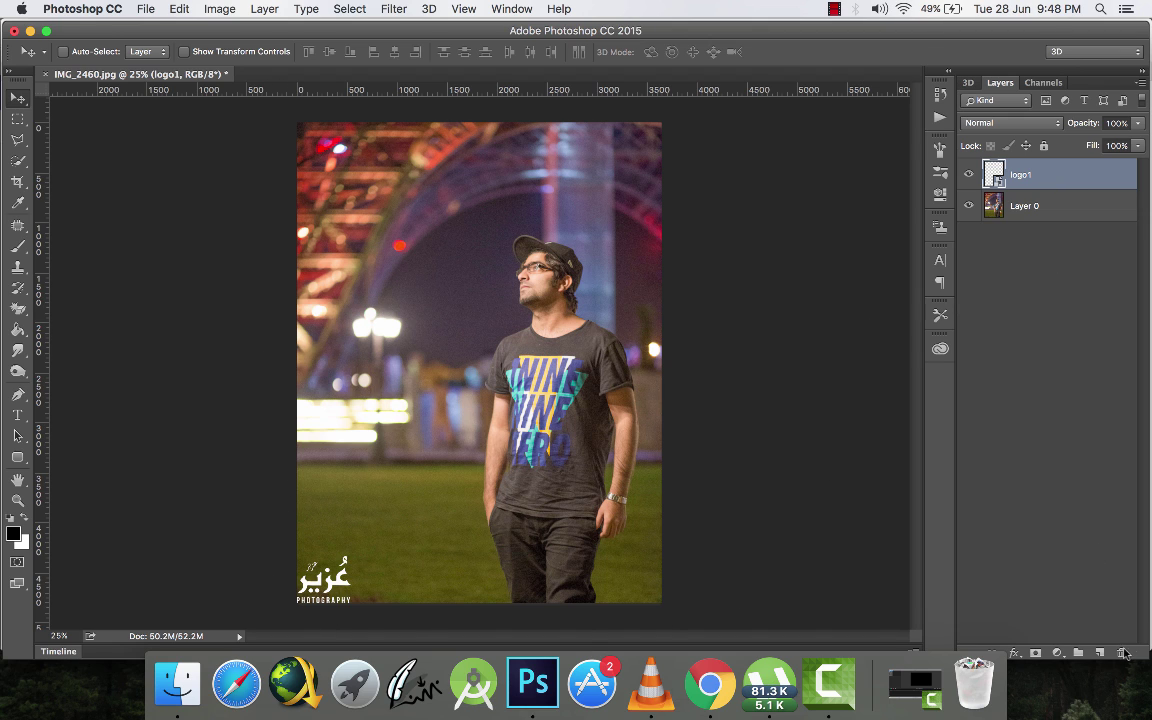
pyautogui.press('BackSpace')
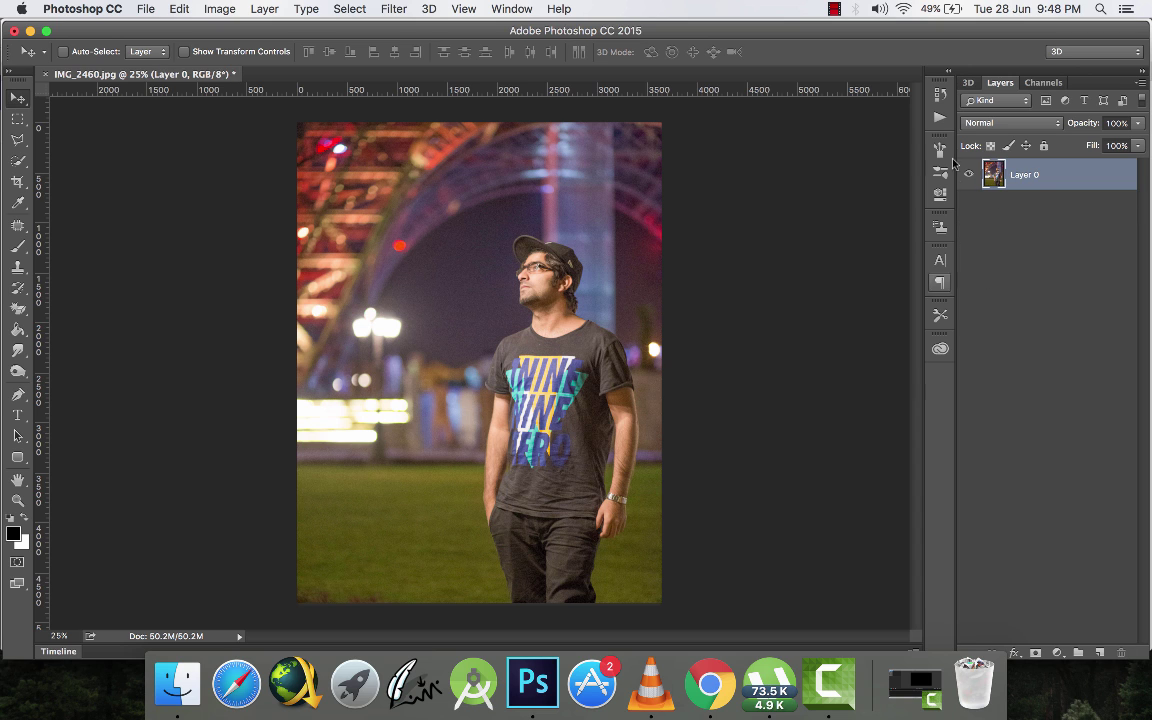
# - Stop the action recording, delete the "logo" action, and collapse the Default Actions set
pyautogui.click(940, 117)
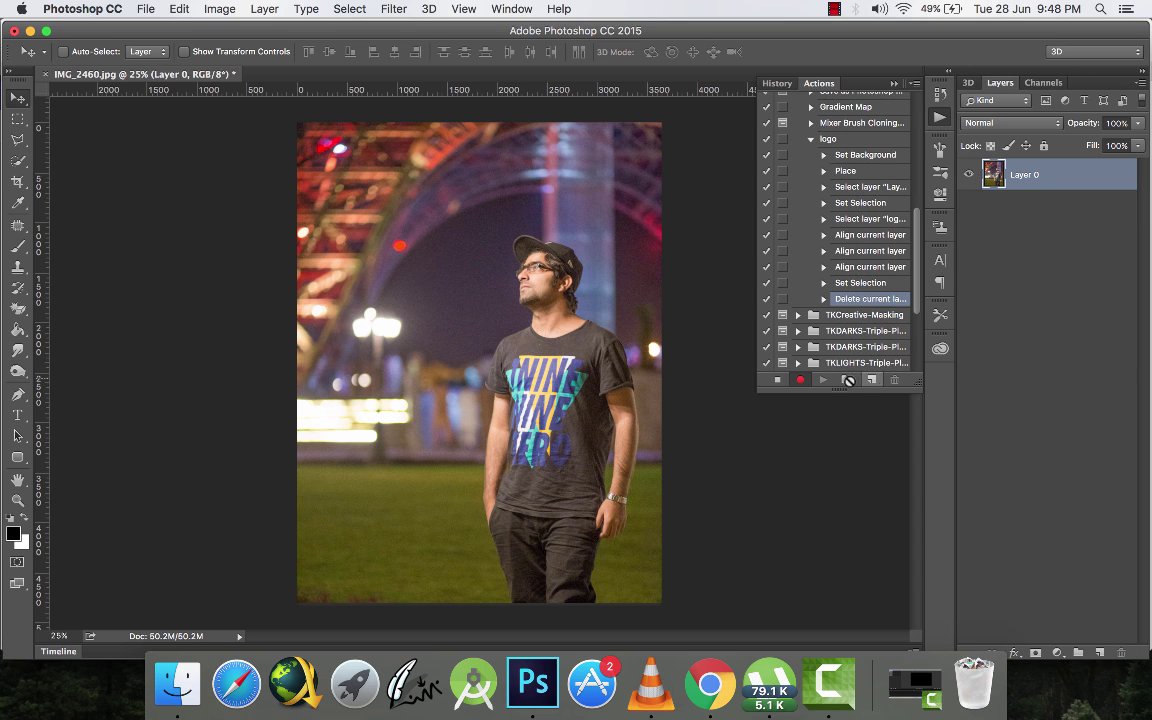
pyautogui.click(777, 380)
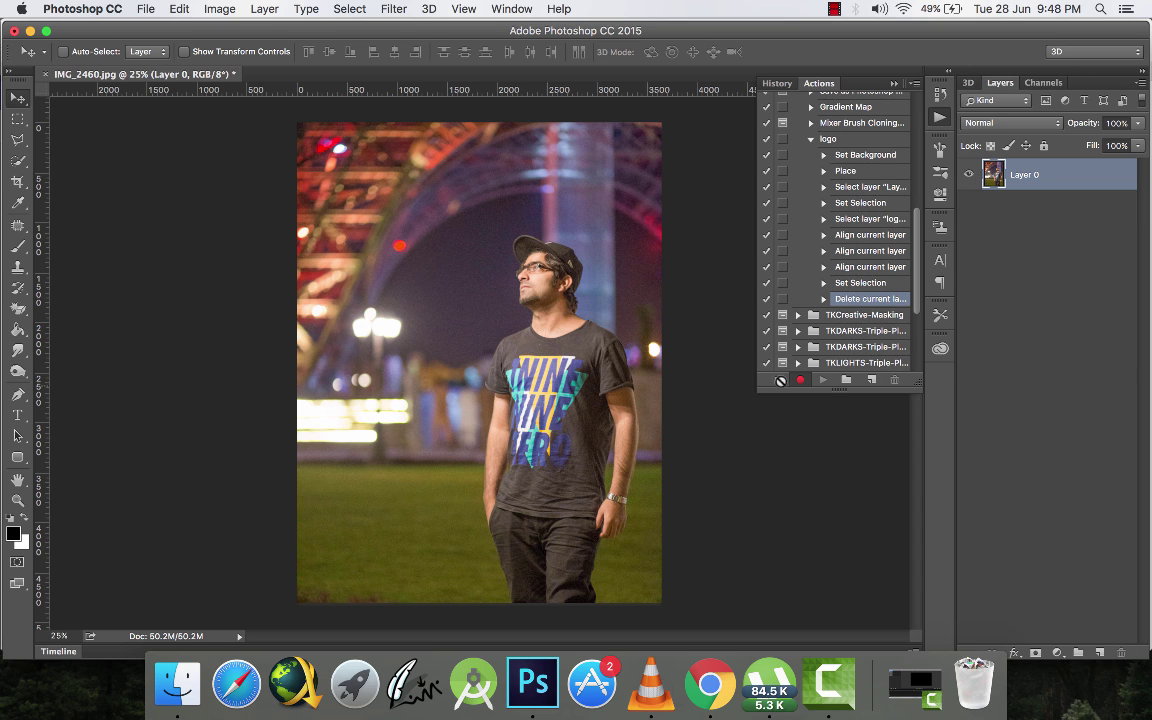
pyautogui.scroll(3, 836, 262)
pyautogui.click(811, 240)
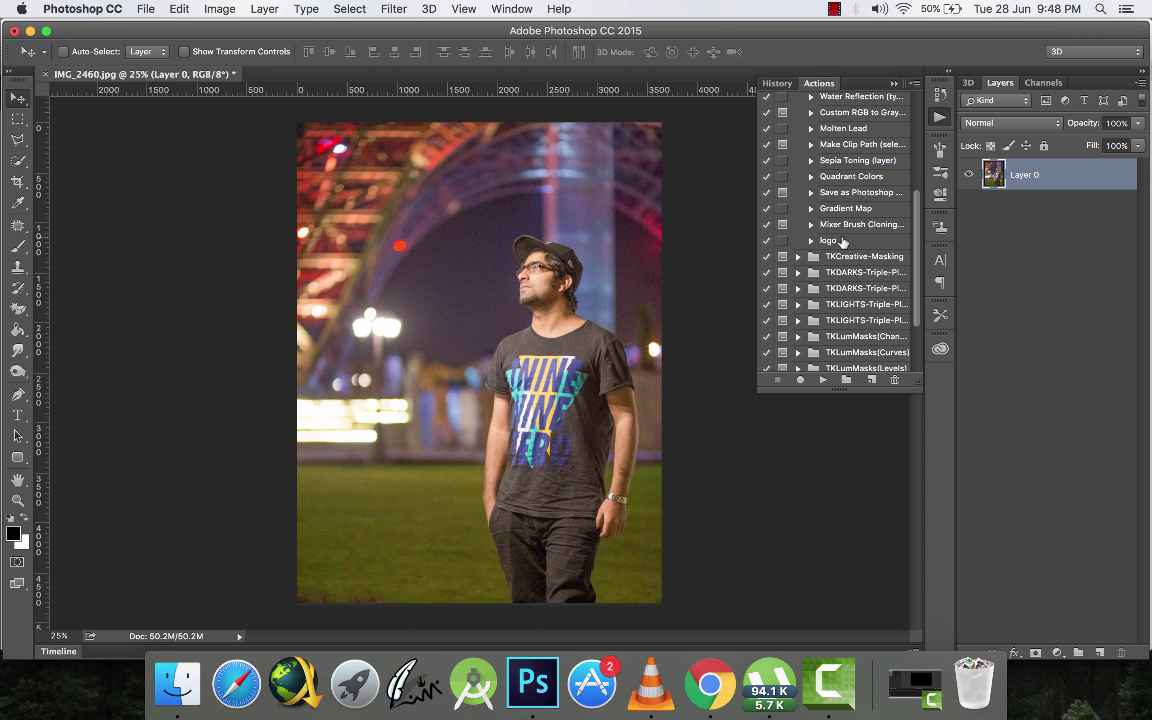
pyautogui.click(843, 242)
pyautogui.press('Delete')
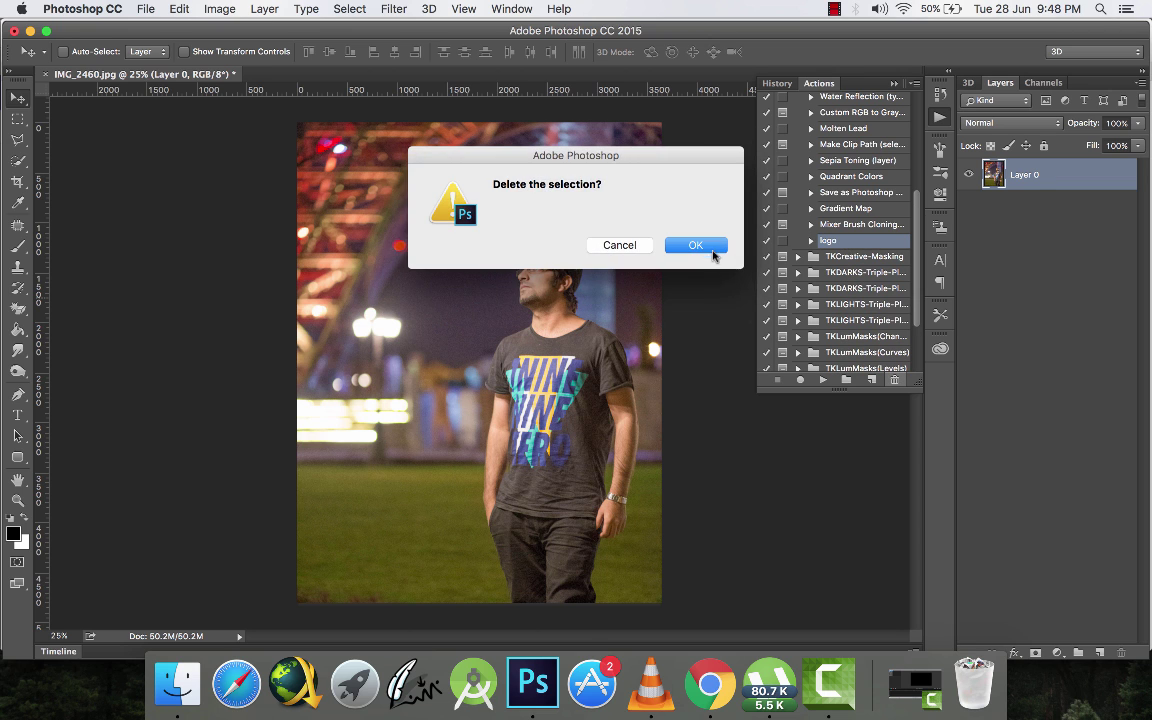
pyautogui.click(696, 245)
pyautogui.scroll(5, 806, 216)
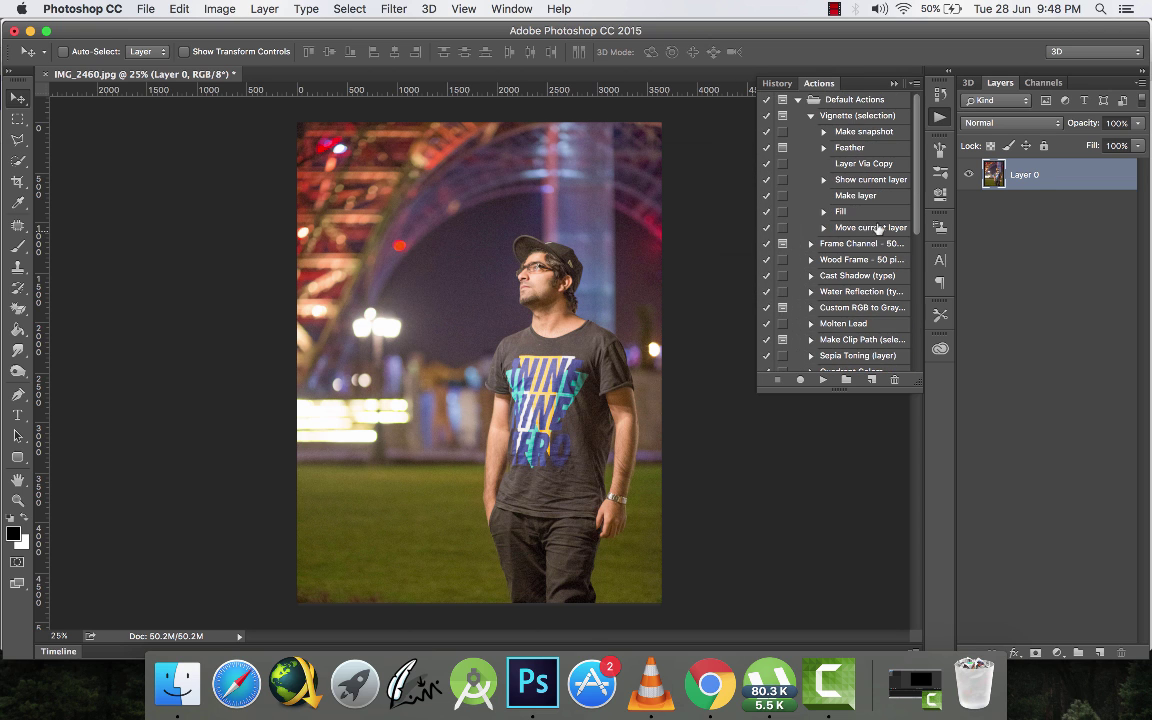
pyautogui.click(799, 102)
pyautogui.click(745, 245)
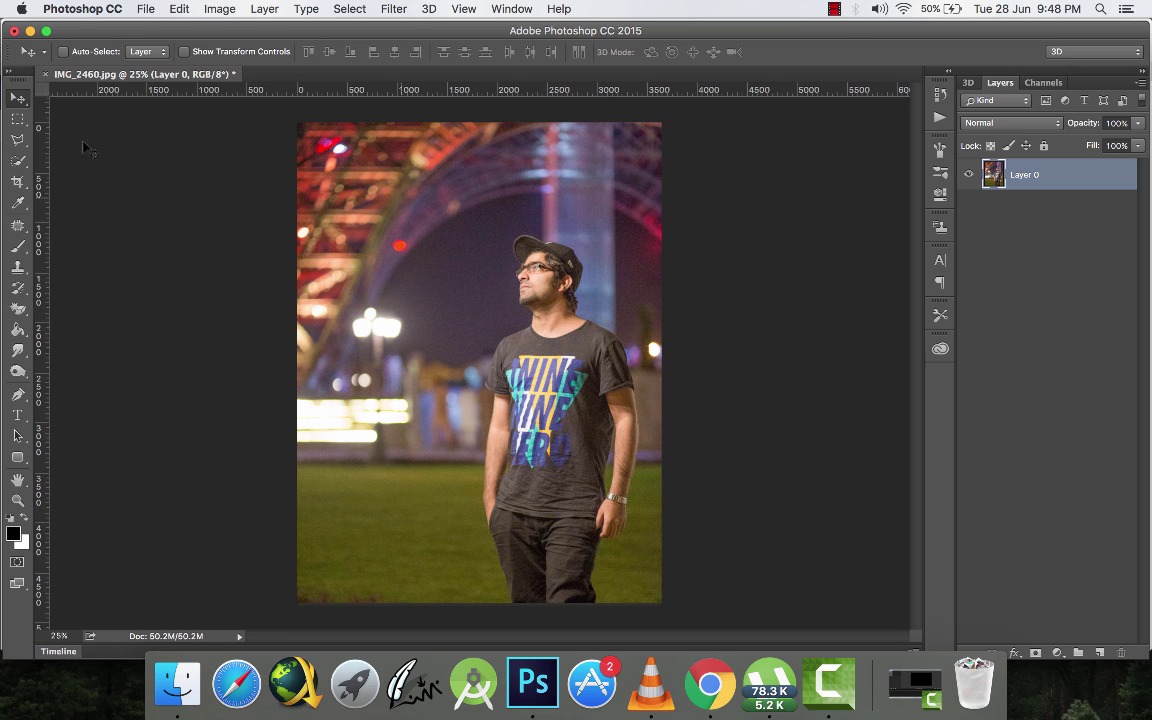
pyautogui.click(18, 118)
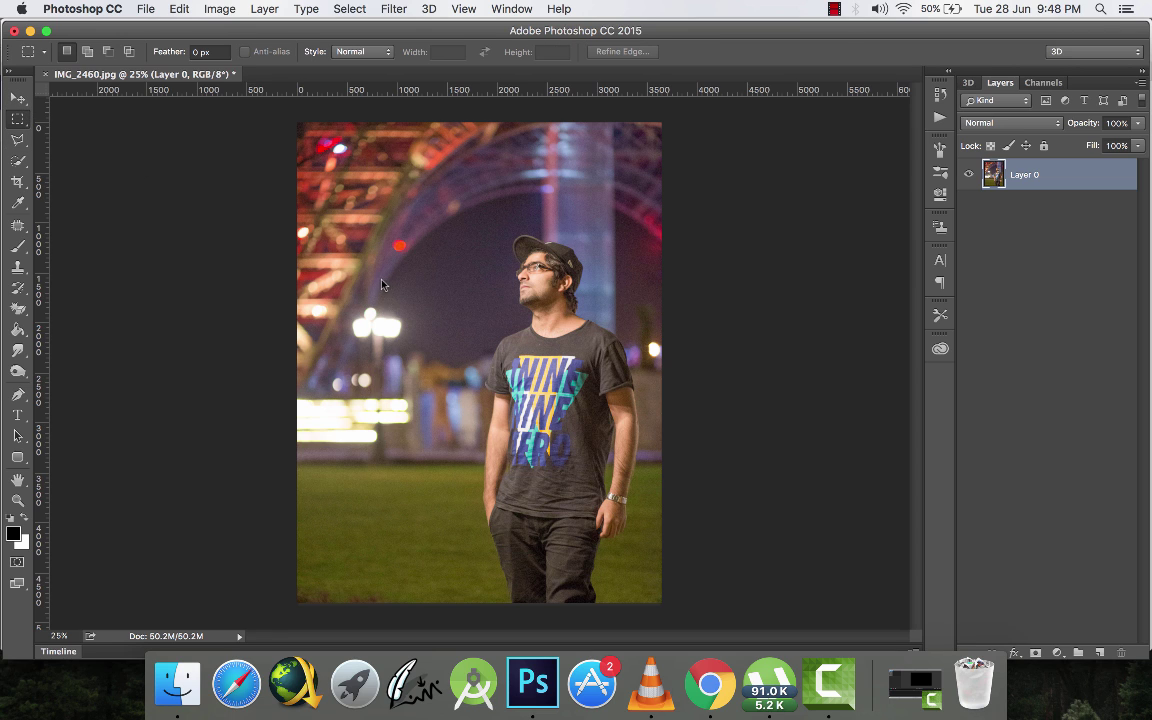
pyautogui.press('v')
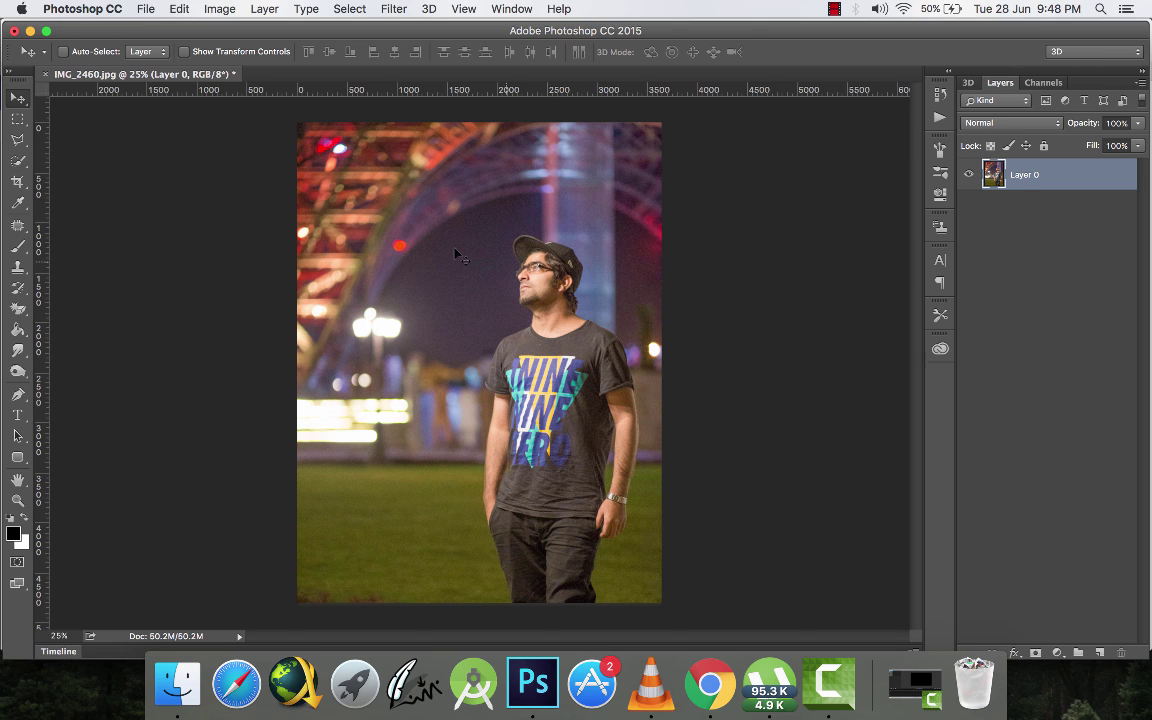
pyautogui.click(15, 114)
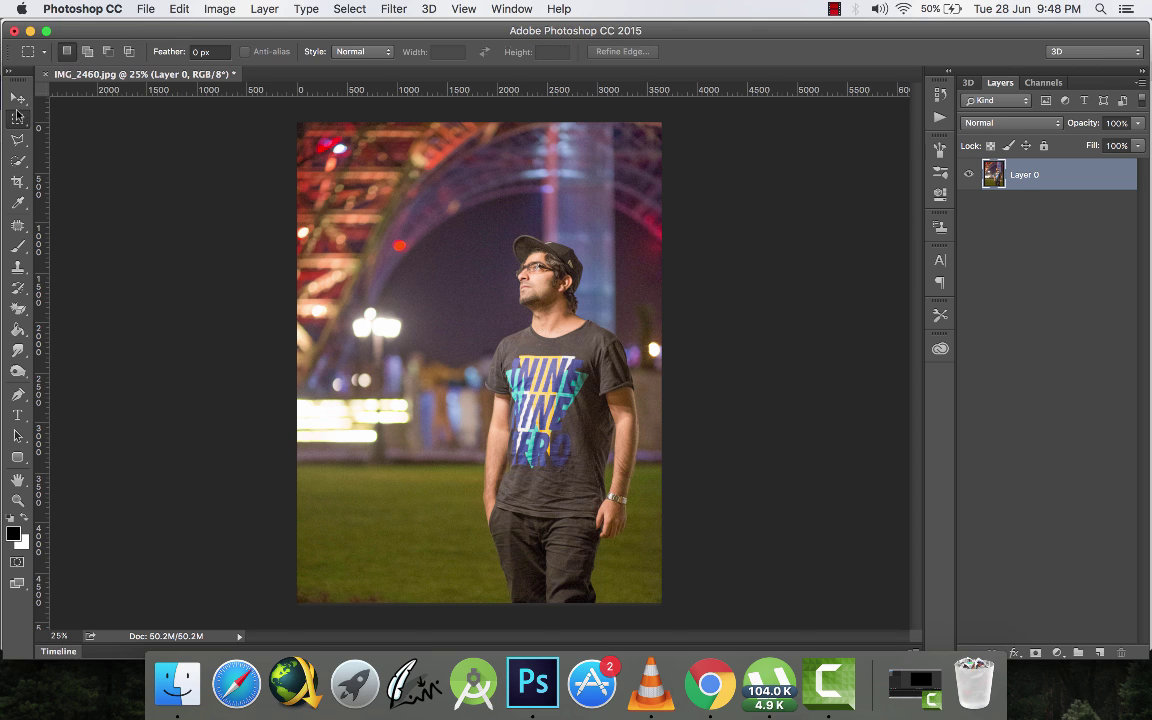
pyautogui.click(17, 98)
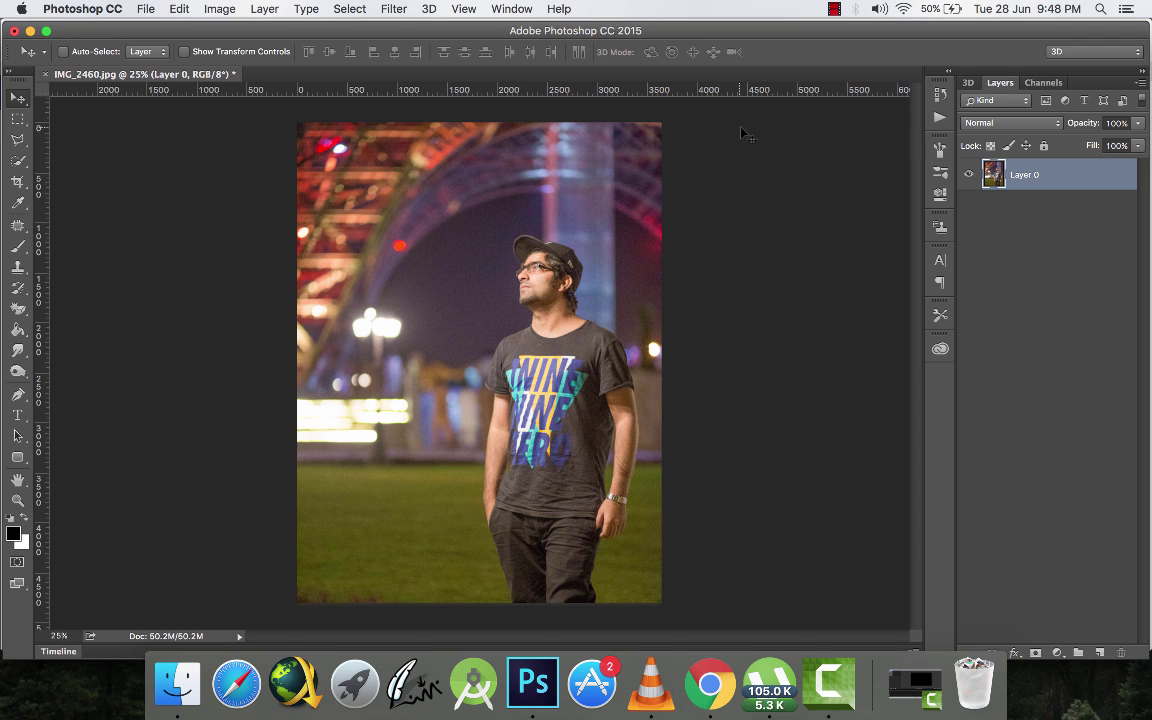
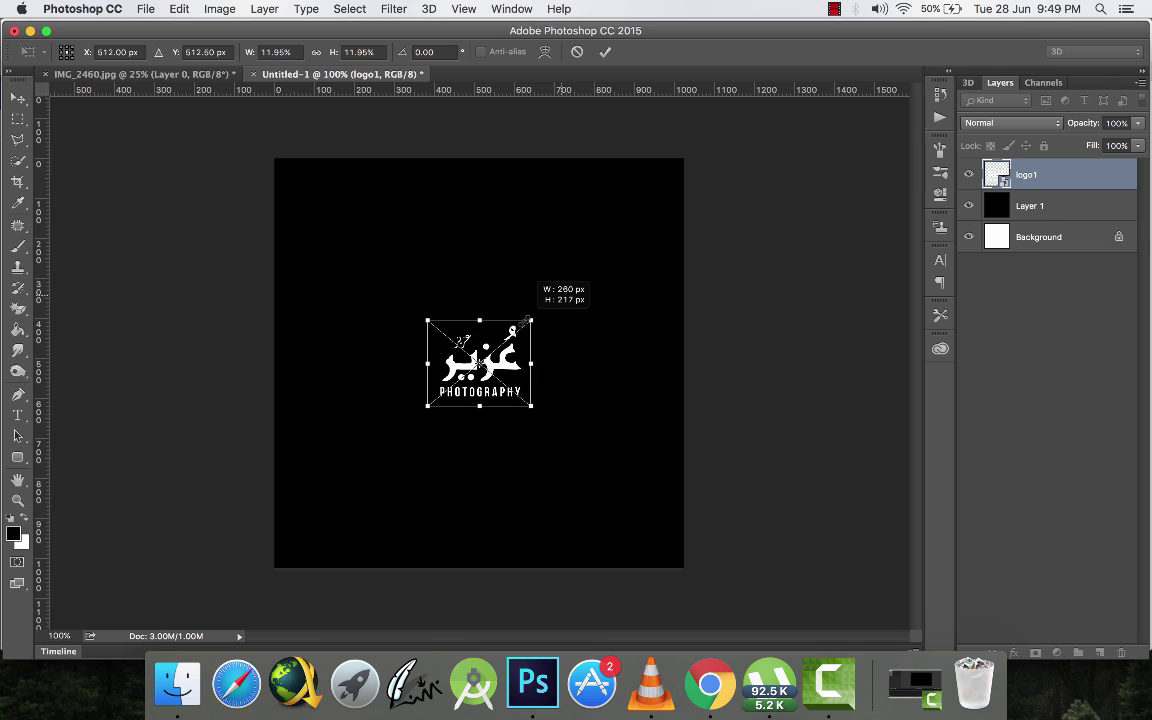
# - Commit the placed logo at about 260 × 217 px and crop the canvas around it to about 345 px wide
pyautogui.press('Return')
pyautogui.press('c')
pyautogui.moveTo(478, 160); pyautogui.dragTo(478, 226)
pyautogui.moveTo(479, 498); pyautogui.dragTo(481, 425)
pyautogui.moveTo(277, 362); pyautogui.dragTo(351, 349)
pyautogui.moveTo(628, 362); pyautogui.dragTo(556, 362)
pyautogui.moveTo(397, 362); pyautogui.dragTo(410, 363)
pyautogui.moveTo(479, 426); pyautogui.dragTo(479, 410)
pyautogui.click(741, 53)
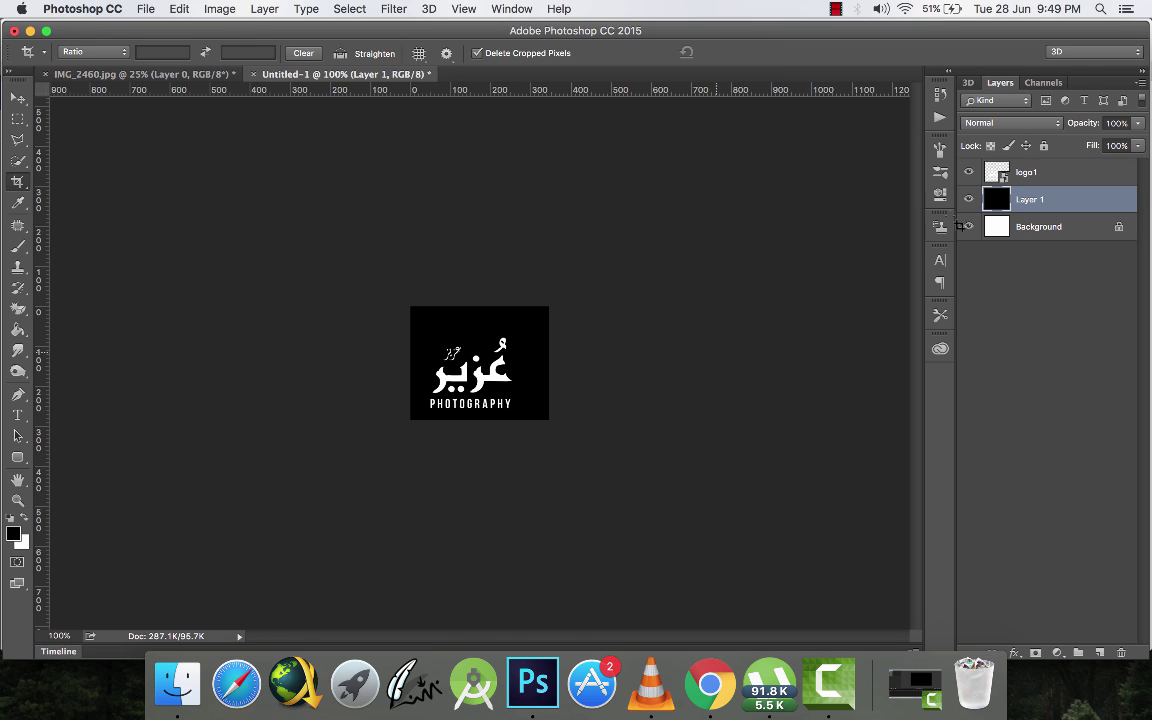
# - Hide Layer 1 and the Background layer so only the logo shows, and zoom in to 400%
pyautogui.click(968, 199)
pyautogui.press('z')
pyautogui.click(968, 226)
pyautogui.click(496, 419)
pyautogui.click(496, 424)
pyautogui.click(496, 427)
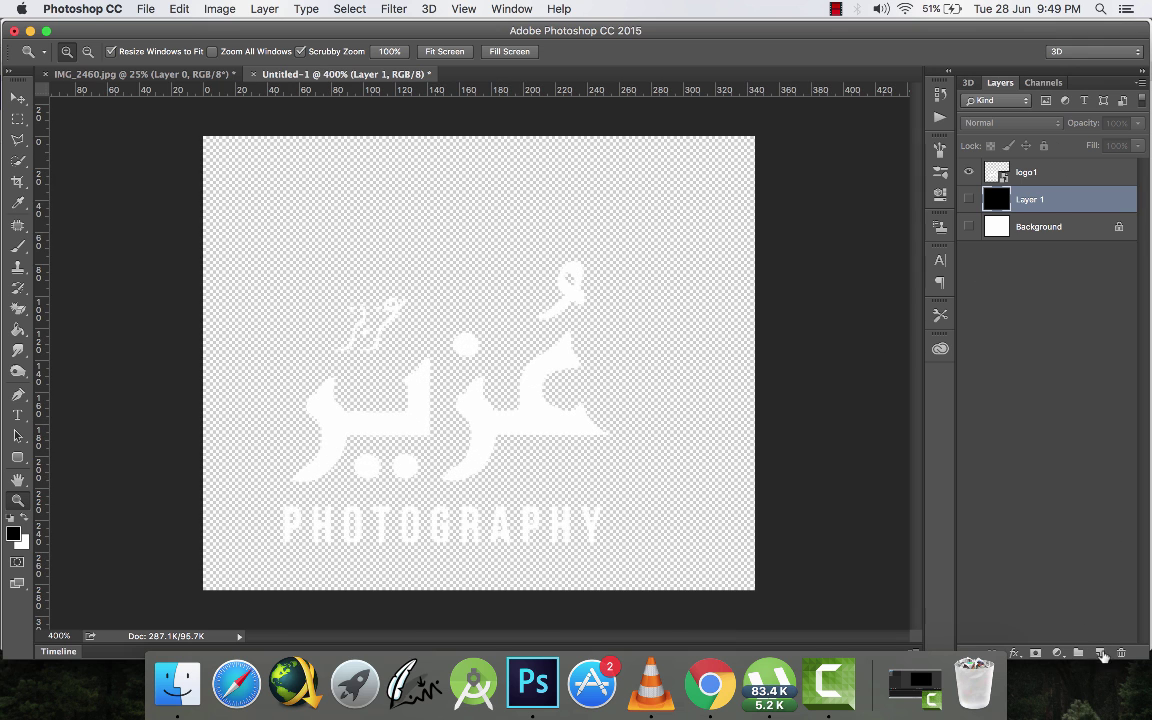
# - Add a new layer below the logo and fill a thin full-height strip along the canvas's left edge with black
pyautogui.click(1101, 653)
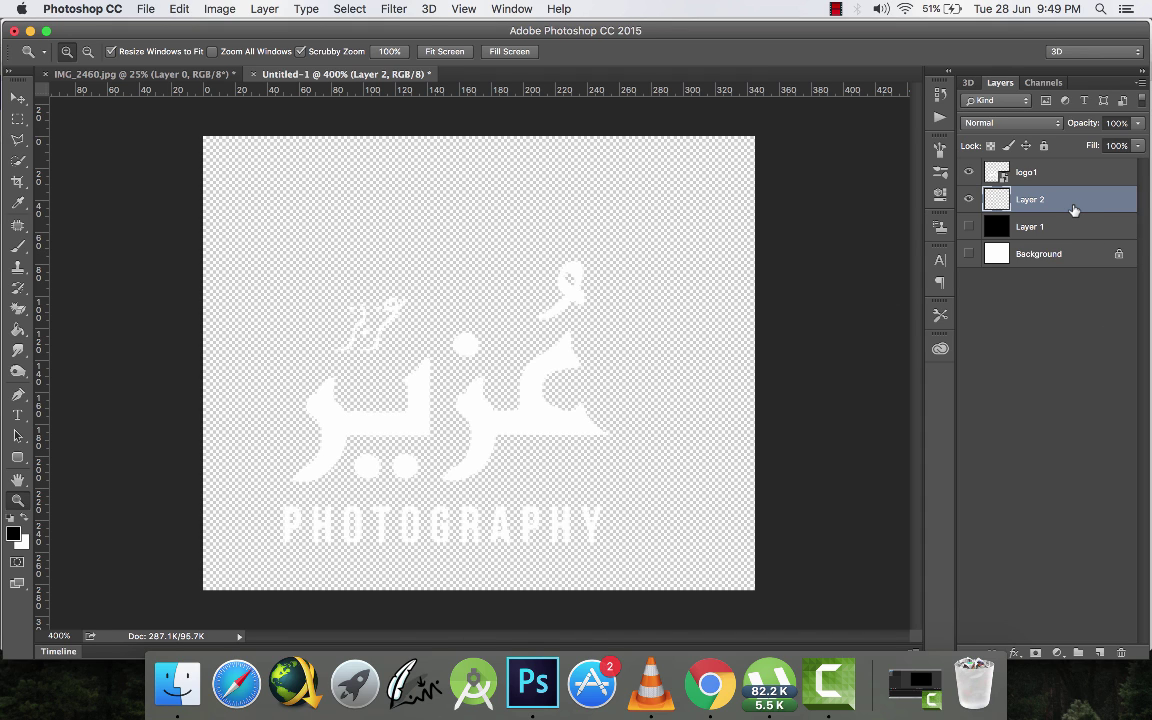
pyautogui.click(18, 120)
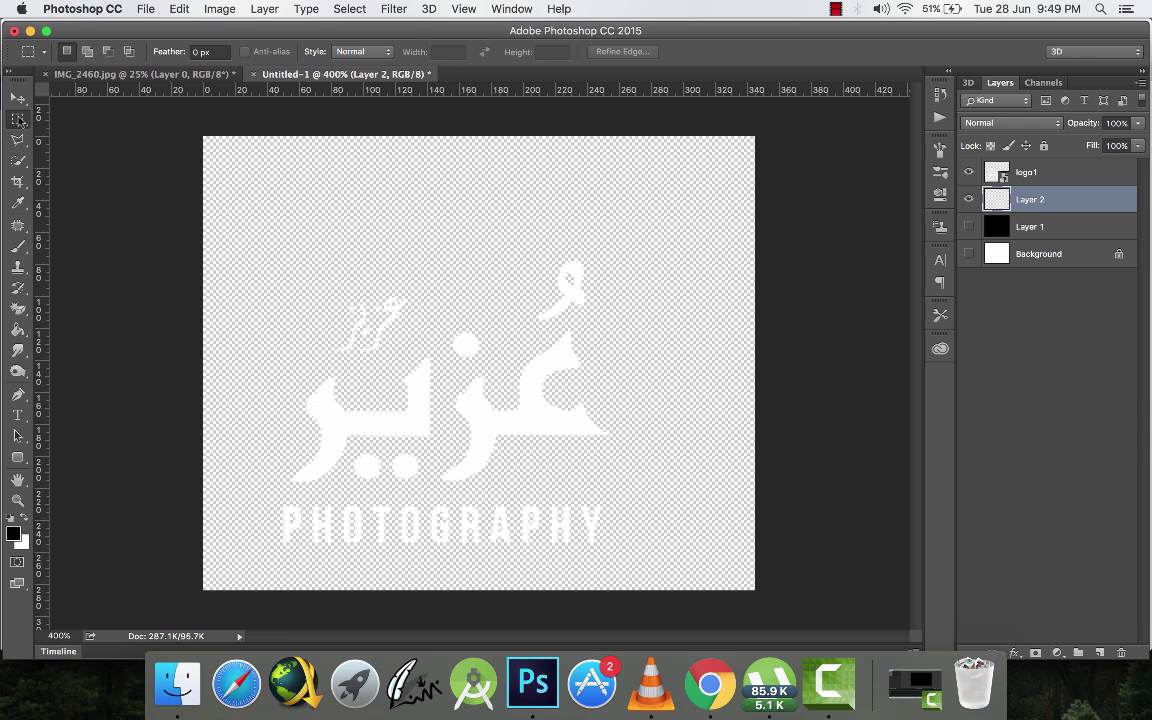
pyautogui.moveTo(200, 155); pyautogui.dragTo(214, 597)
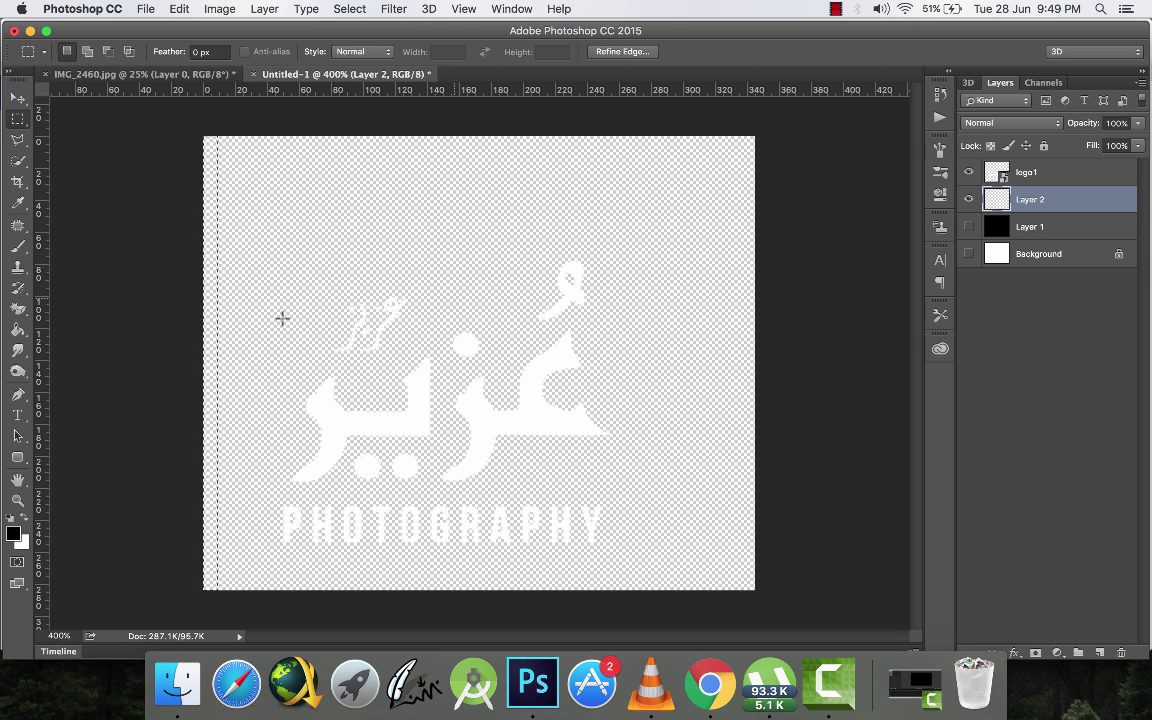
pyautogui.press('g')
pyautogui.click(215, 323)
pyautogui.press('super+d')
# - Fill a strip of about 345 × 14 px along the canvas's bottom edge with black on the same layer
pyautogui.click(17, 119)
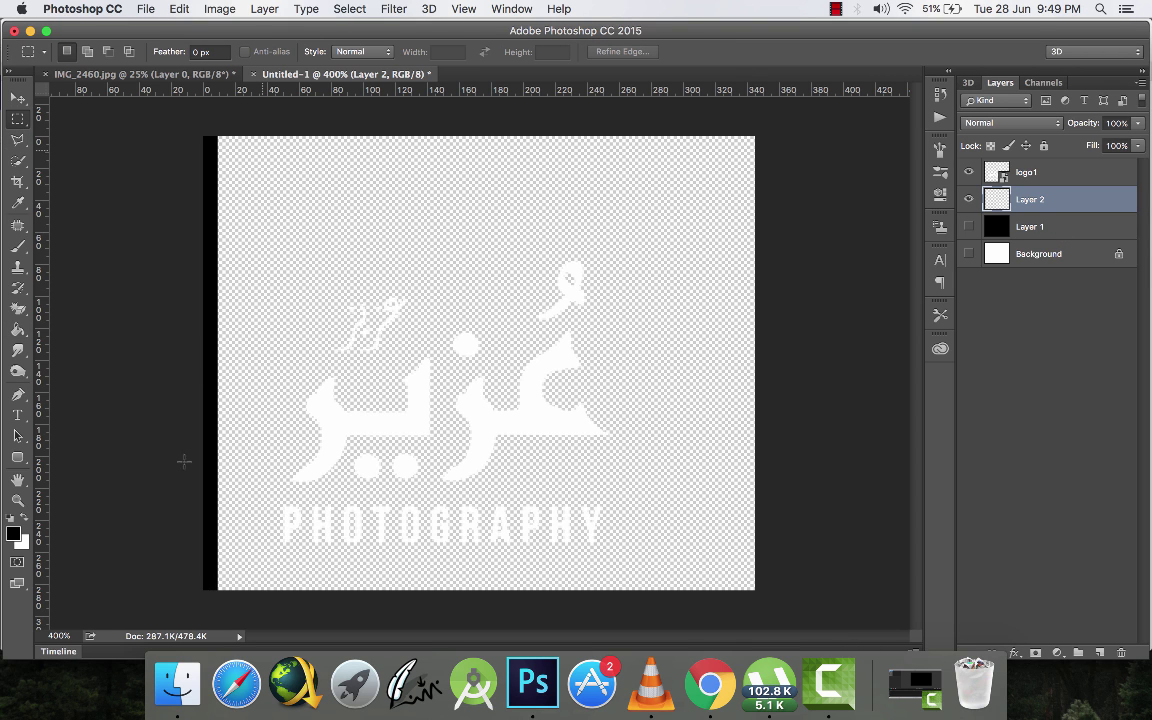
pyautogui.moveTo(205, 596); pyautogui.dragTo(770, 566)
pyautogui.click(287, 598)
pyautogui.moveTo(203, 597)
pyautogui.mouseDown()
pyautogui.moveTo(605, 568)
pyautogui.moveTo(825, 568)
pyautogui.mouseUp()
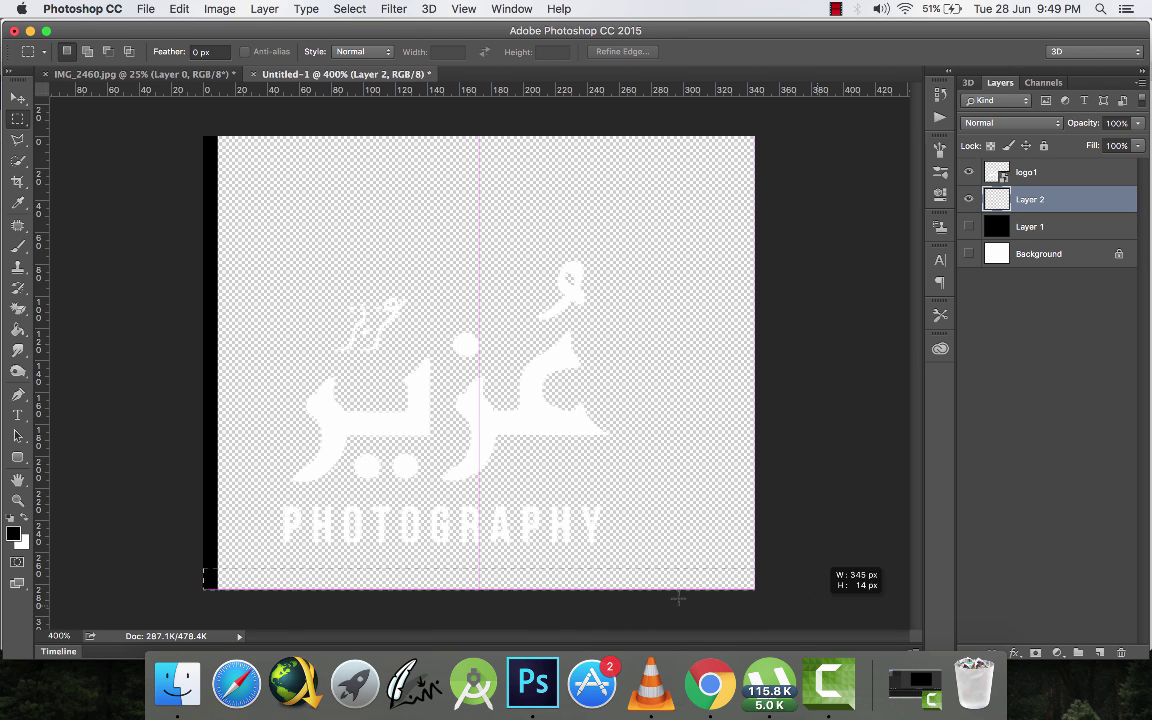
pyautogui.press('g')
pyautogui.click(432, 586)
pyautogui.press('super+d')
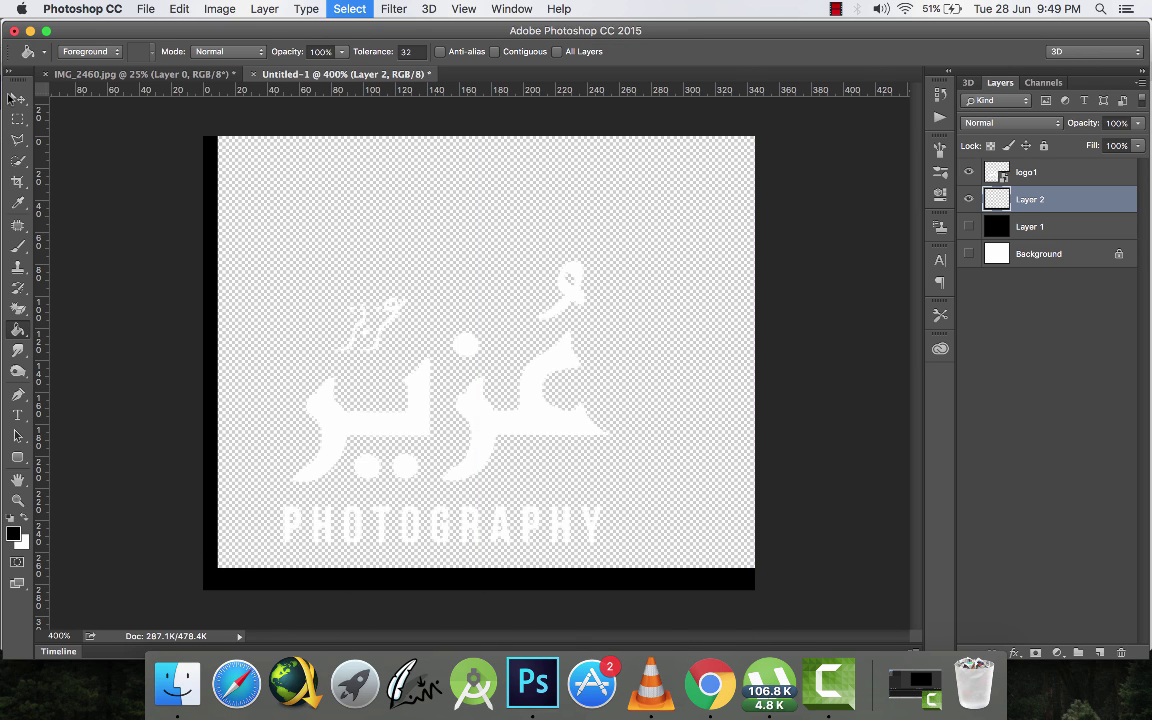
# - Set the opacity of Layer 2, which holds the black edge strips, to 1%
pyautogui.press('v')
pyautogui.click(1128, 123)
pyautogui.moveTo(1066, 122); pyautogui.dragTo(968, 122)
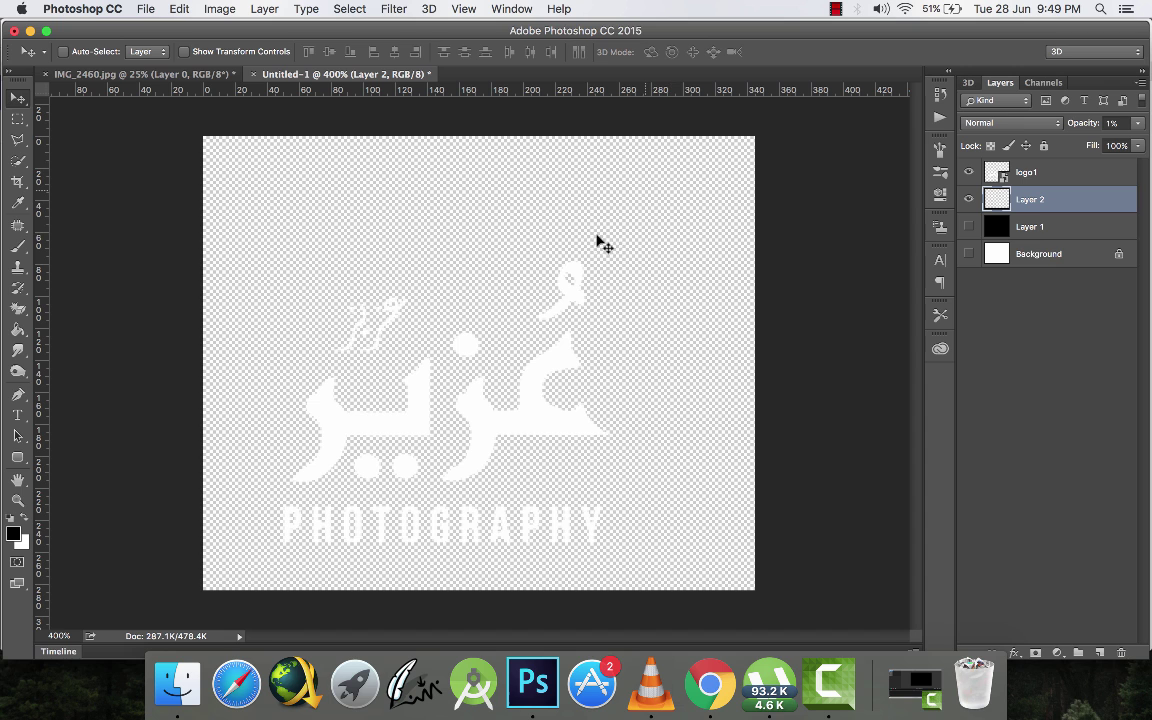
# - Save the logo document as logo1.png in PNG format in the youtube_tutorials > Bench folder, with Smallest / Slow compression and no interlacing
pyautogui.press('super')
pyautogui.press('super+s')
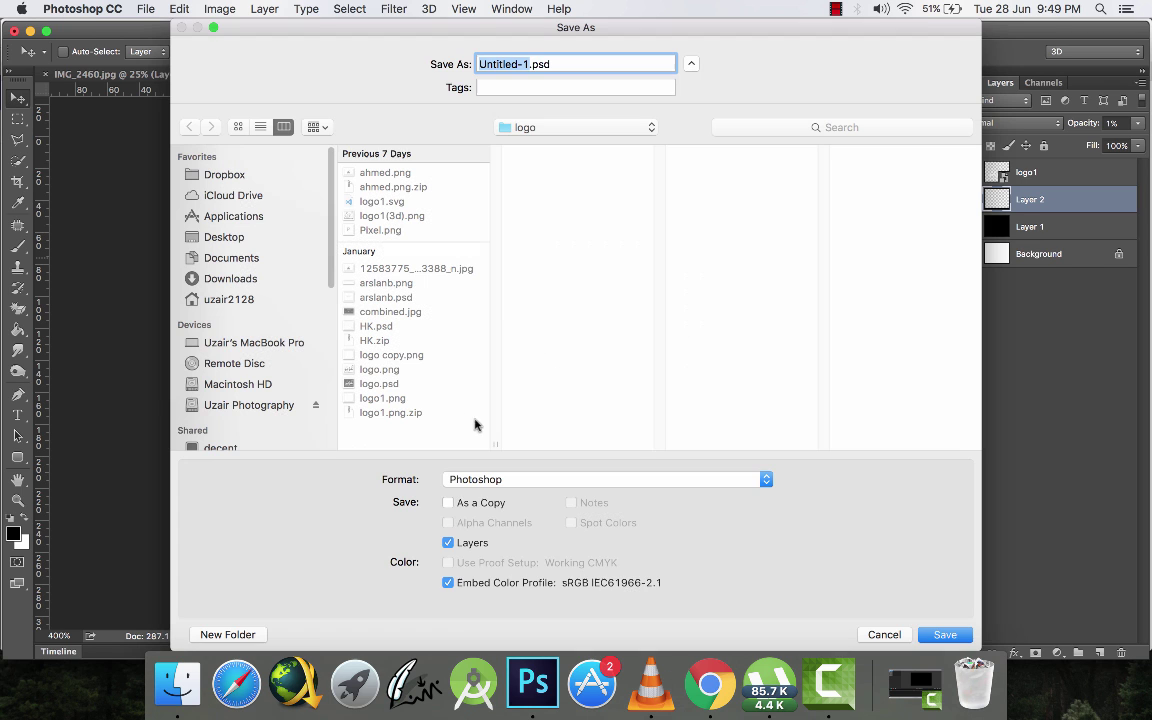
pyautogui.click(481, 485)
pyautogui.click(478, 566)
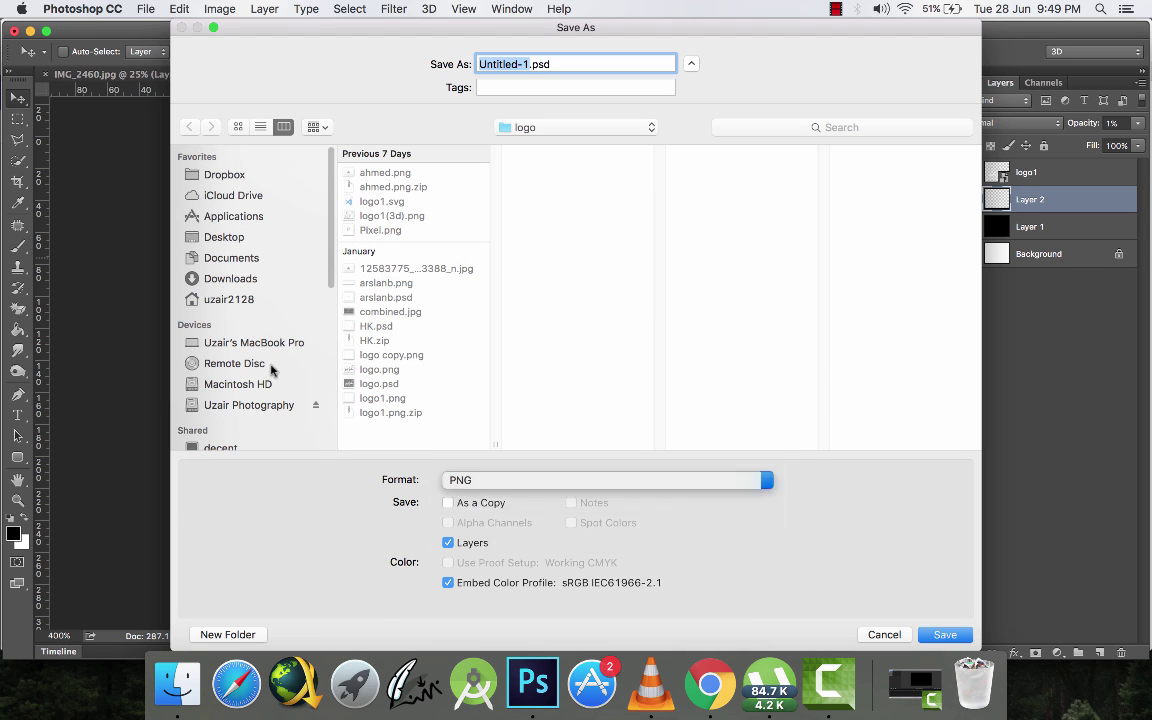
pyautogui.scroll(-2, 257, 360)
pyautogui.click(252, 332)
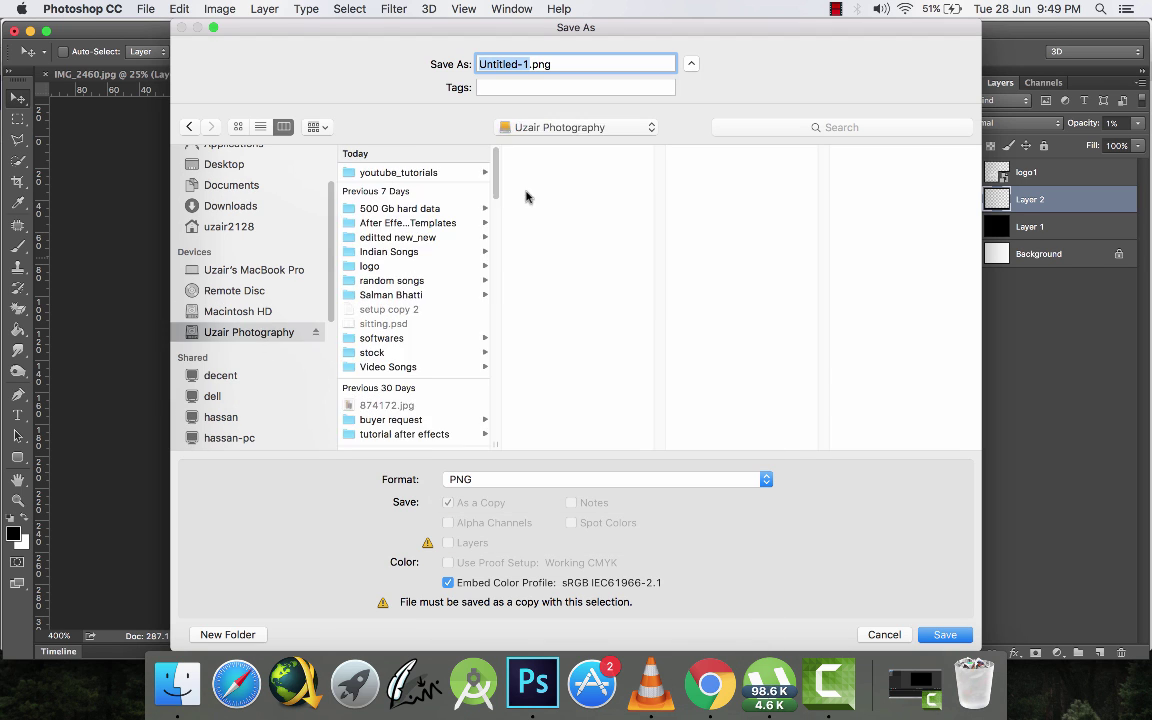
pyautogui.click(426, 173)
pyautogui.click(581, 172)
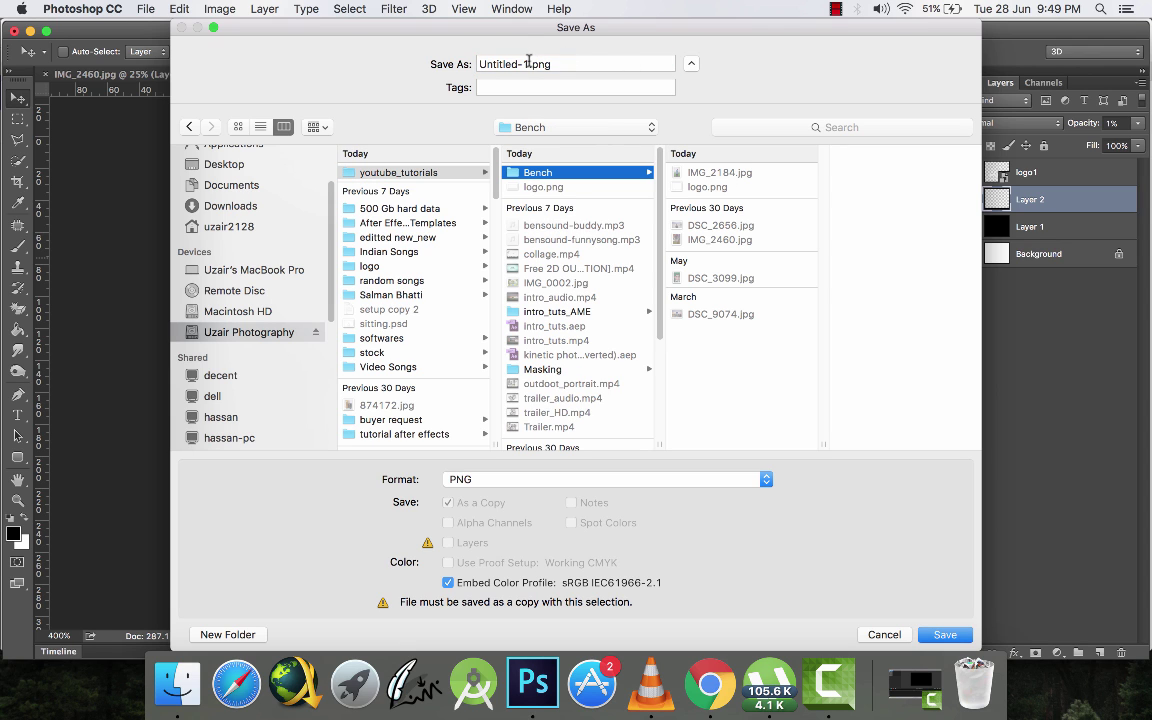
pyautogui.click(478, 63)
pyautogui.write('logo1')
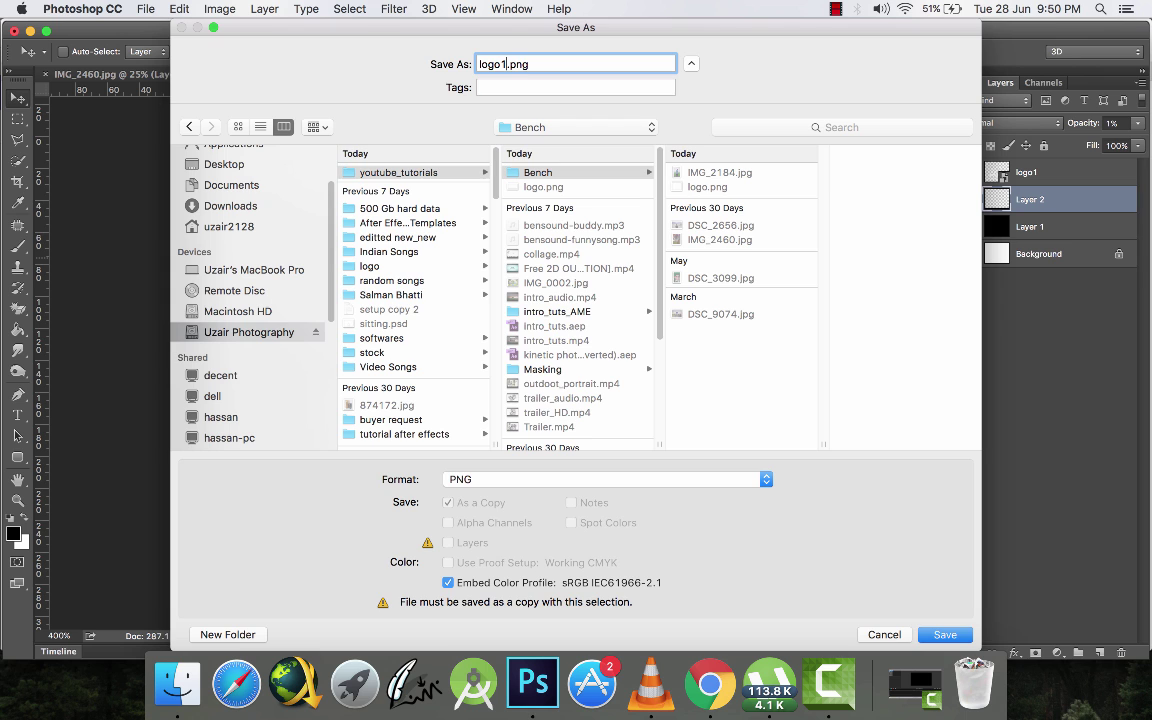
pyautogui.press('Return')
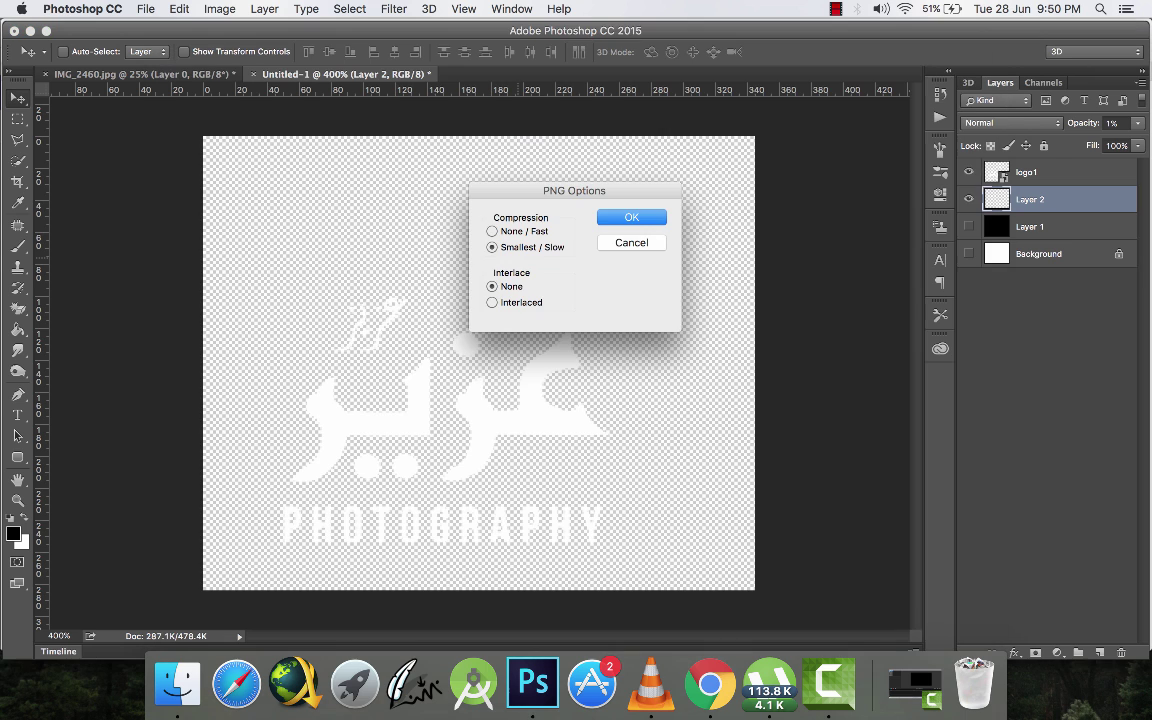
pyautogui.click(631, 218)
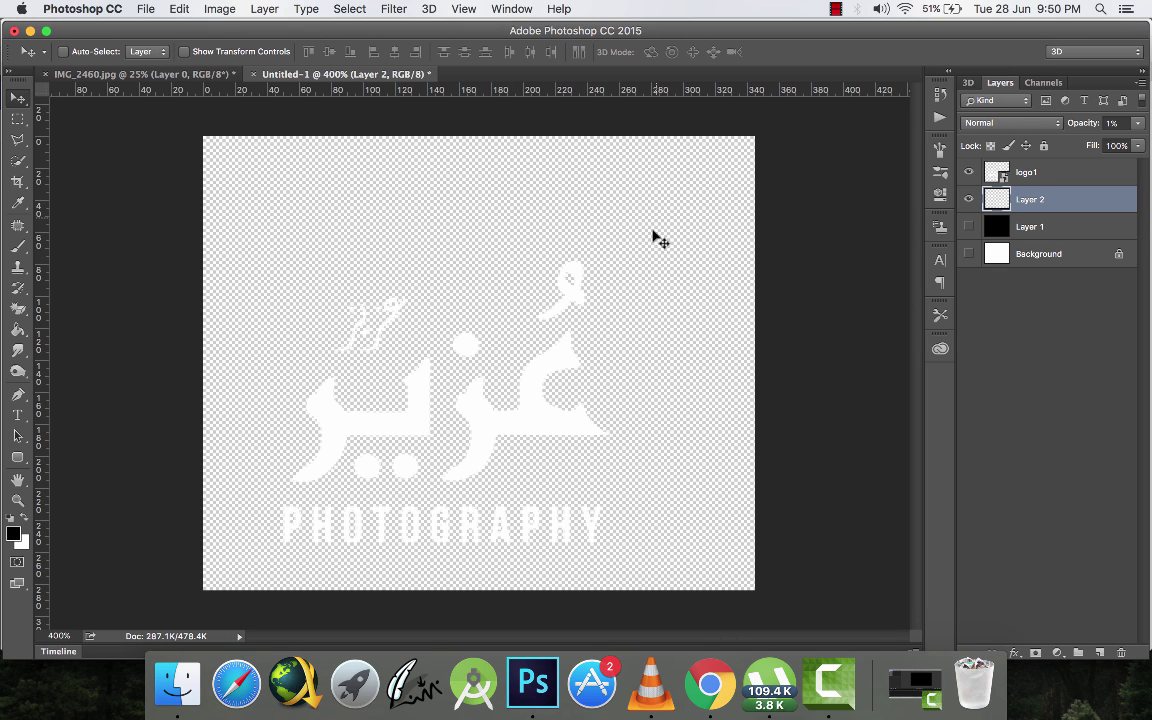
# - Place logo1.png from the Bench folder as an embedded object in IMG_2460.jpg and commit the placement
pyautogui.click(168, 74)
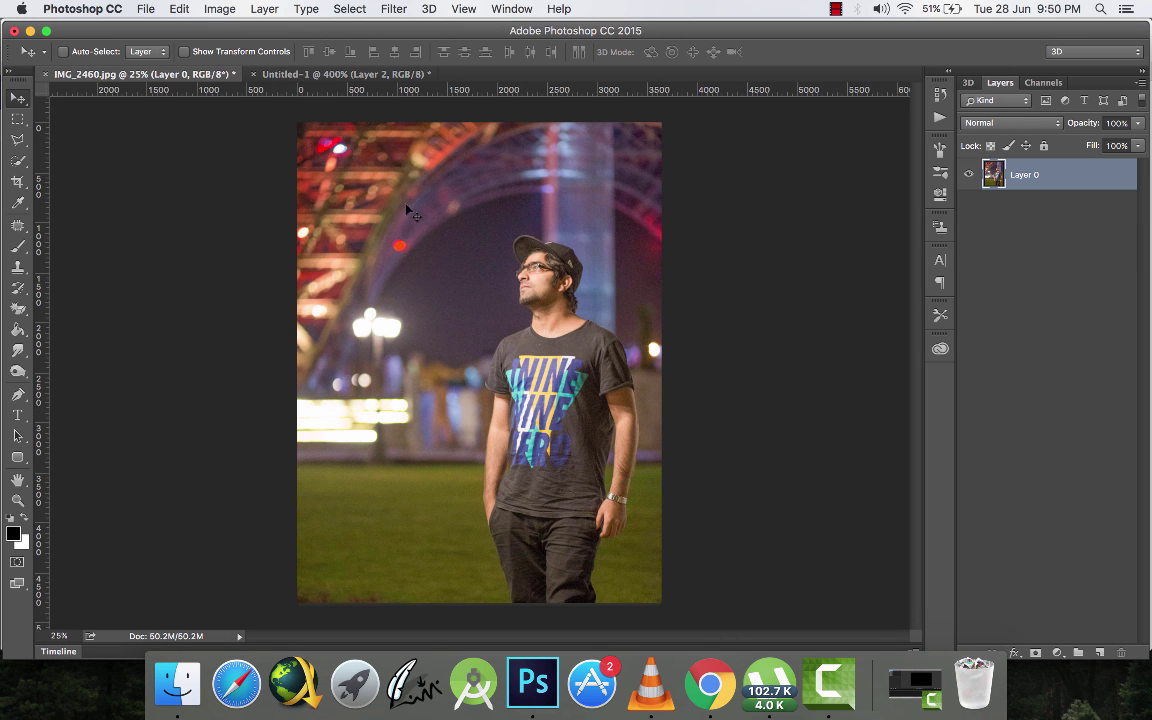
pyautogui.click(147, 9)
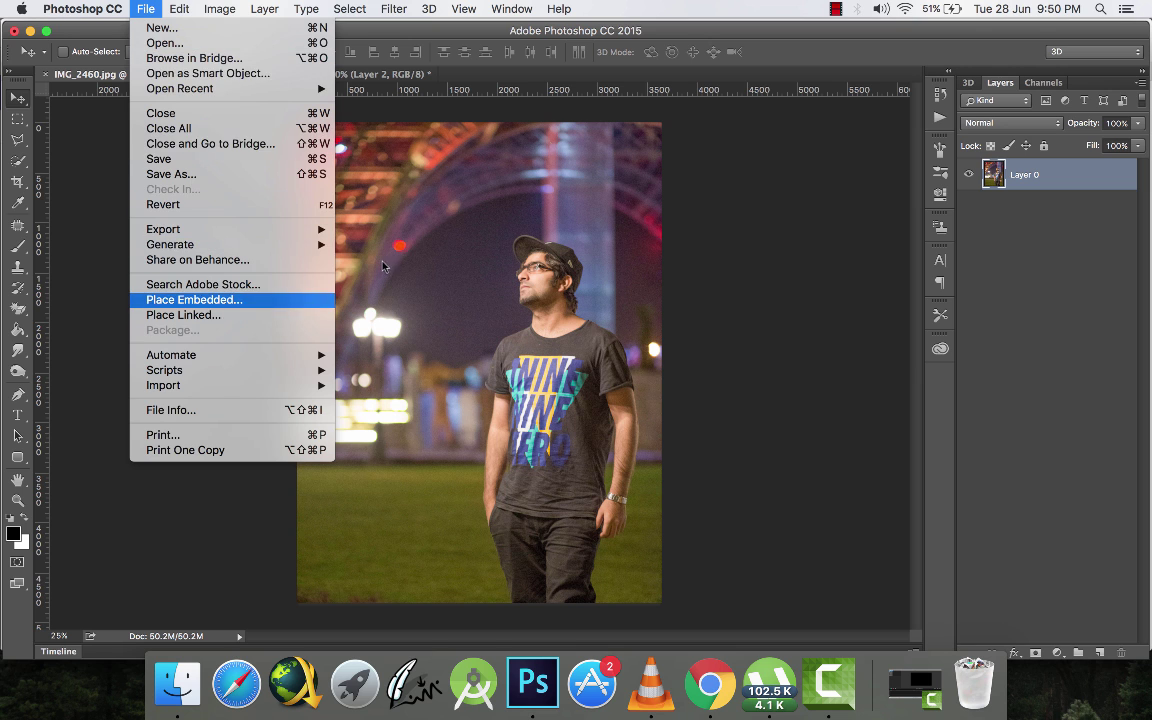
pyautogui.click(240, 299)
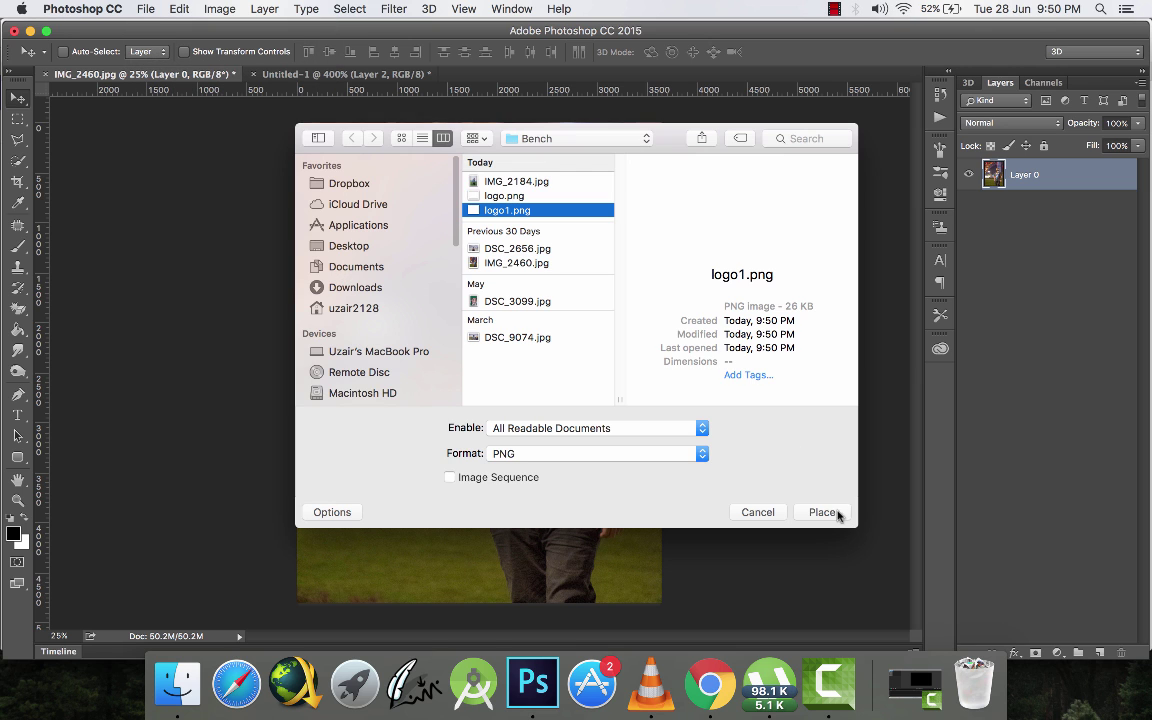
pyautogui.click(830, 584)
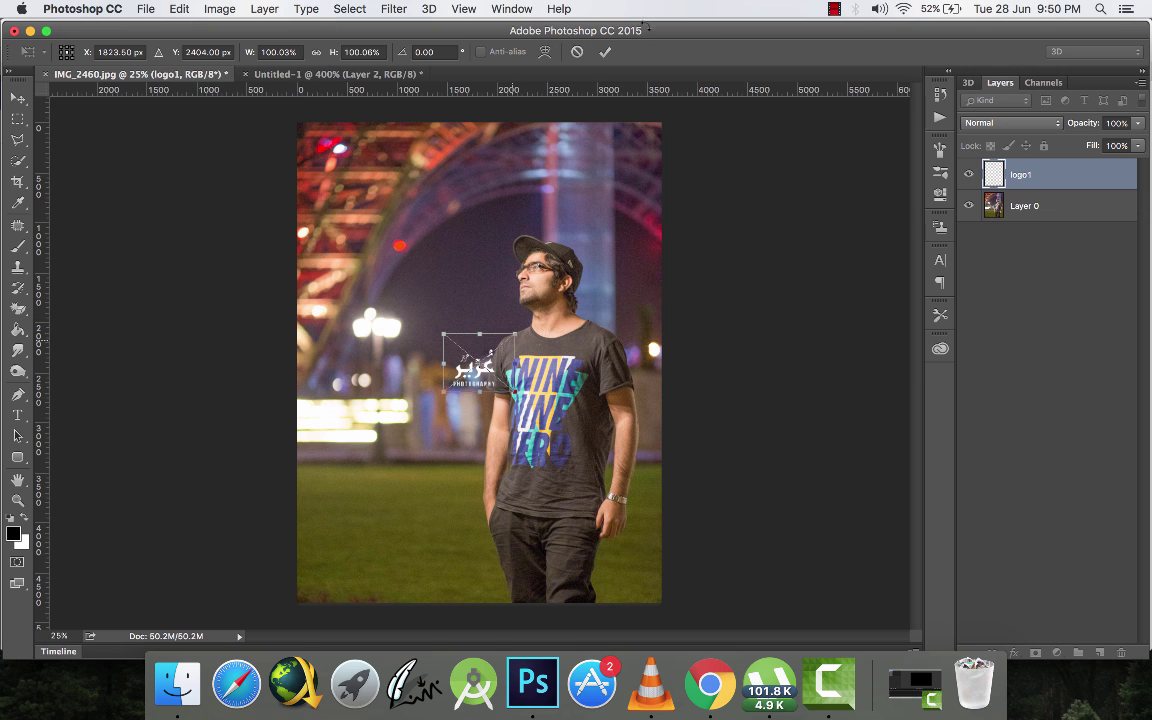
pyautogui.click(605, 52)
# - Align the placed logo to the left and bottom edges of the whole photo, deselect, and check its margins up close
pyautogui.press('super+a')
pyautogui.click(329, 52)
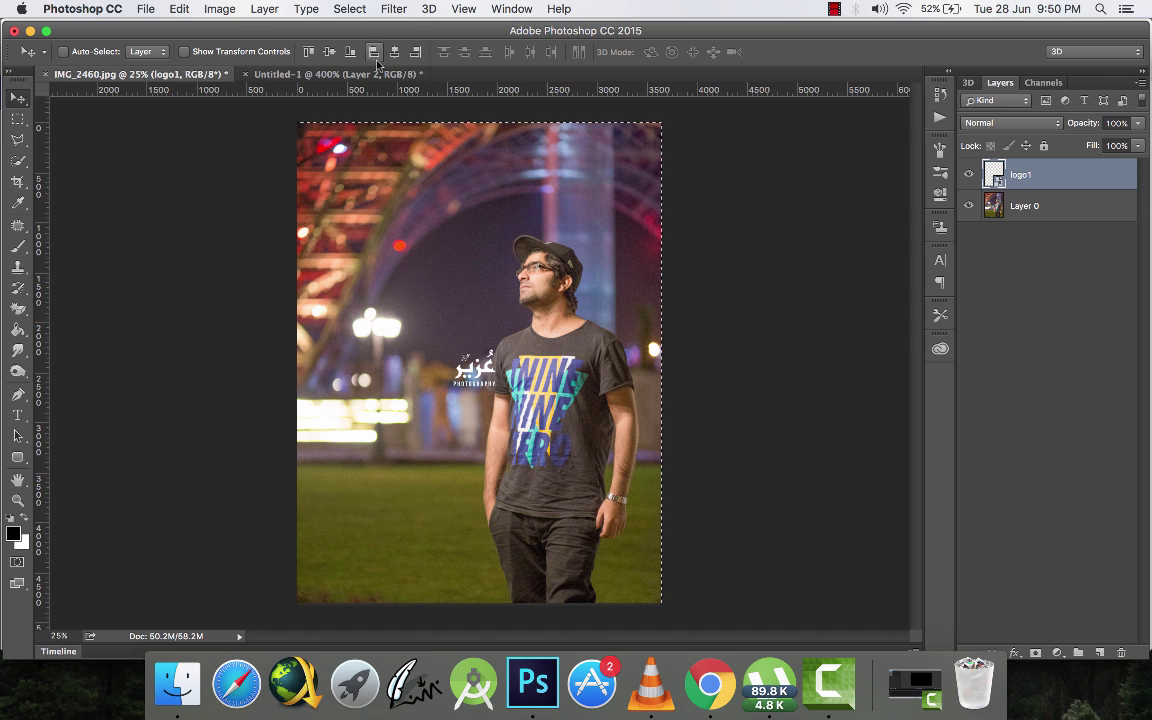
pyautogui.click(374, 55)
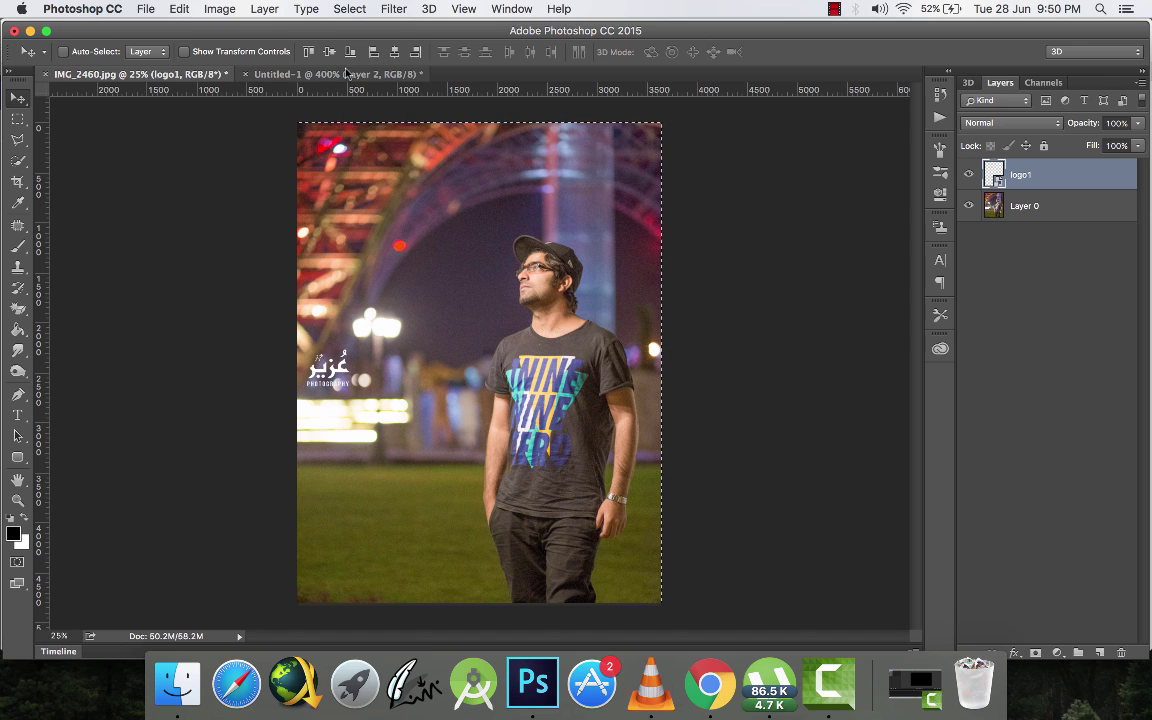
pyautogui.click(349, 57)
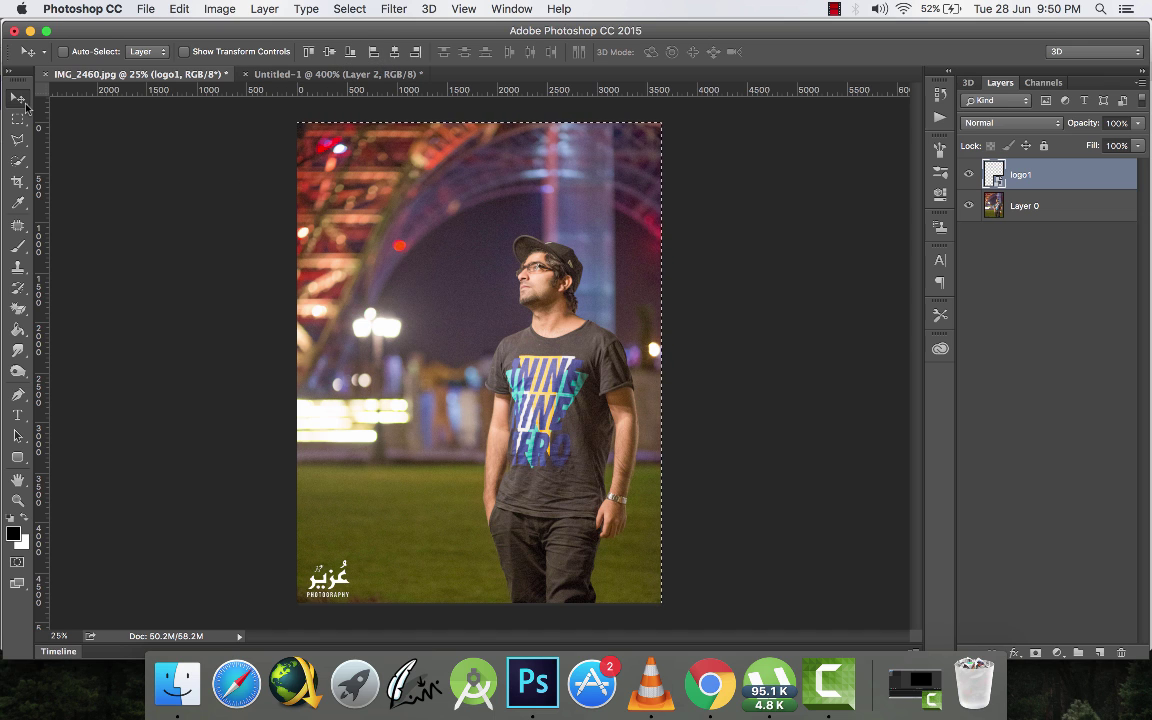
pyautogui.hotkey('ctrl', 'd')
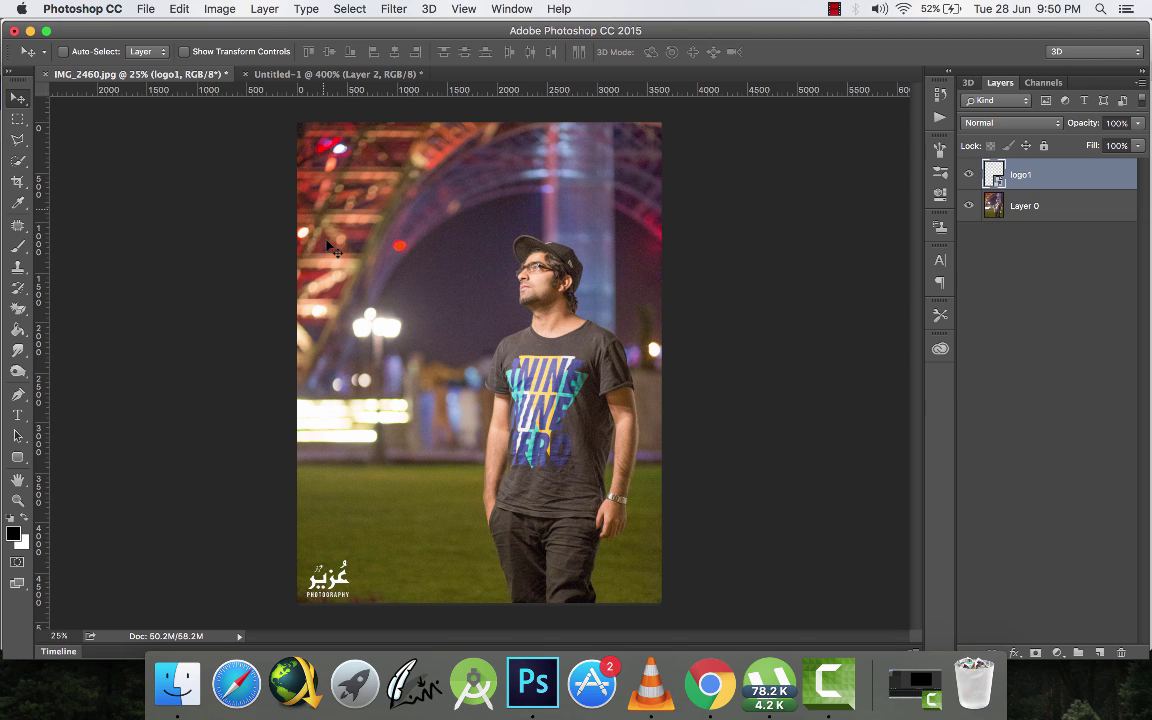
pyautogui.press('z')
pyautogui.click(357, 584)
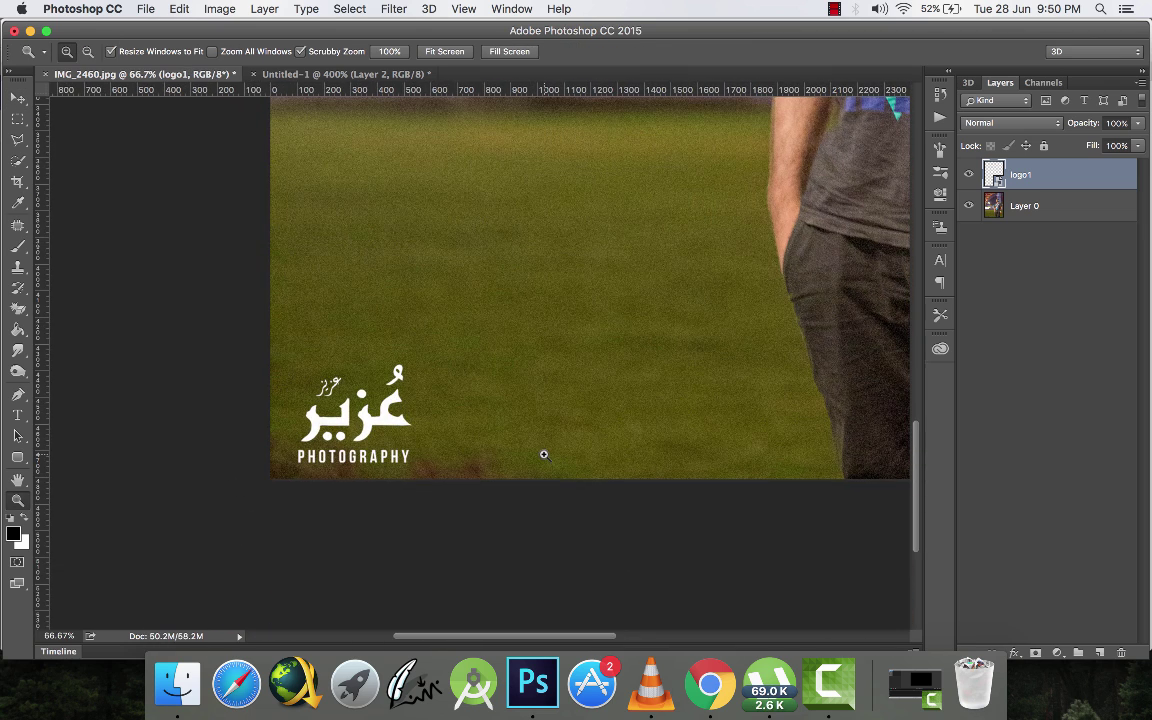
pyautogui.press('super+0')
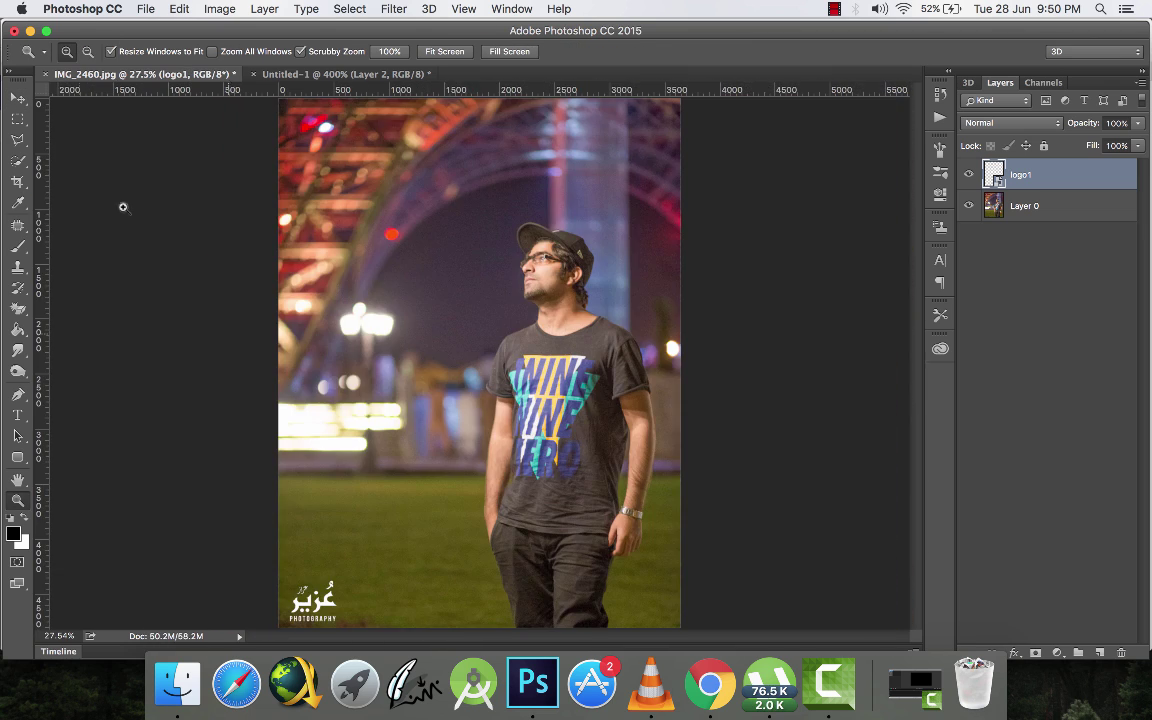
pyautogui.click(22, 97)
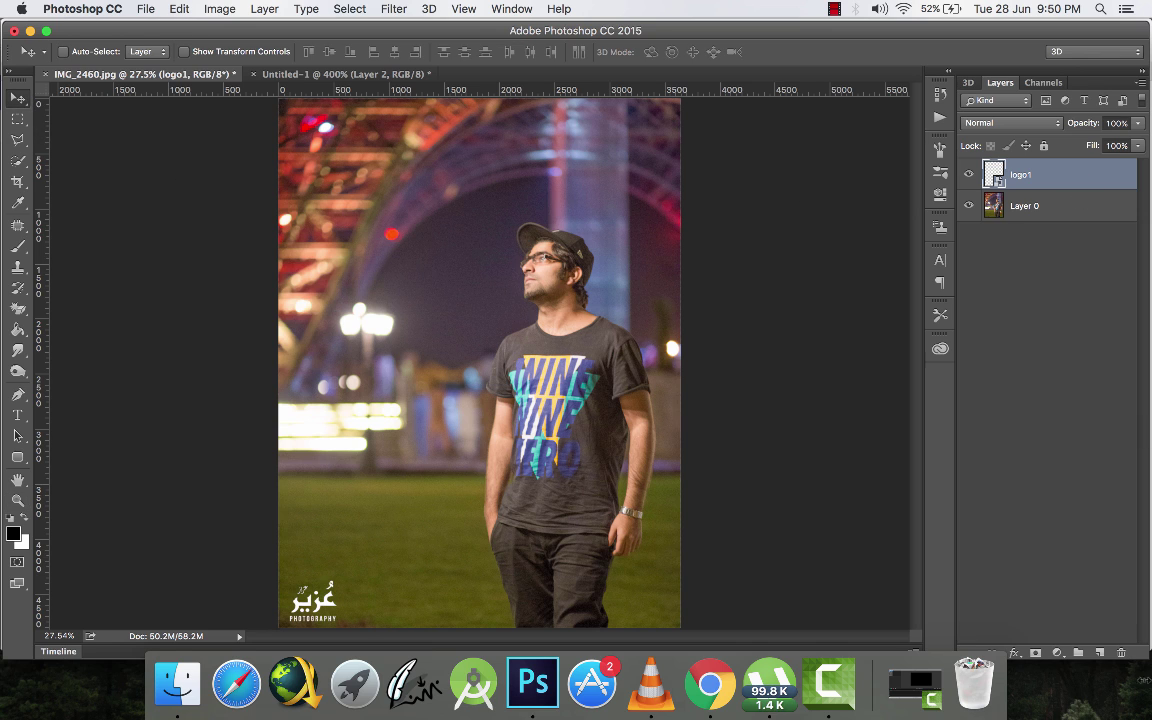
# - Delete the placed logo, close IMG_2460.jpg without saving, and reopen it from the Bench folder in Photoshop CC 2015
pyautogui.press('Delete')
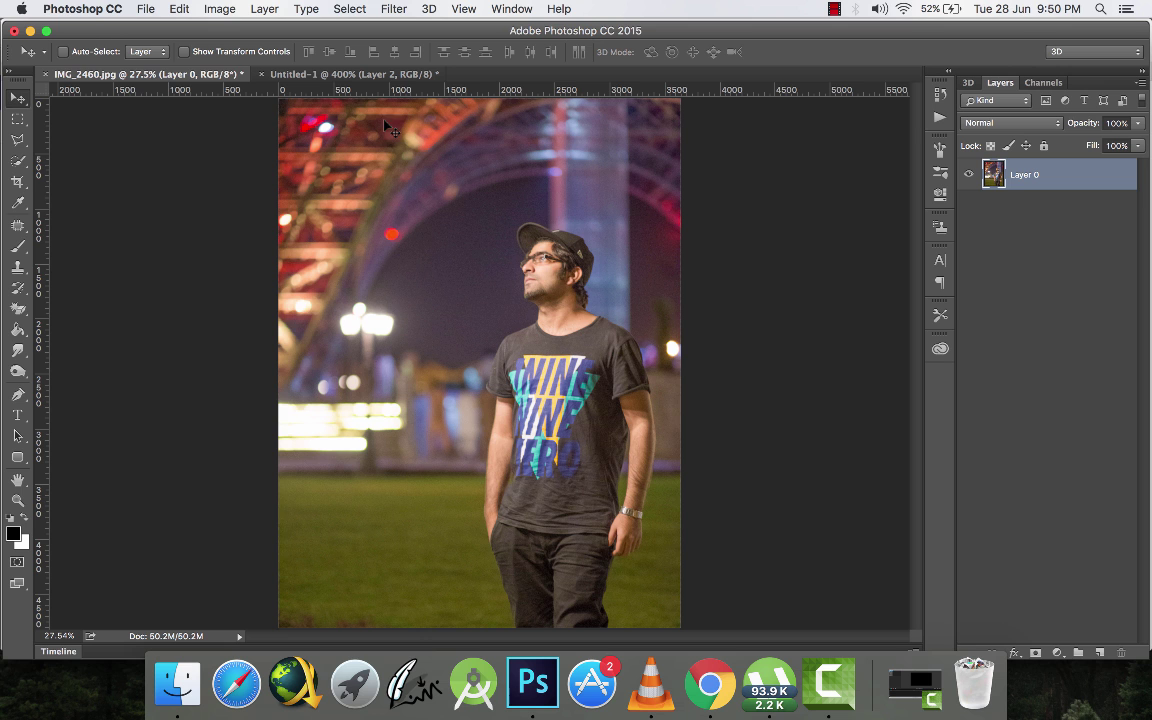
pyautogui.click(45, 74)
pyautogui.click(538, 248)
pyautogui.click(177, 683)
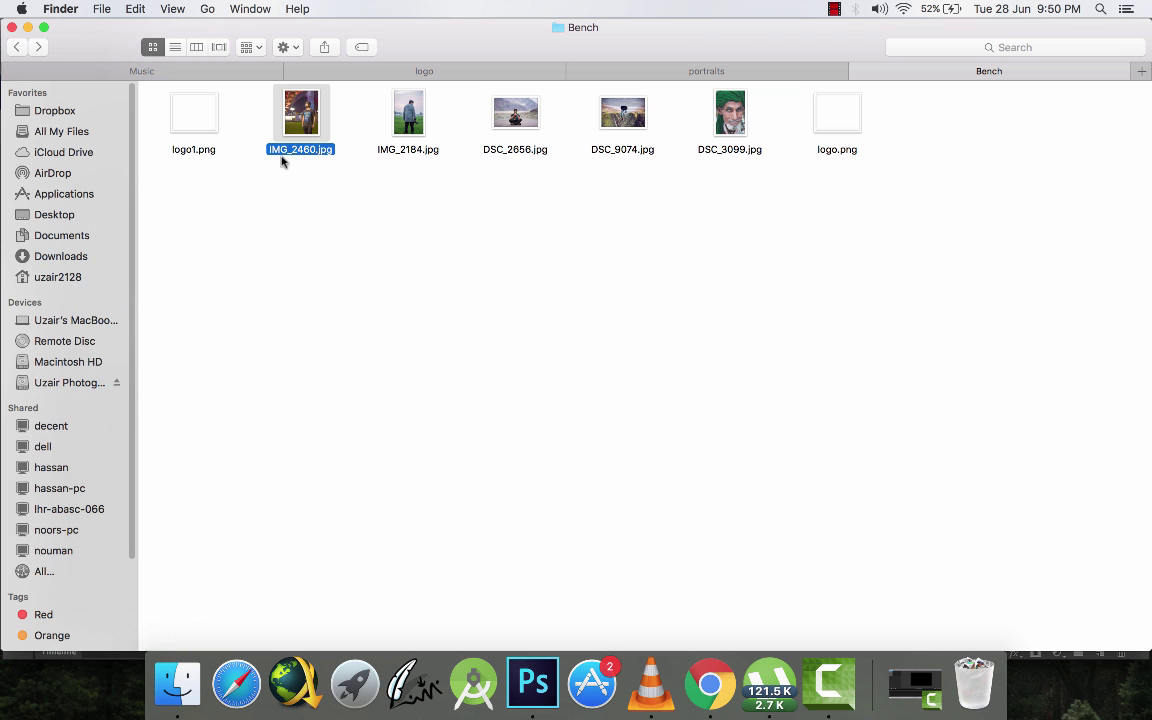
pyautogui.rightClick(299, 118)
pyautogui.moveTo(345, 139)
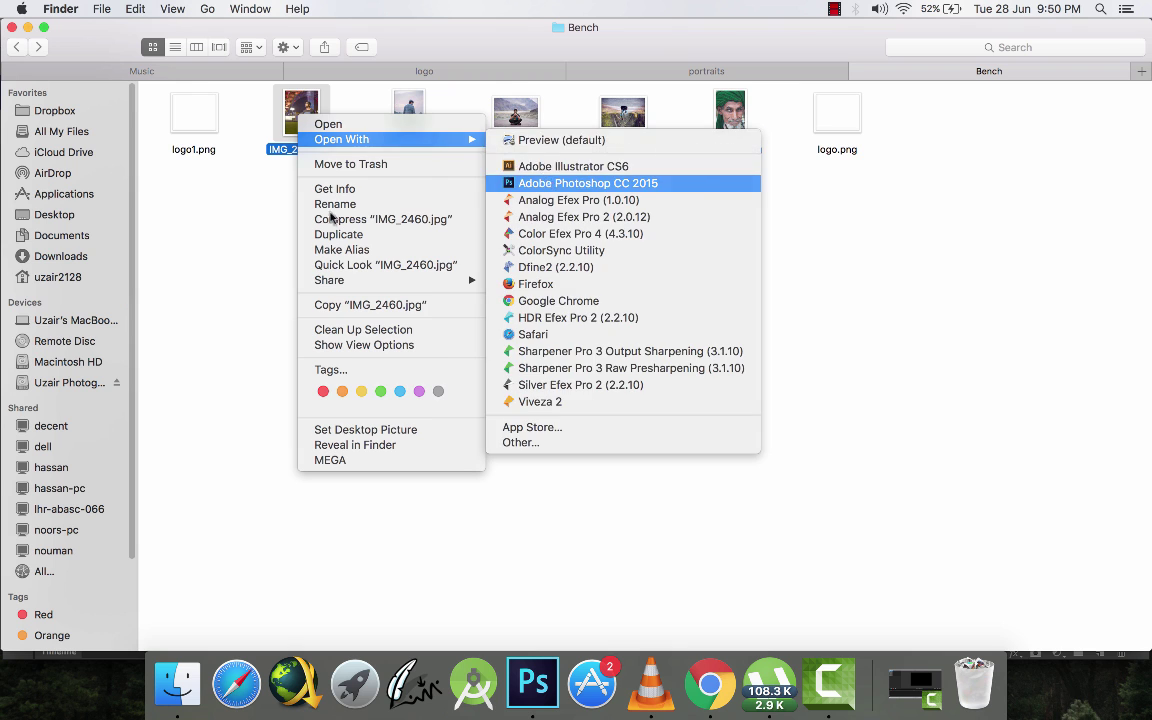
pyautogui.click(588, 183)
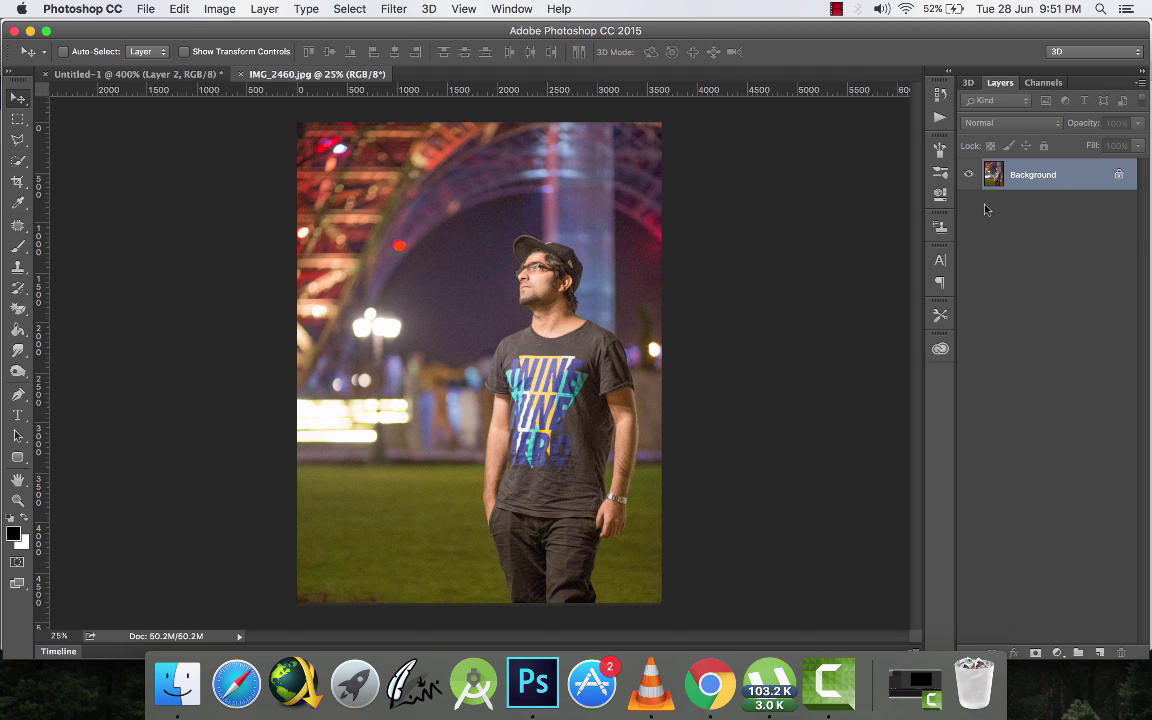
# - Start recording a new action named logo in the Default Actions set and unlock the photo's Background layer
pyautogui.click(944, 119)
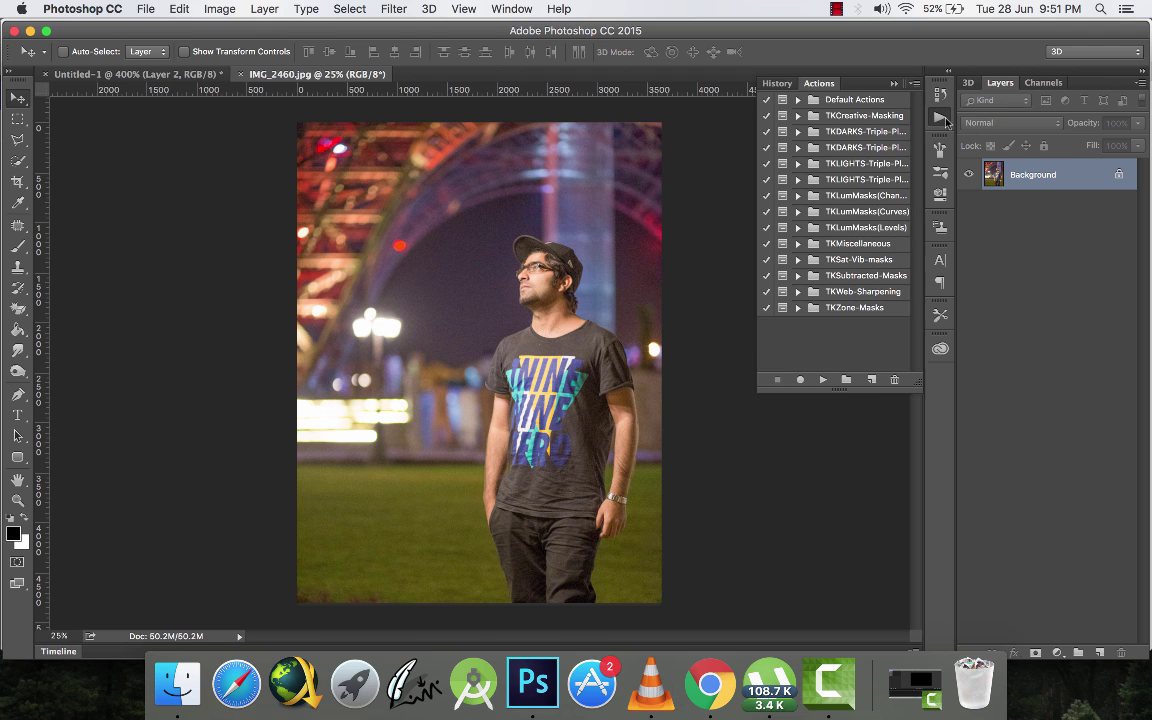
pyautogui.click(873, 381)
pyautogui.press('BackSpace')
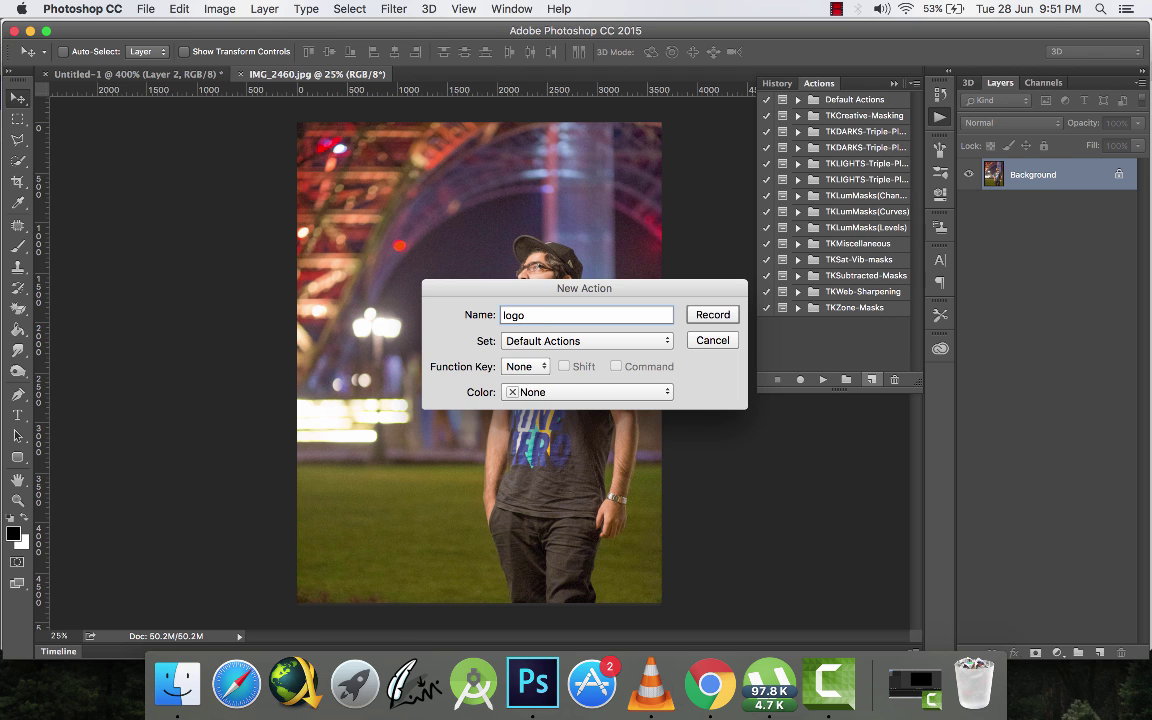
pyautogui.press('Return')
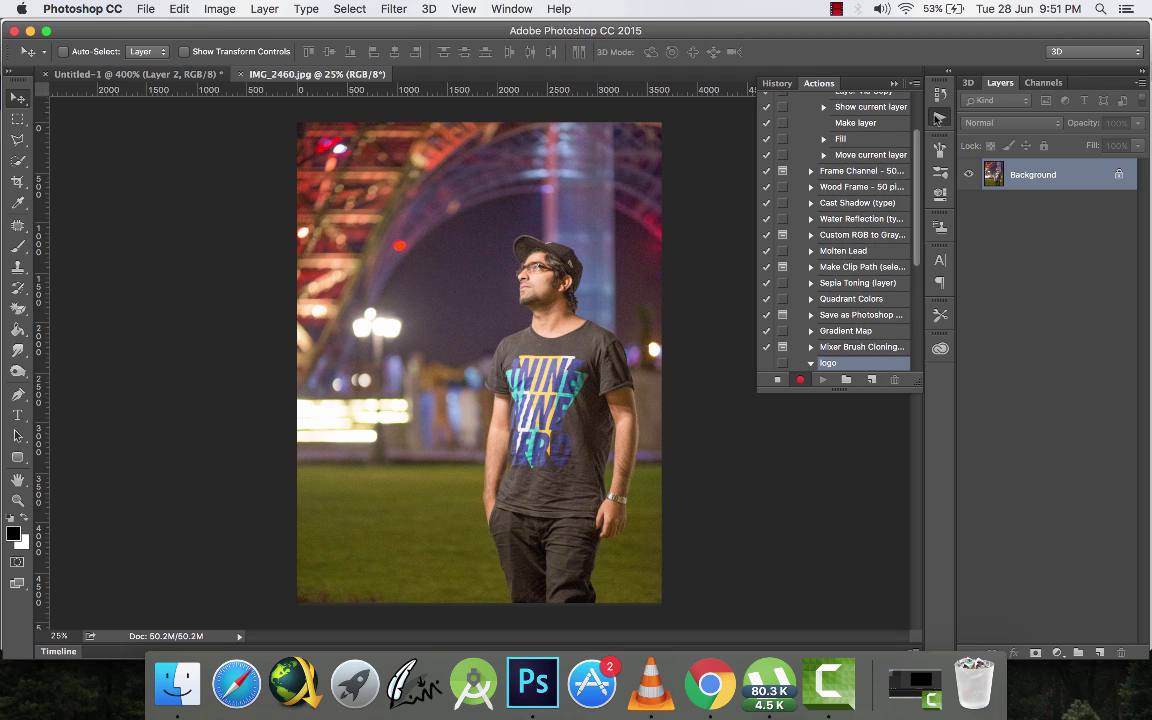
pyautogui.click(1065, 211)
pyautogui.click(1119, 177)
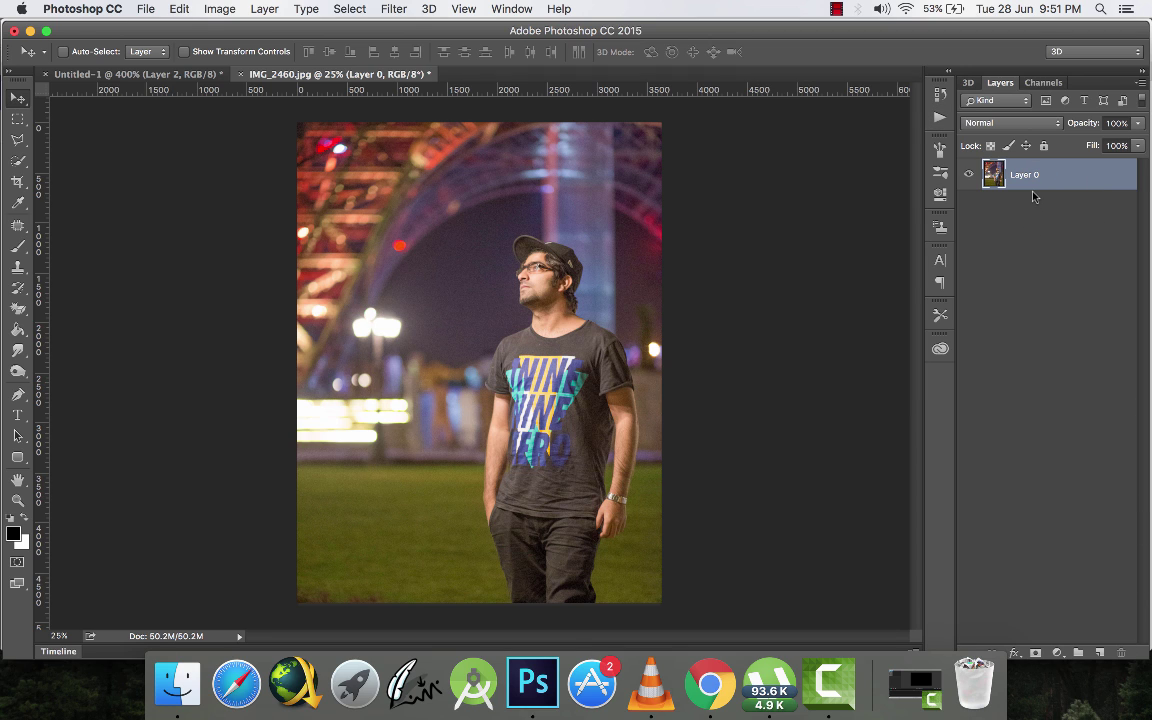
# - Place logo1.png from the Bench folder as an embedded object in the photo while the action records, and commit it
pyautogui.click(146, 9)
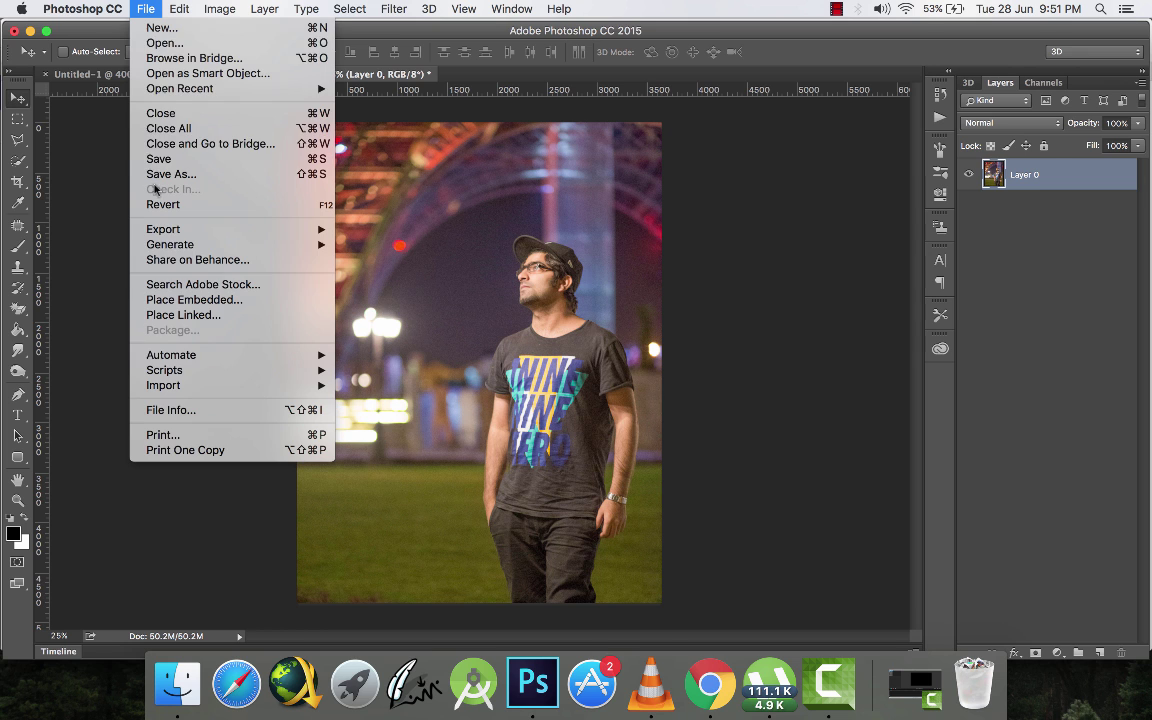
pyautogui.click(226, 299)
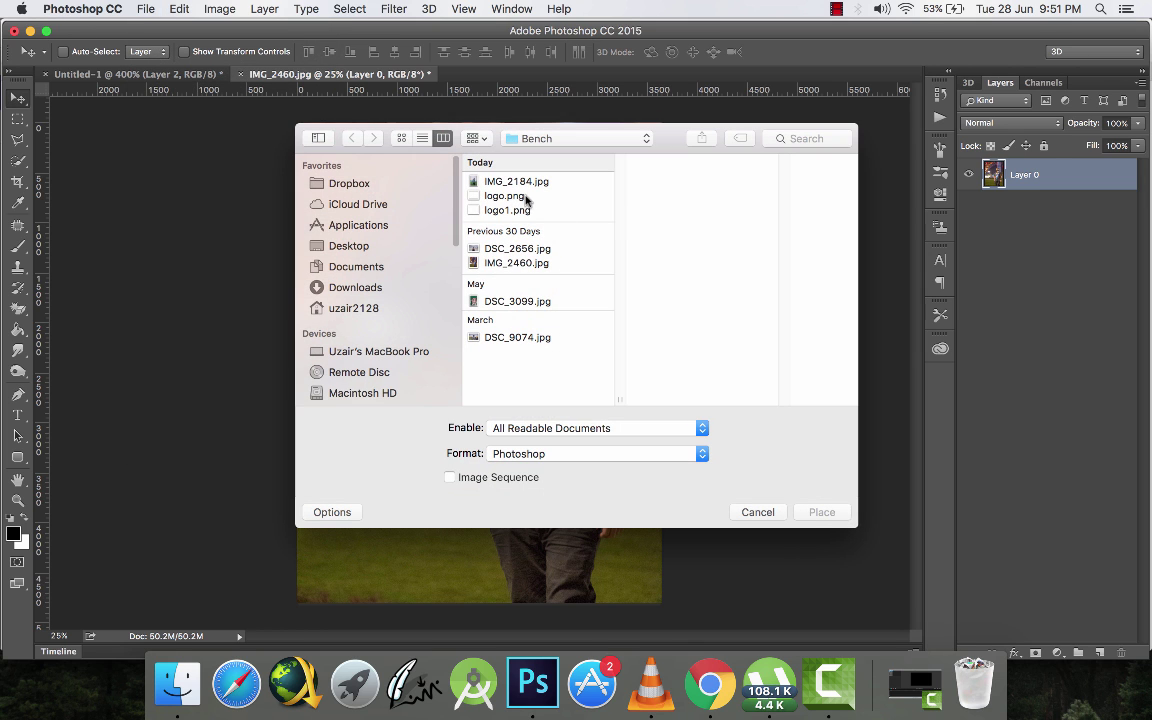
pyautogui.click(575, 210)
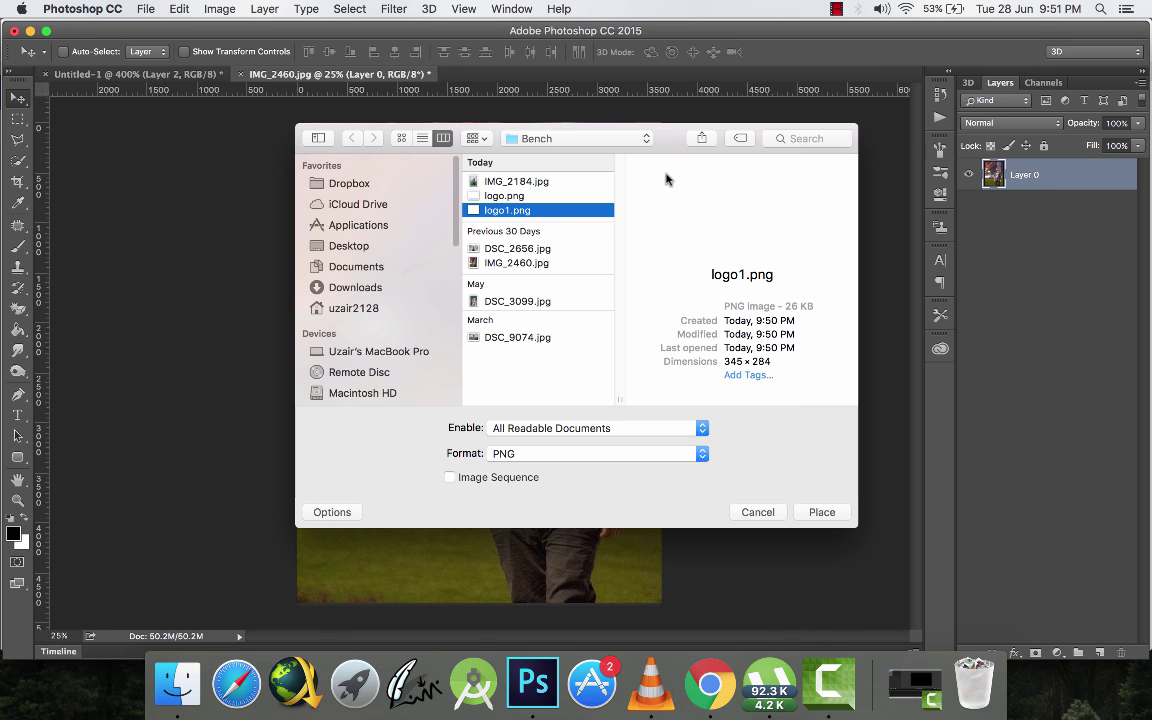
pyautogui.click(822, 512)
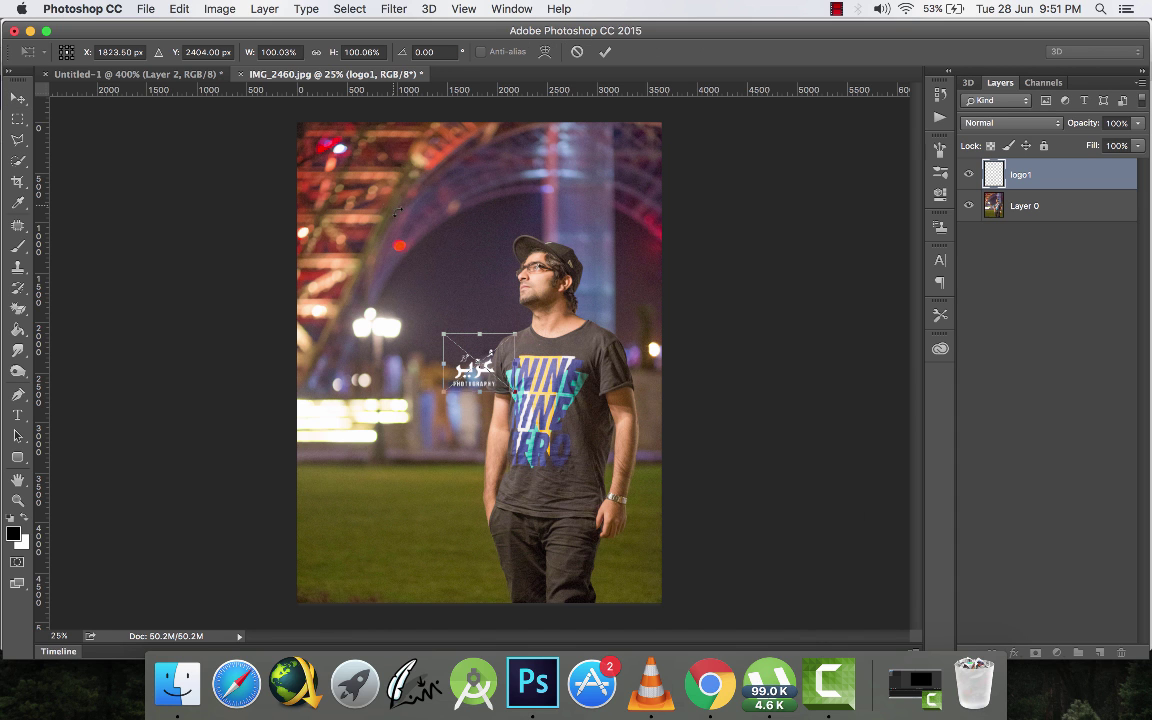
pyautogui.click(606, 52)
# - Load Layer 0's outline as a selection and align the logo1 layer to its left and bottom edges
pyautogui.press('super')
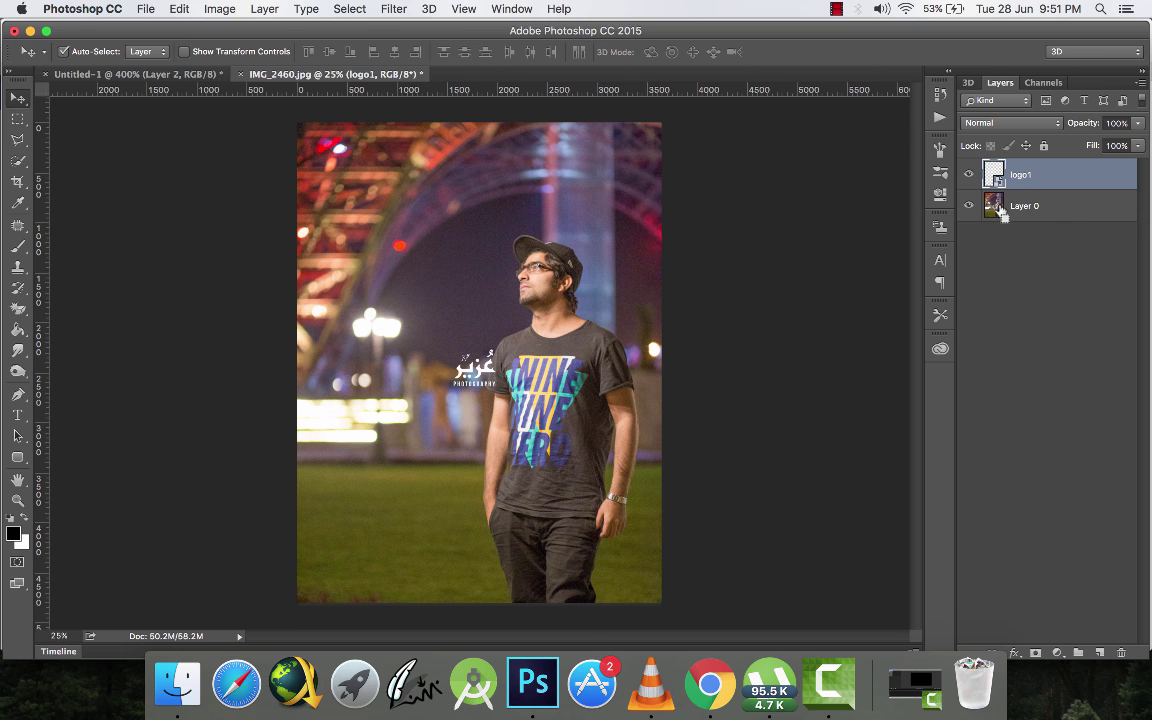
pyautogui.keyDown('super'); pyautogui.click(1000, 209); pyautogui.keyUp('super')
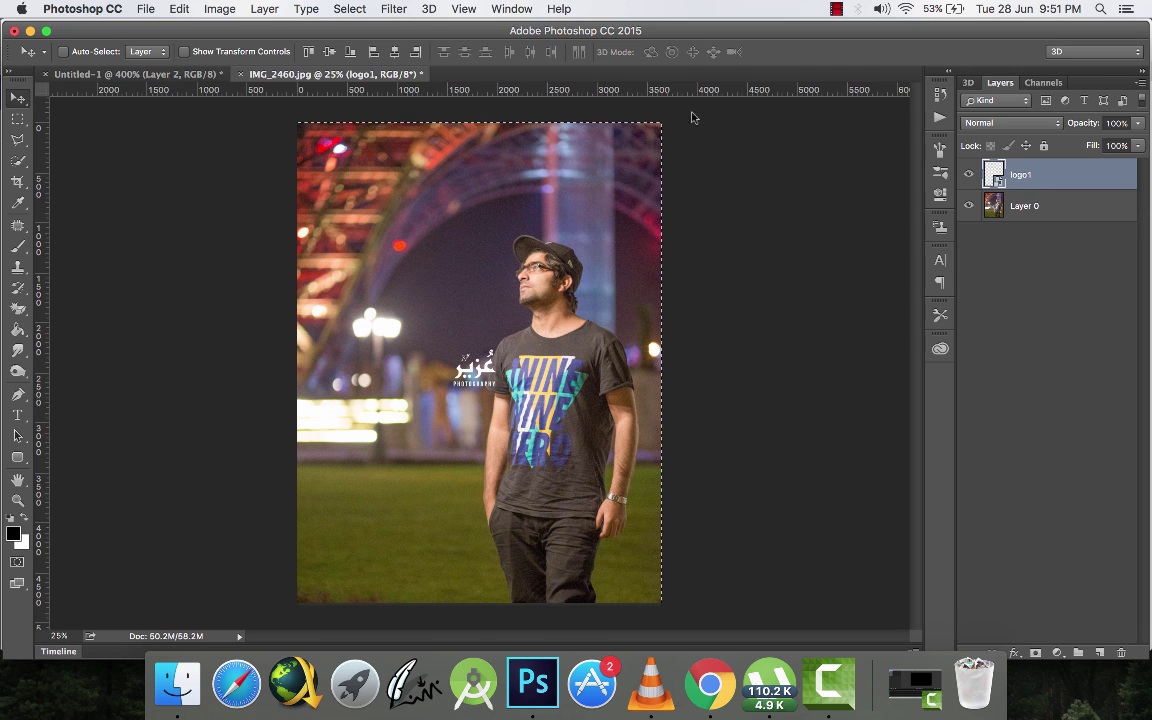
pyautogui.click(372, 53)
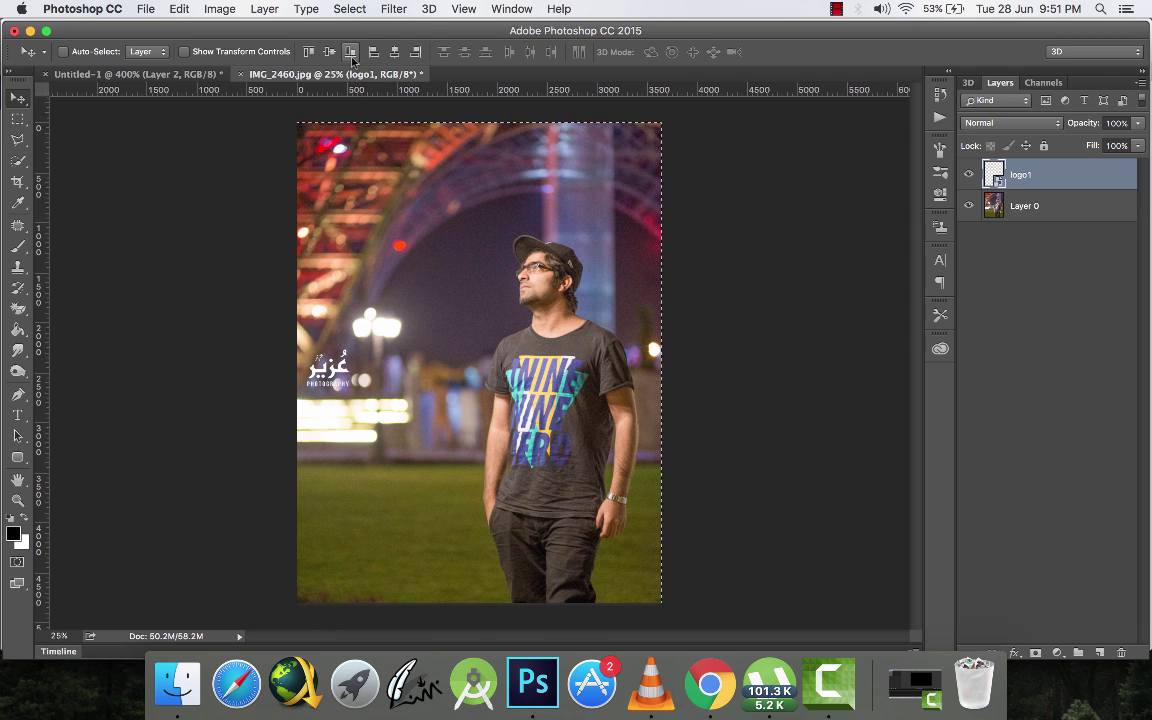
pyautogui.click(350, 53)
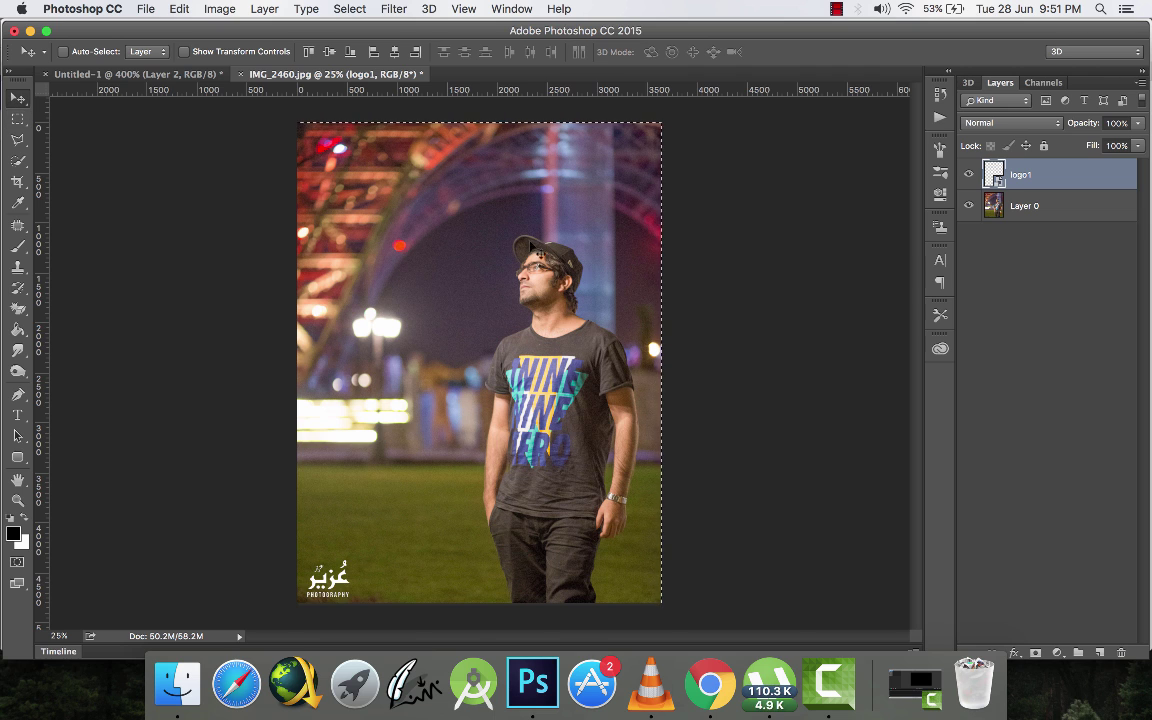
pyautogui.press('super')
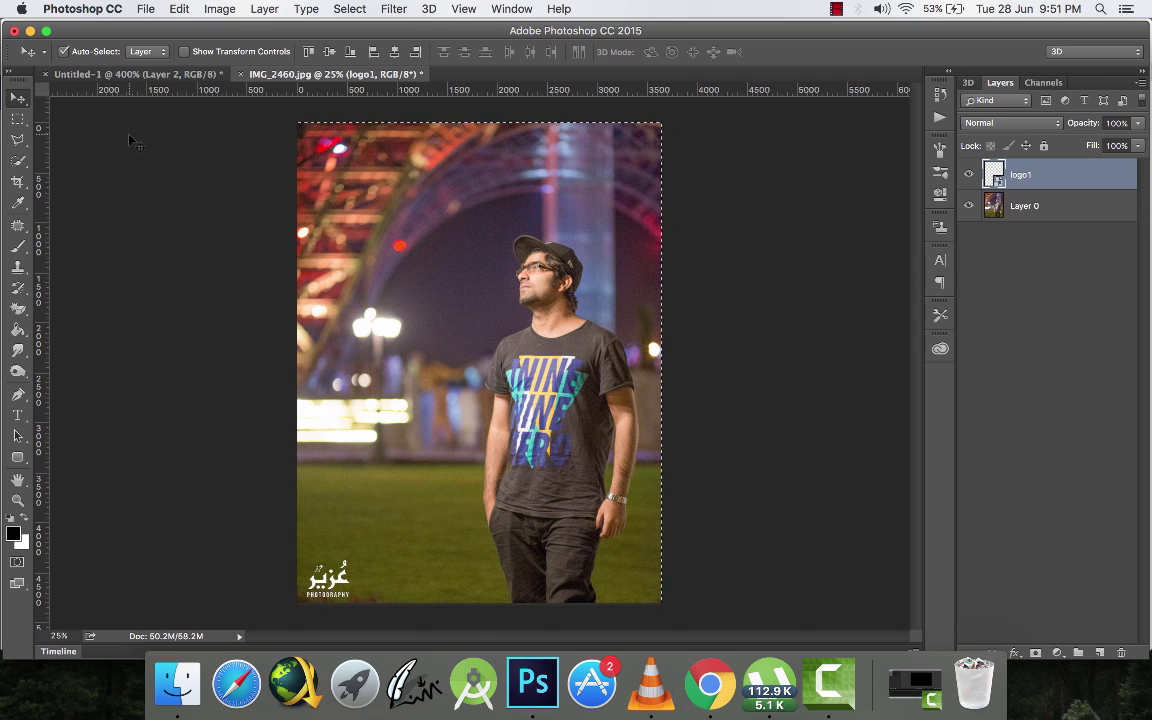
# - Clear the selection around the photo and stop recording the logo action
pyautogui.rightClick(447, 205)
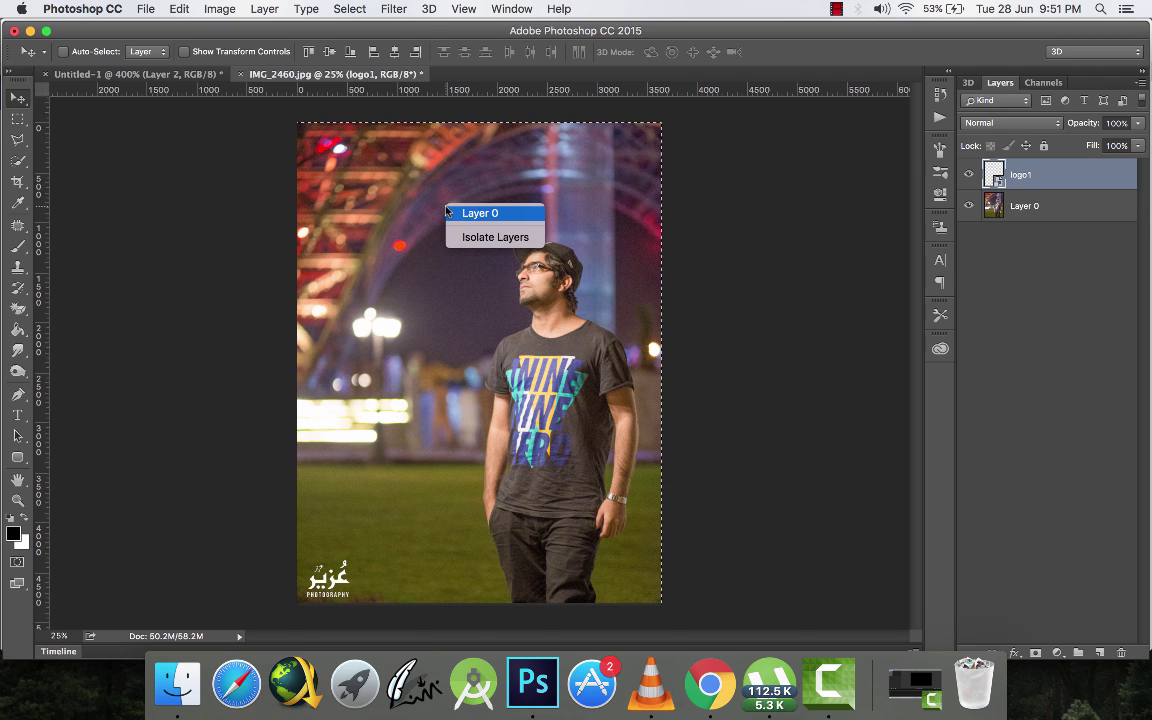
pyautogui.click(264, 9)
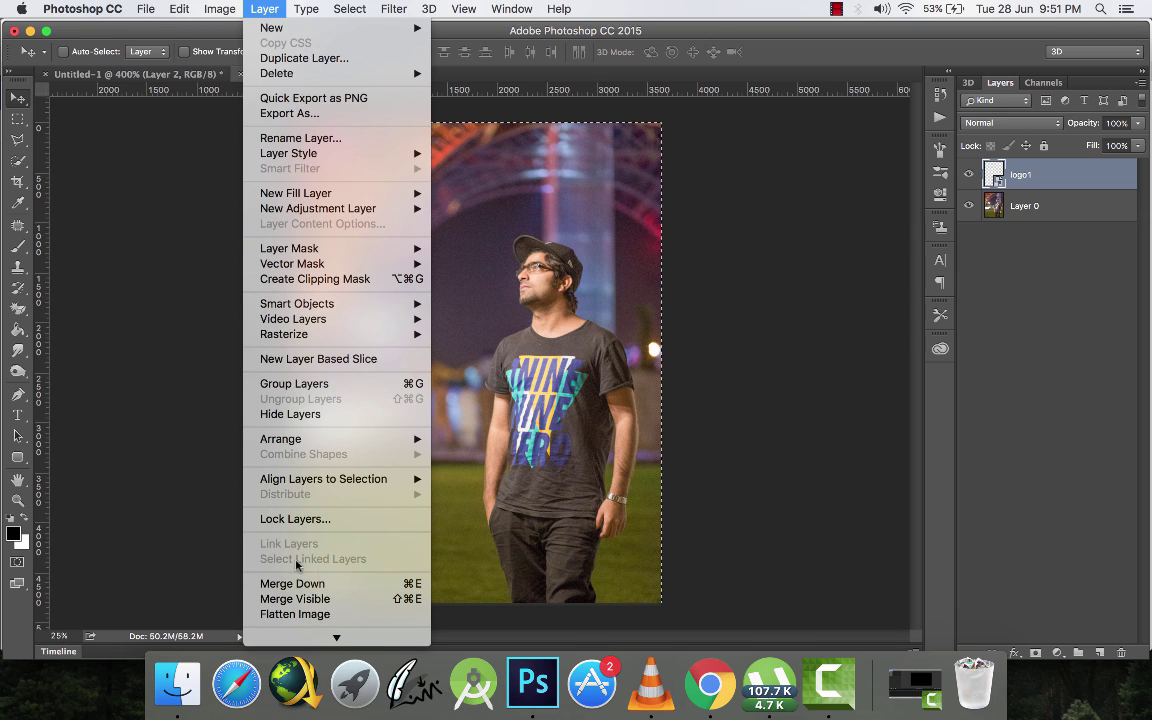
pyautogui.moveTo(336, 637)
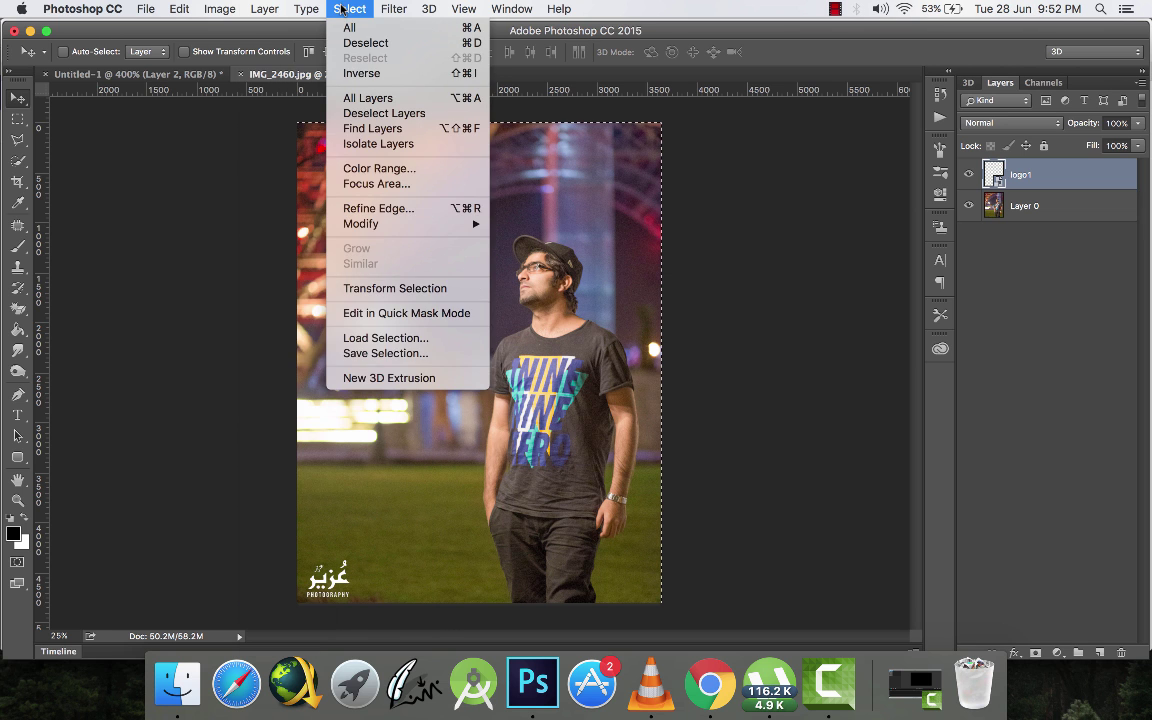
pyautogui.moveTo(340, 8)
pyautogui.click(381, 46)
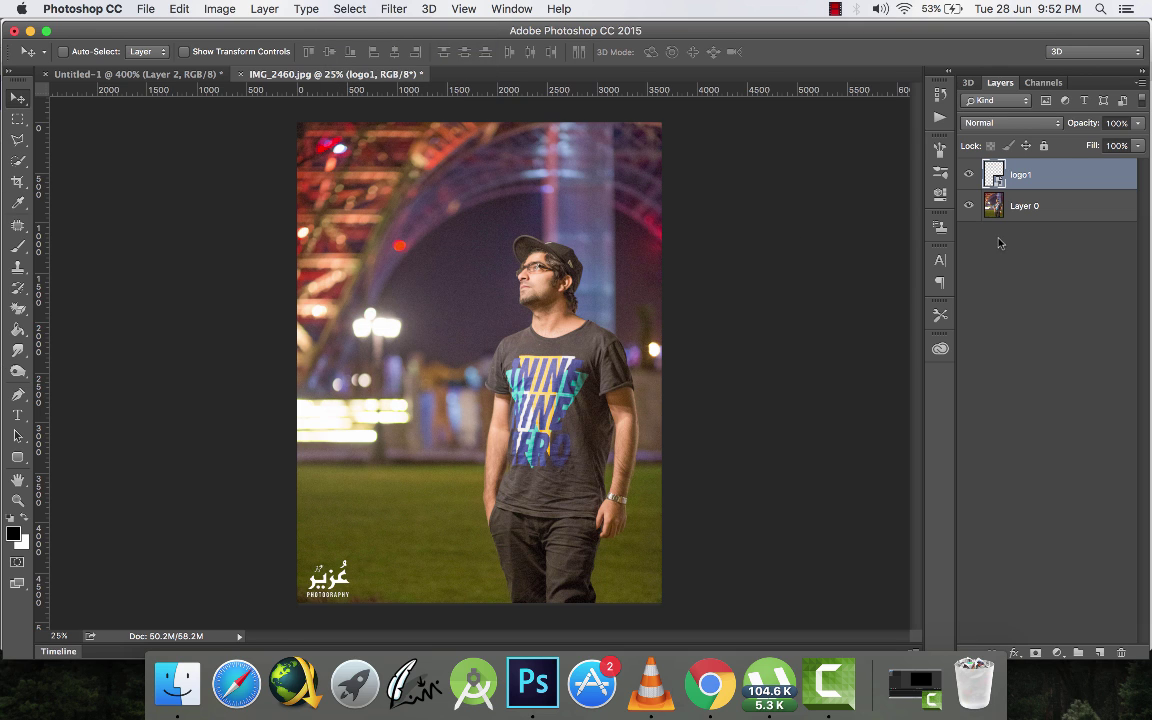
pyautogui.click(940, 116)
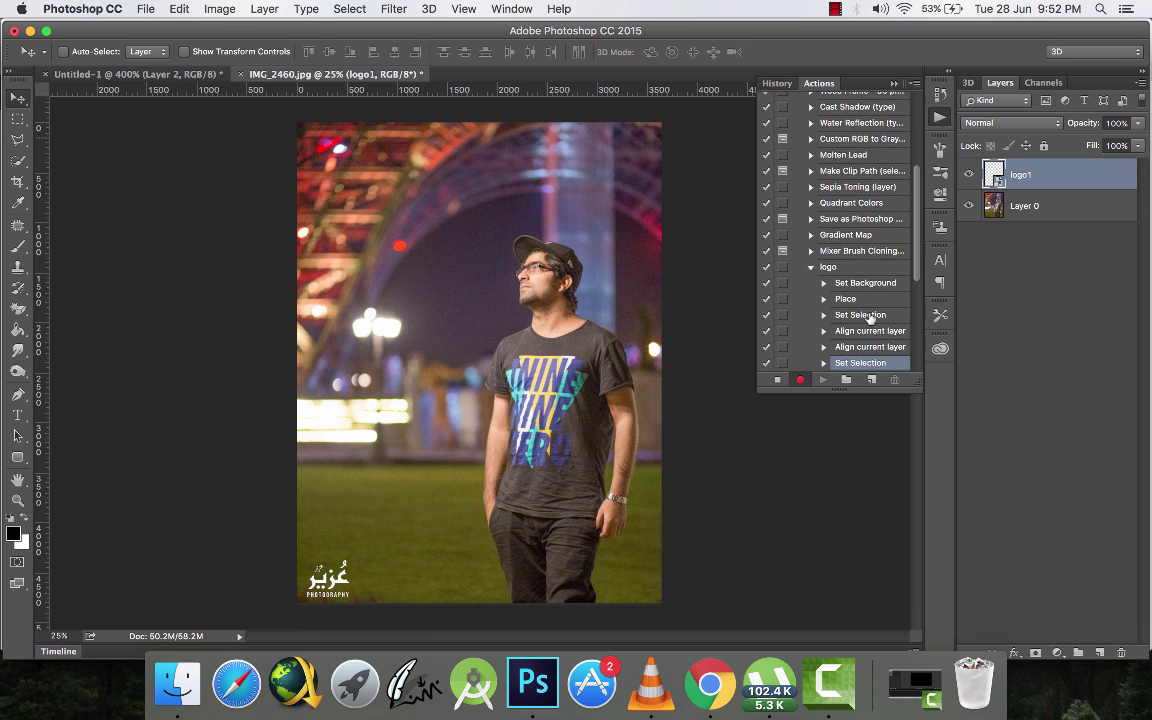
pyautogui.click(777, 382)
pyautogui.click(1142, 187)
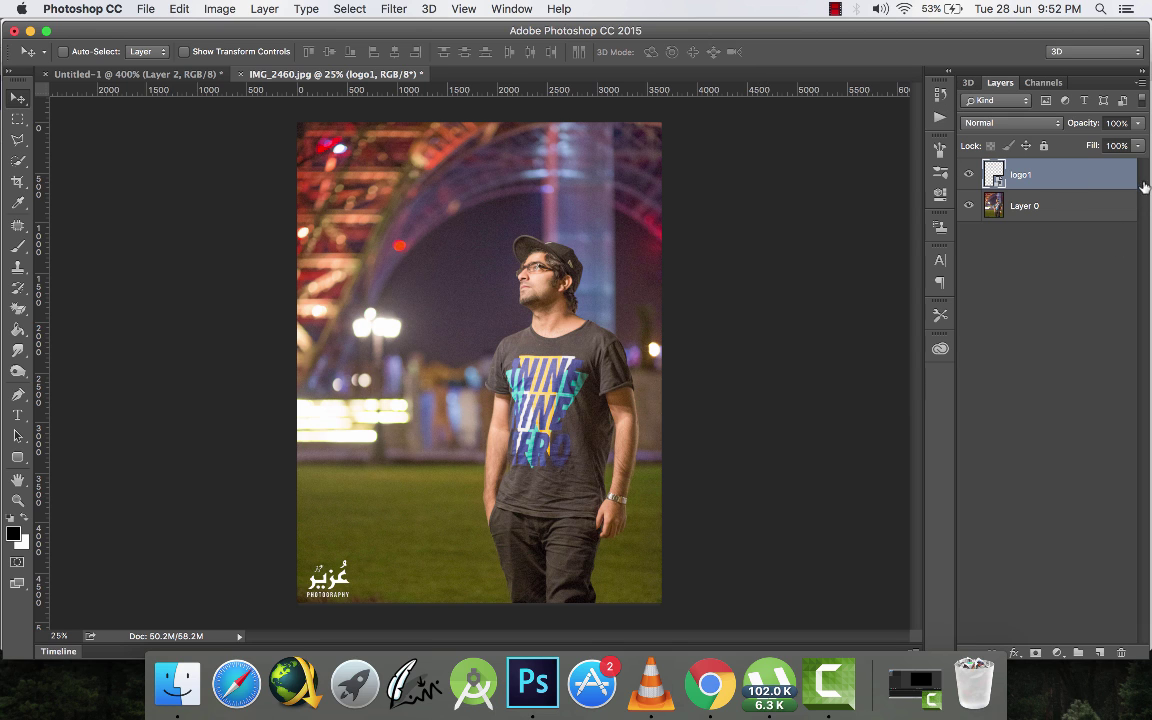
# - Run Image Processor on the Bench folder, saving quality 12 JPEGs in the same location and applying the logo action from Default Actions
pyautogui.click(145, 9)
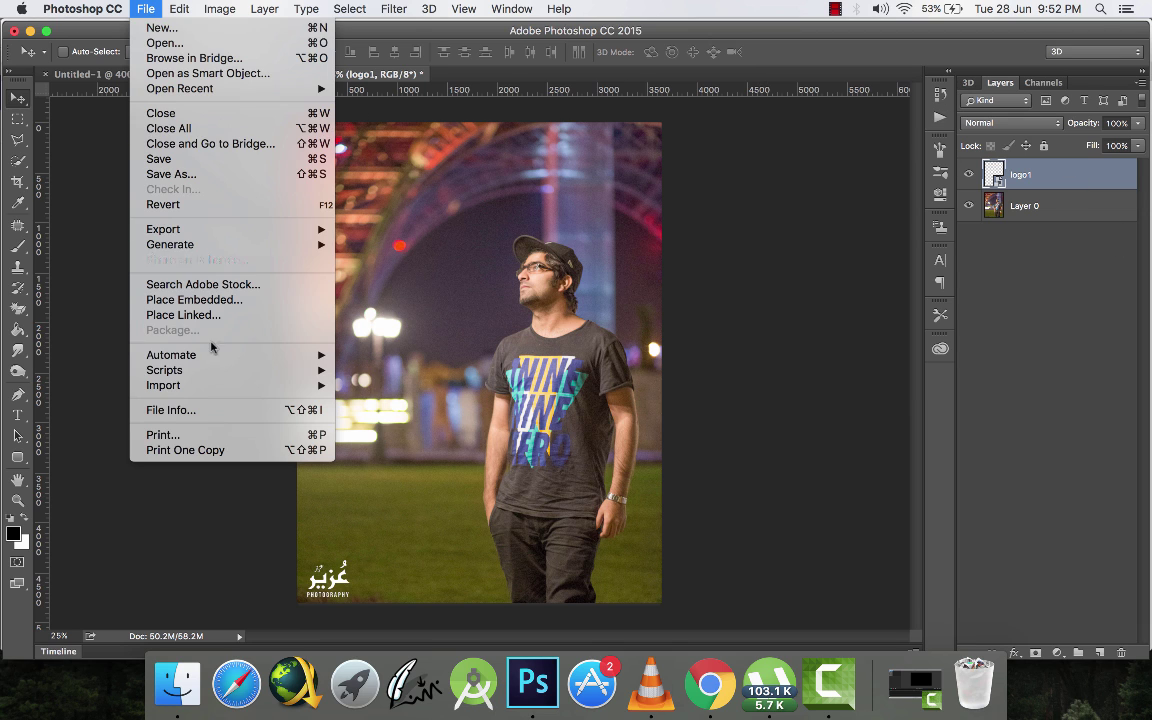
pyautogui.moveTo(213, 378)
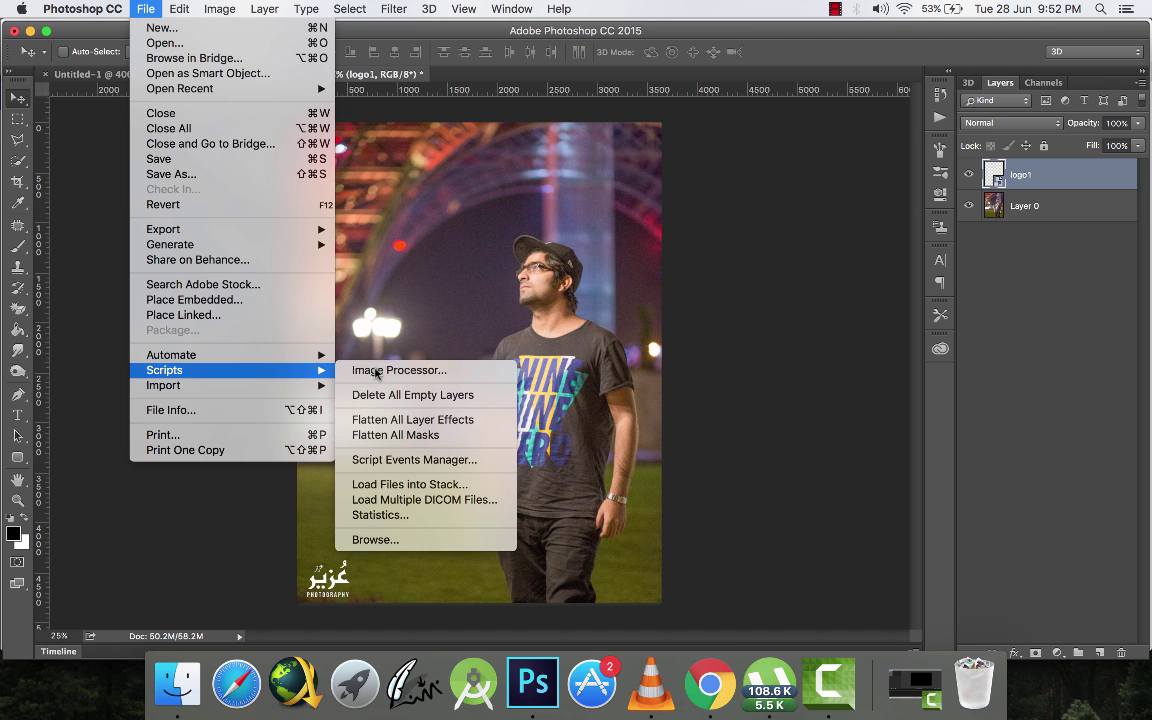
pyautogui.click(392, 369)
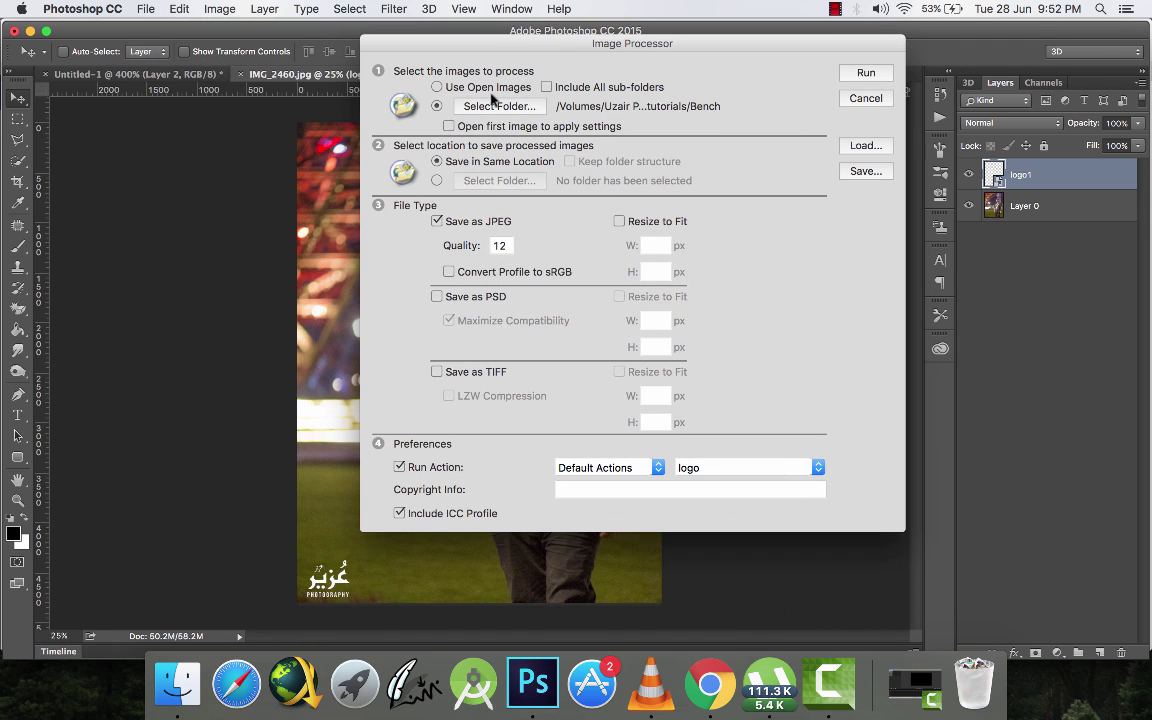
pyautogui.moveTo(606, 58); pyautogui.dragTo(680, 46)
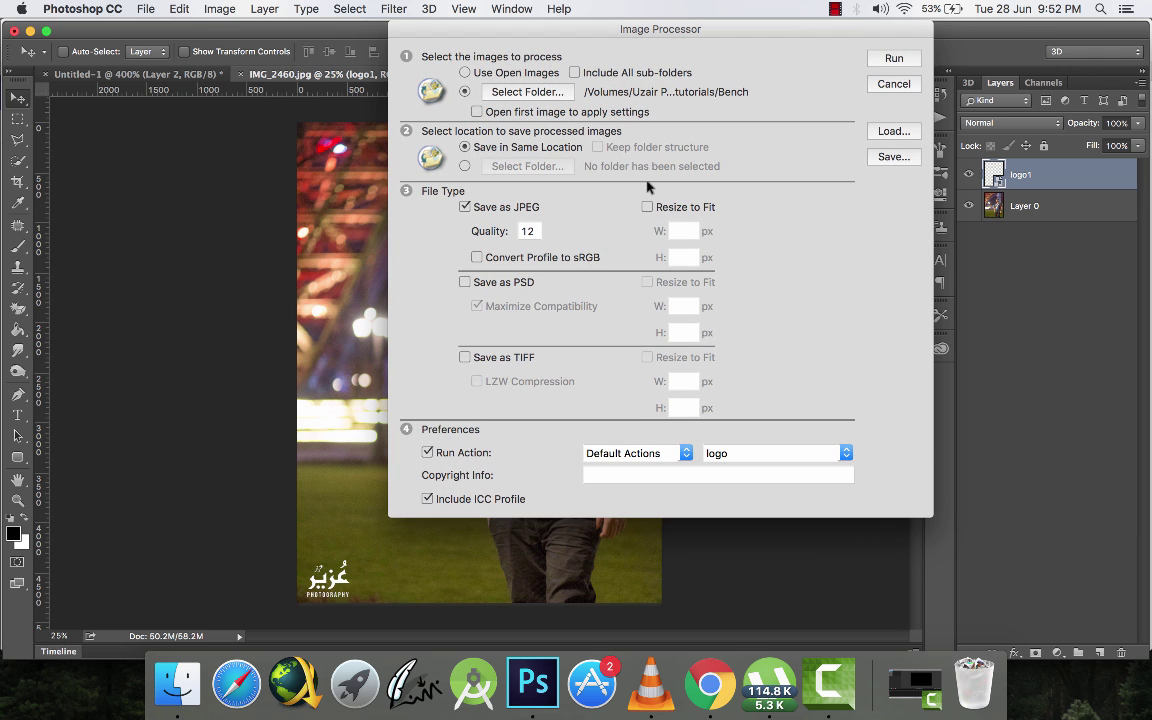
pyautogui.click(686, 453)
pyautogui.click(680, 450)
pyautogui.click(670, 455)
pyautogui.click(712, 440)
pyautogui.click(770, 453)
pyautogui.click(763, 646)
pyautogui.click(893, 58)
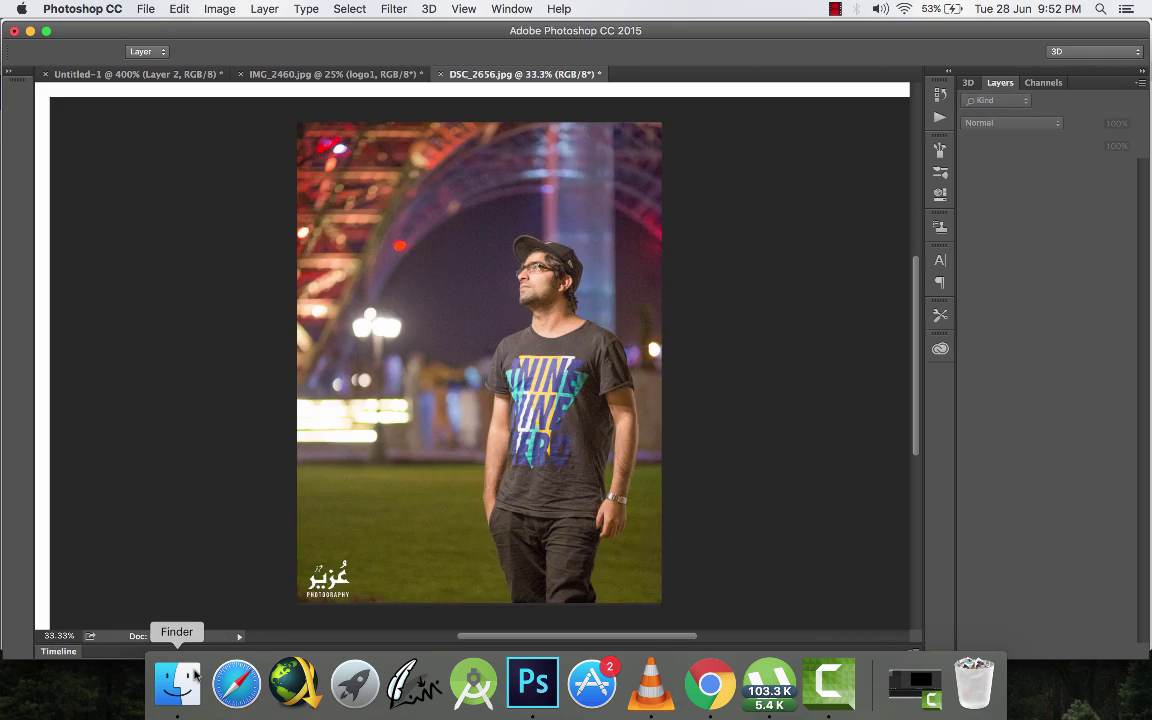
# - Switch to Finder, open the JPEG output folder inside Bench, and inspect the watermark on DSC_2656.jpg in Preview
pyautogui.click(177, 684)
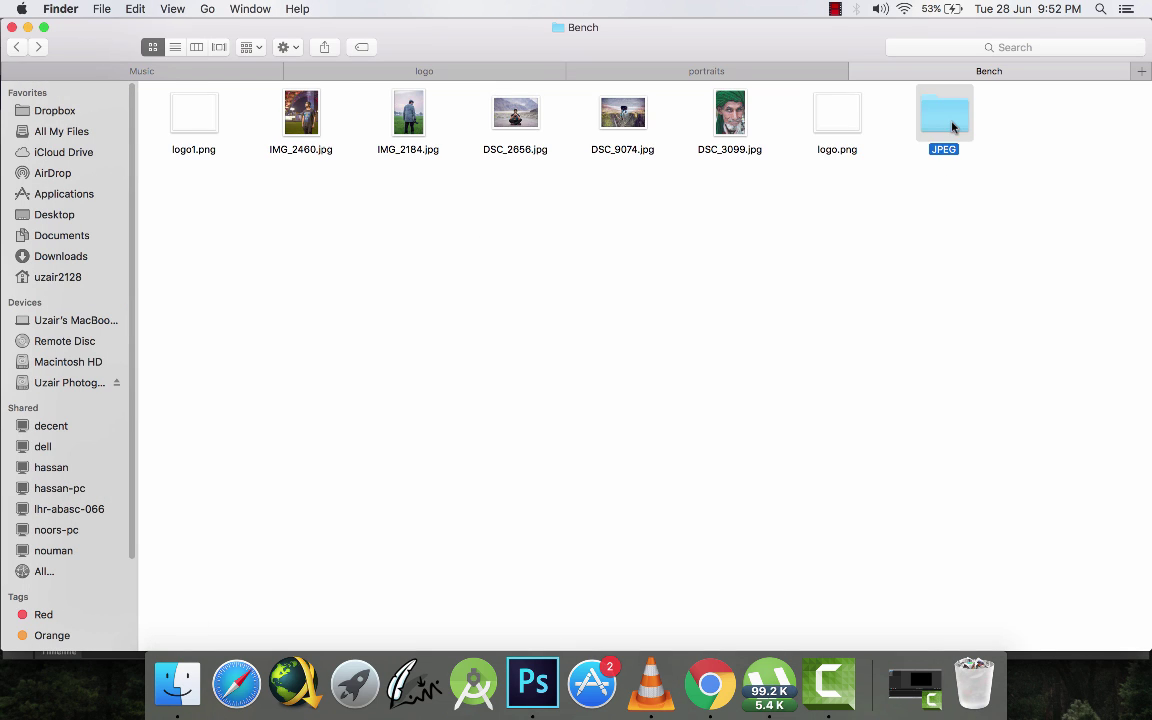
pyautogui.doubleClick(950, 122)
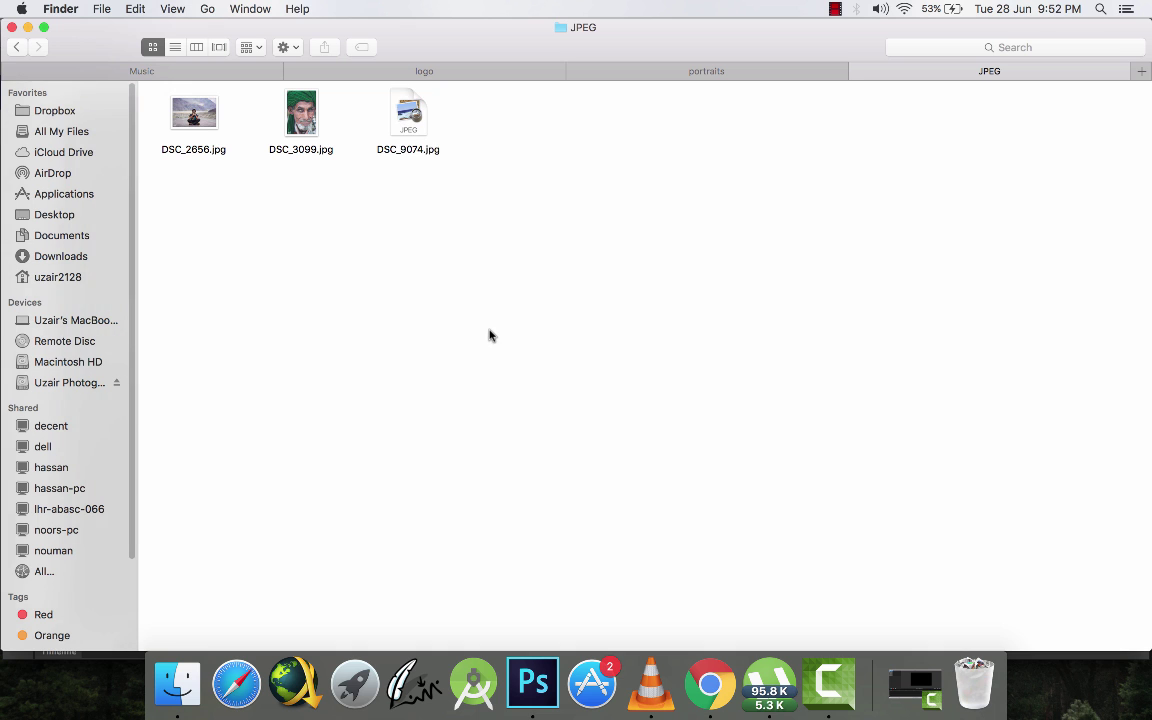
pyautogui.doubleClick(193, 117)
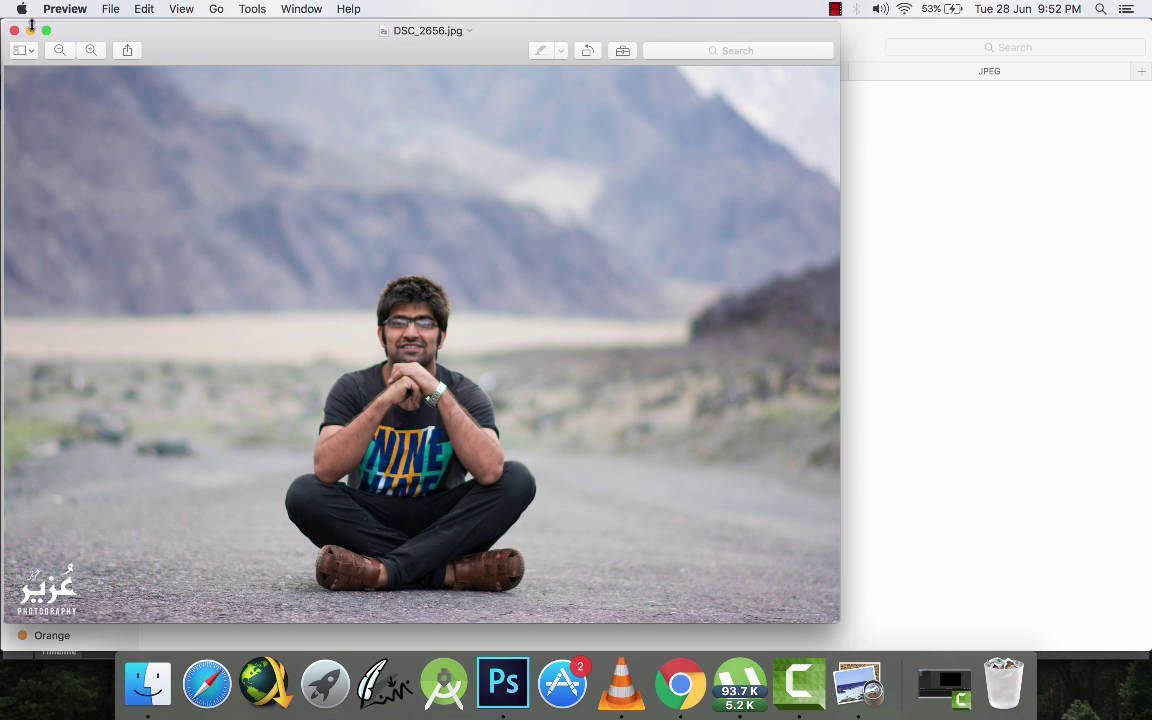
pyautogui.click(12, 28)
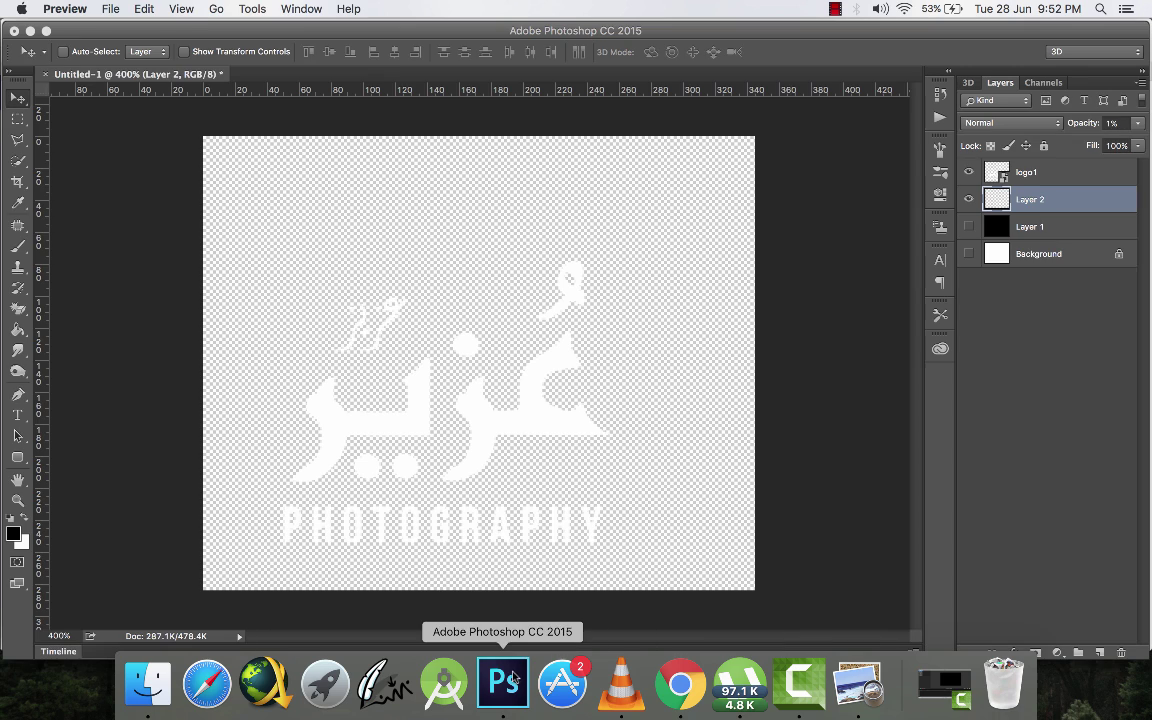
# - Switch to Photoshop to check whether batch processing is done, and return to the JPEG folder in Finder
pyautogui.click(503, 683)
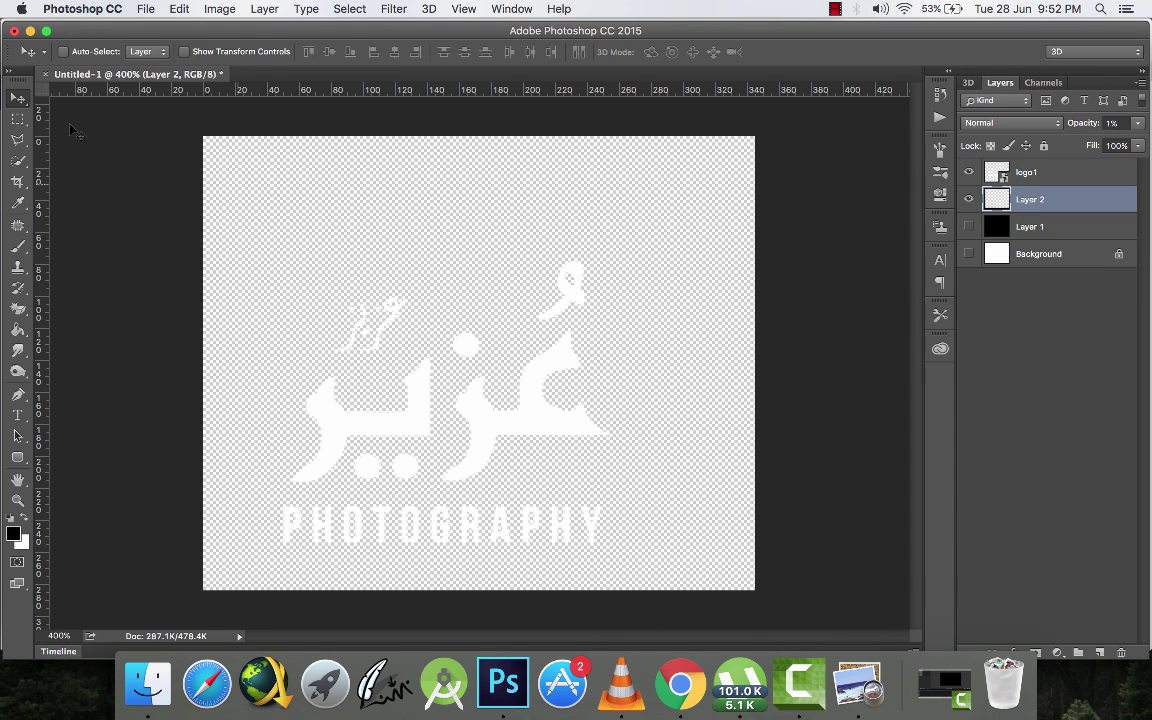
pyautogui.click(17, 118)
pyautogui.press('v')
pyautogui.click(147, 683)
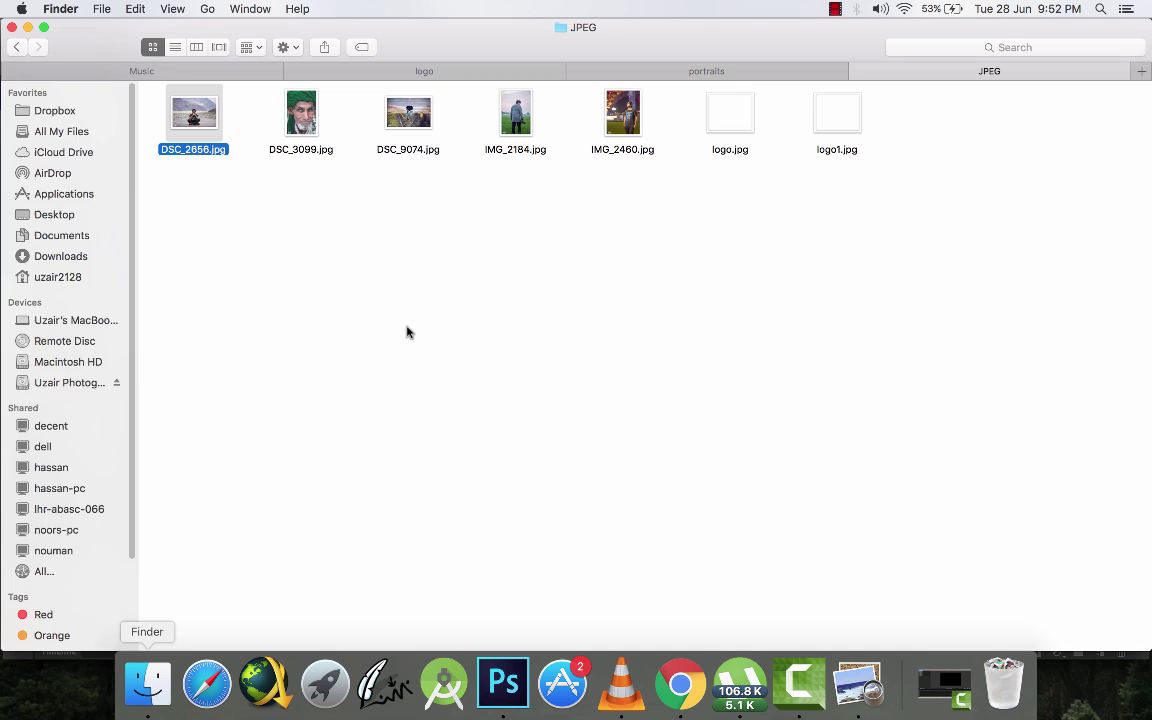
pyautogui.click(509, 267)
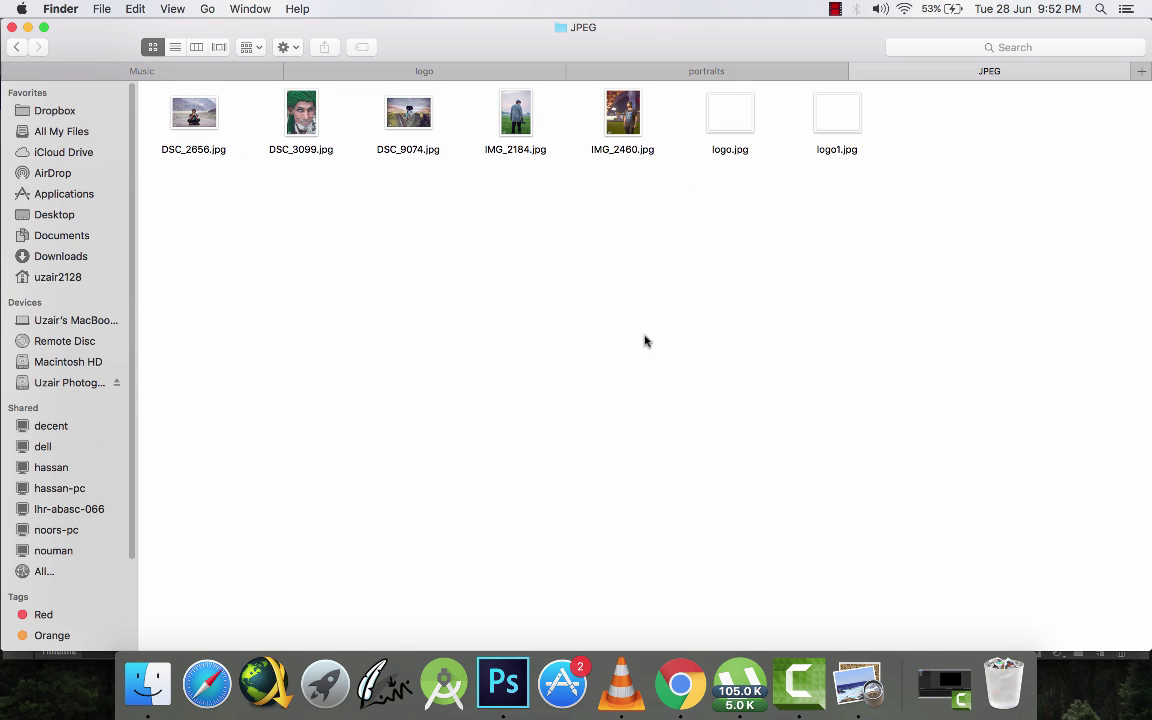
# - Examine the logo placement on DSC_2656.jpg, IMG_2460.jpg, IMG_2184.jpg and DSC_9074.jpg in Preview, closing each one
pyautogui.doubleClick(199, 120)
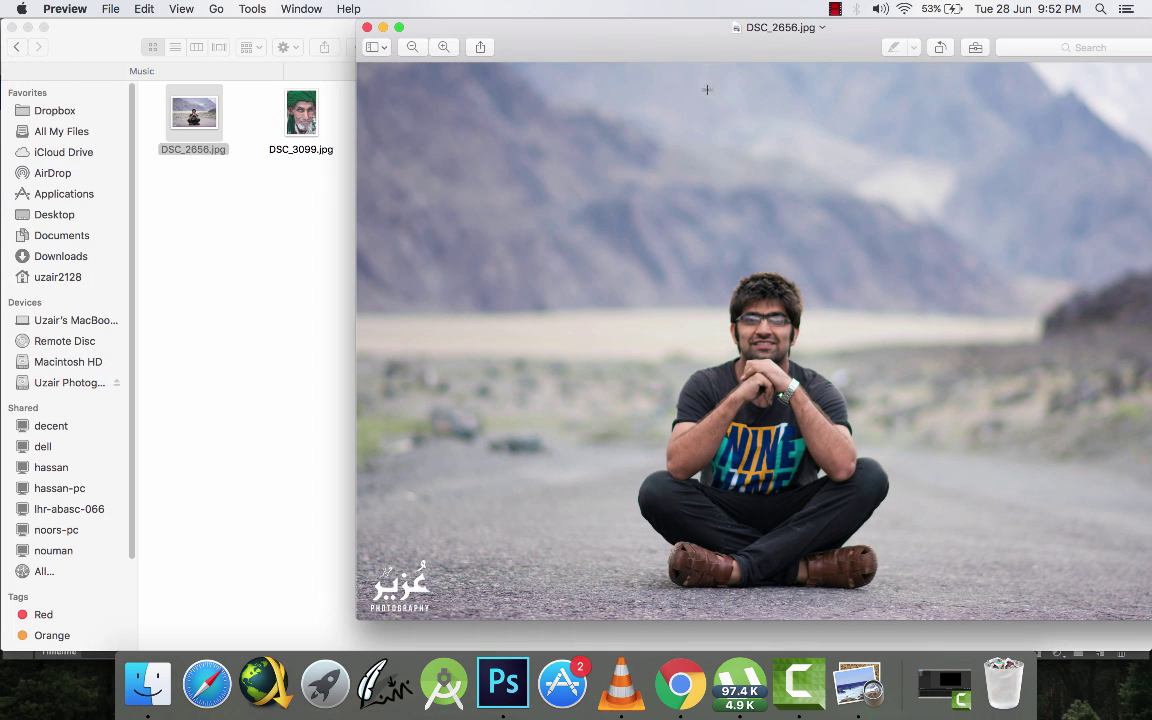
pyautogui.moveTo(563, 38); pyautogui.dragTo(353, 38)
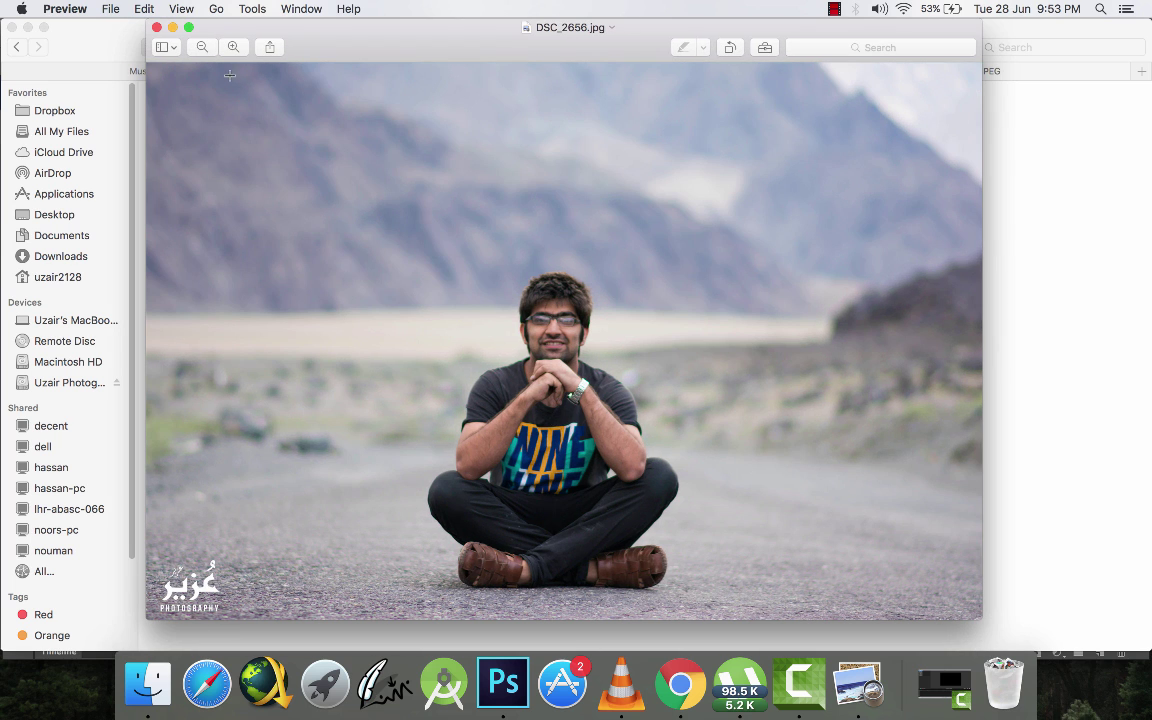
pyautogui.click(156, 27)
pyautogui.click(622, 115)
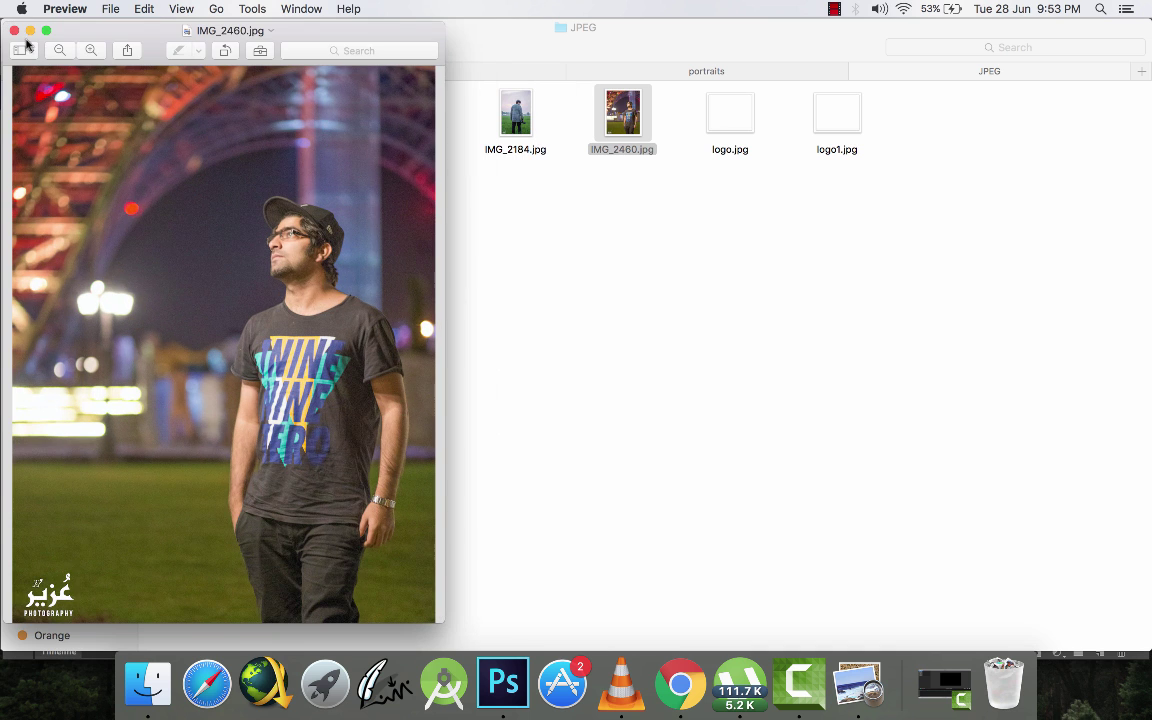
pyautogui.click(14, 33)
pyautogui.doubleClick(515, 118)
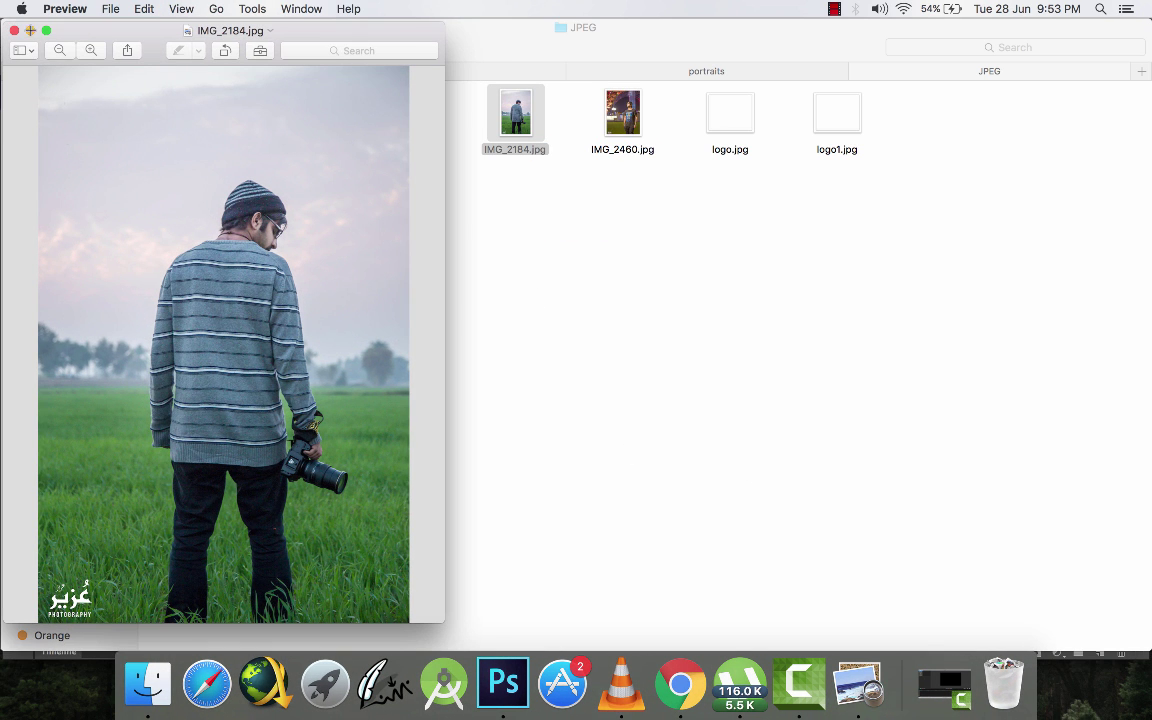
pyautogui.click(14, 31)
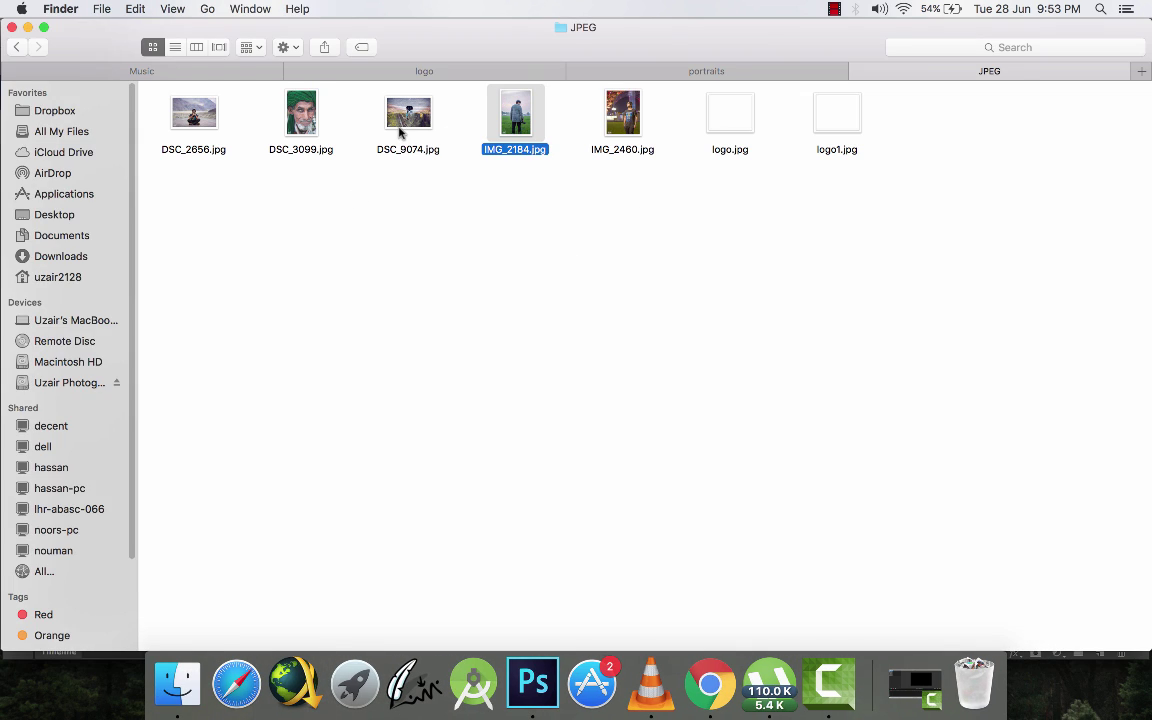
pyautogui.doubleClick(402, 125)
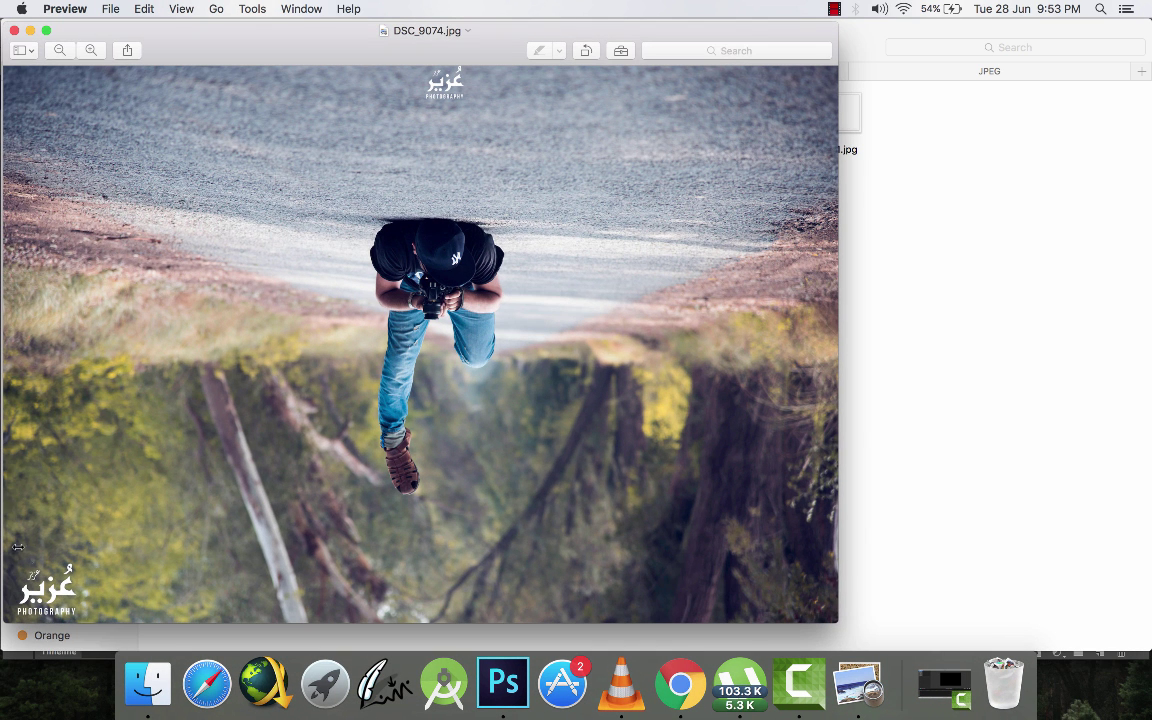
pyautogui.click(14, 31)
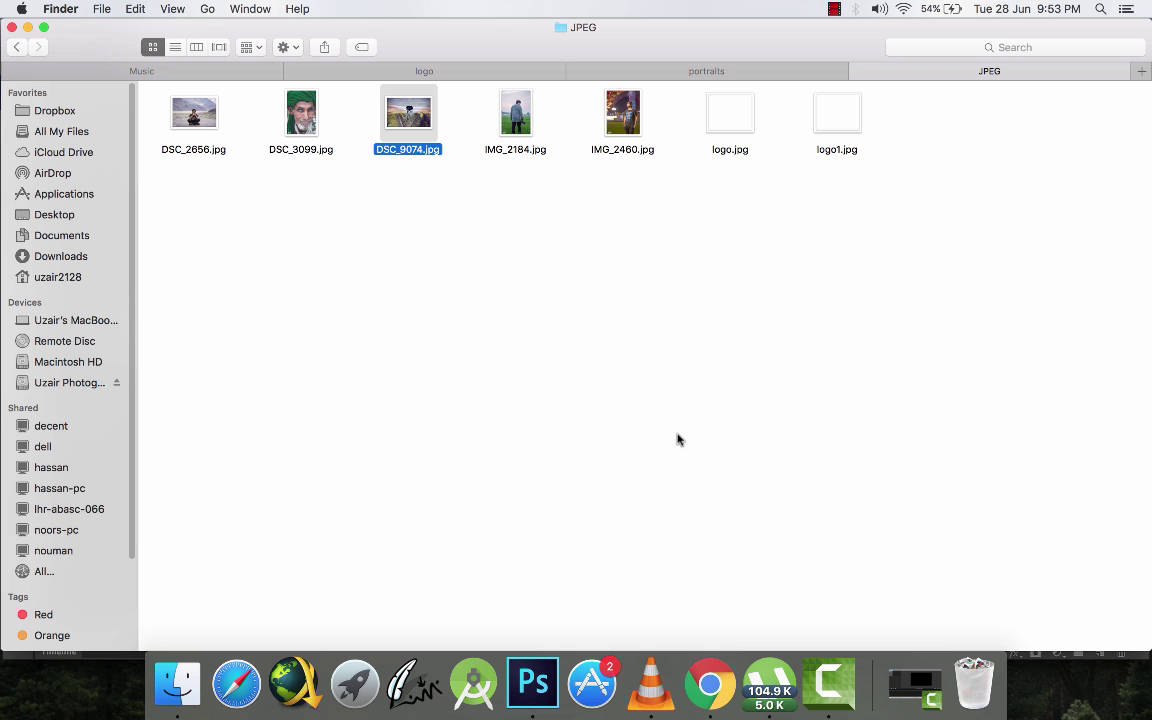
pyautogui.click(913, 683)
pyautogui.click(833, 10)
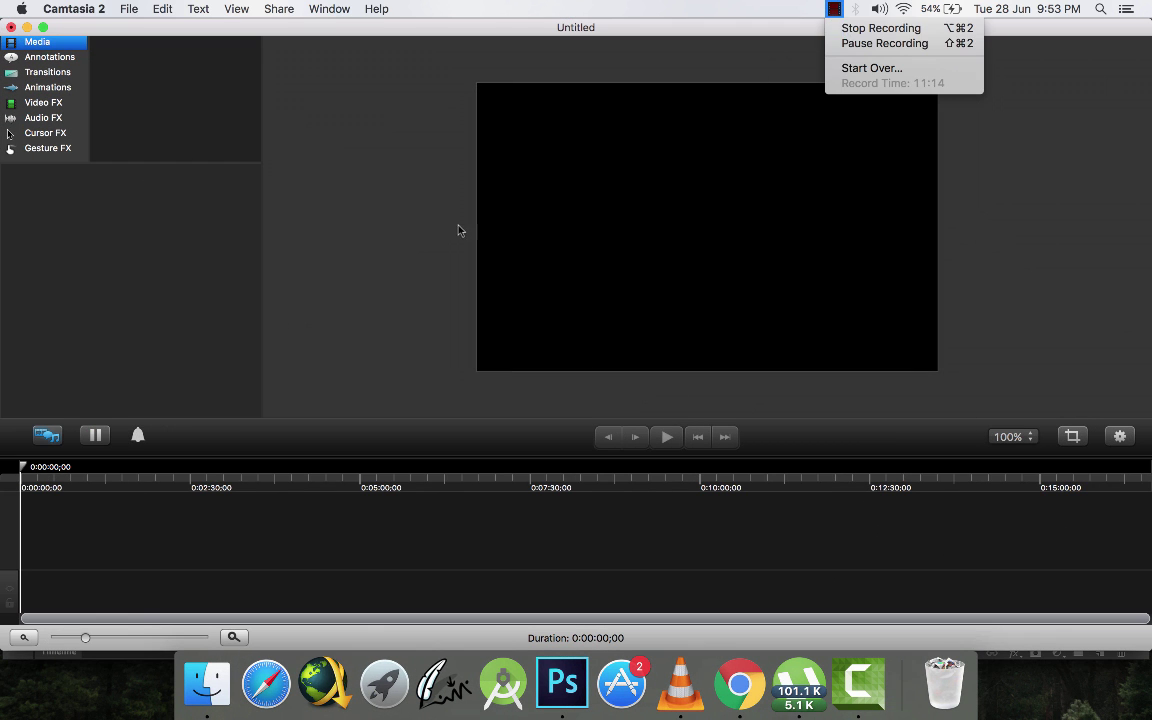